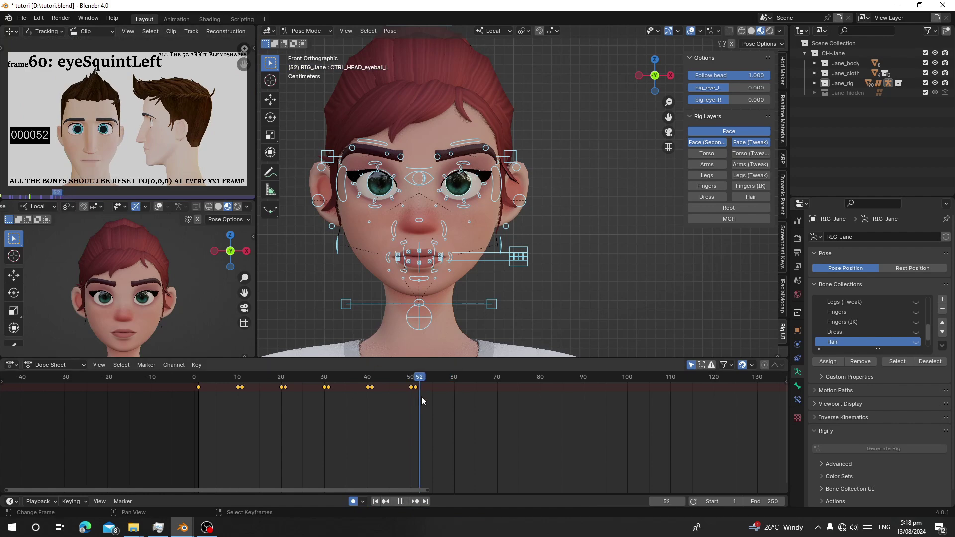
right_click(464, 208)
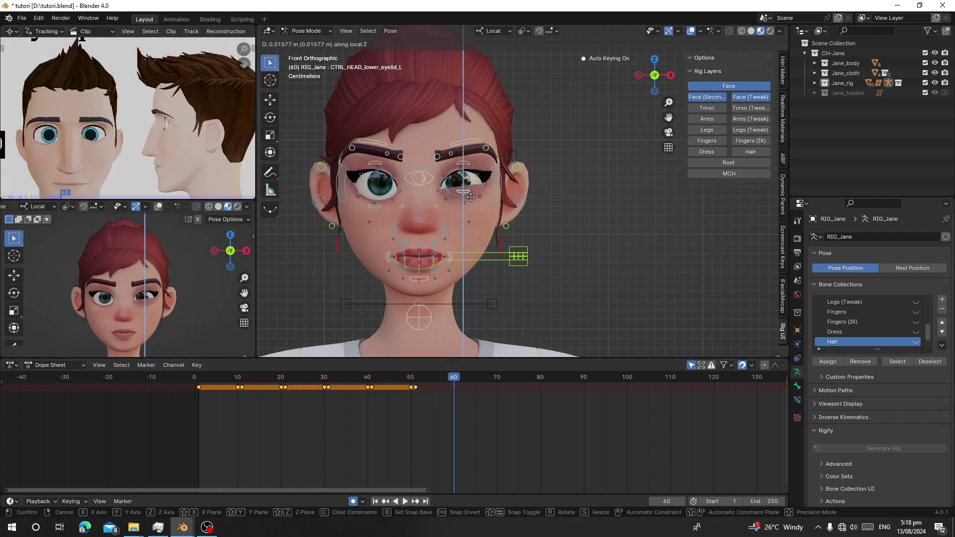
key(a)
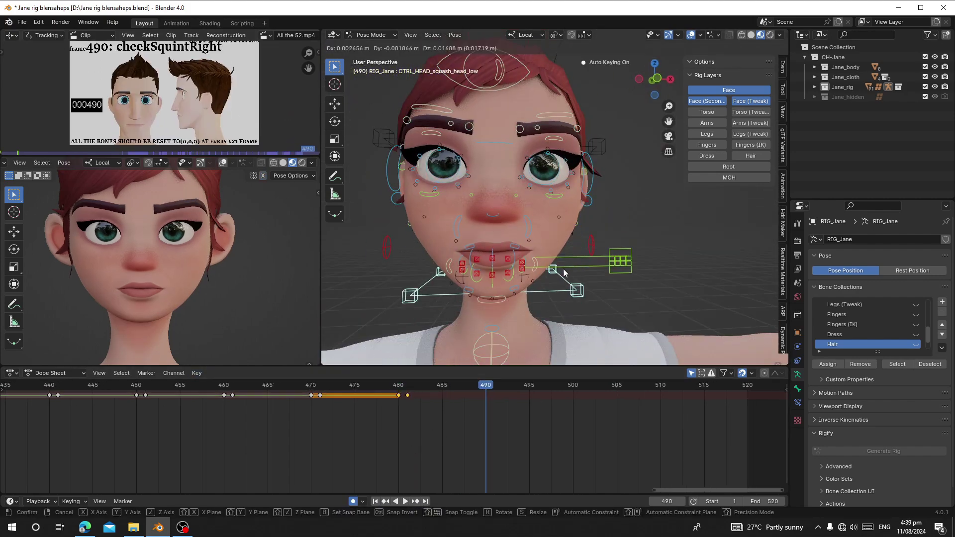
click(571, 401)
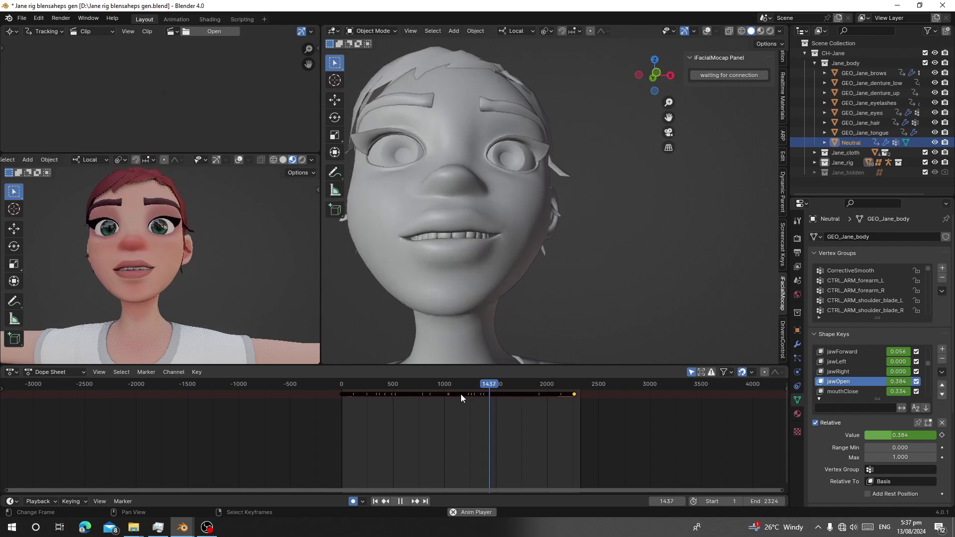
Display the animated character head in Material Preview shading and view it from a slightly different angle
click(760, 31)
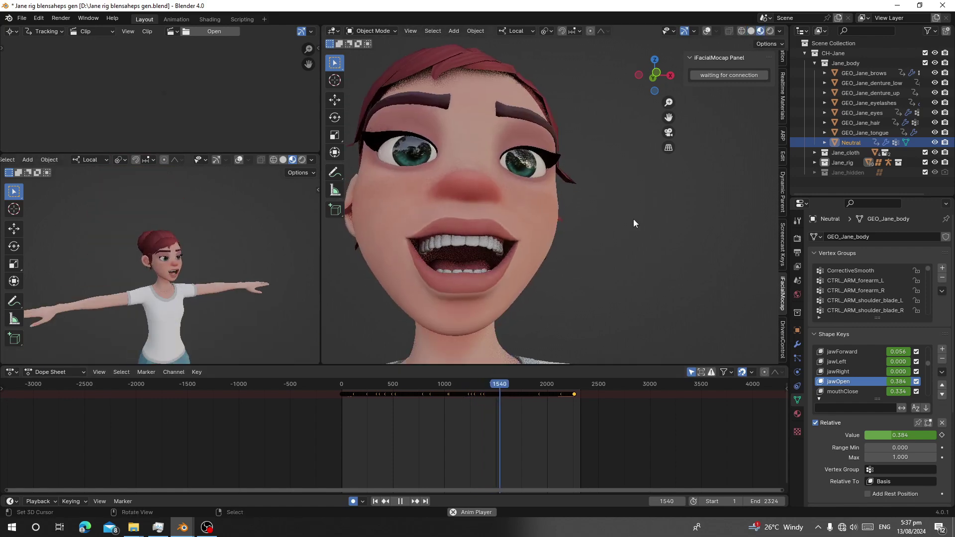
middle_drag(634, 218, 586, 220)
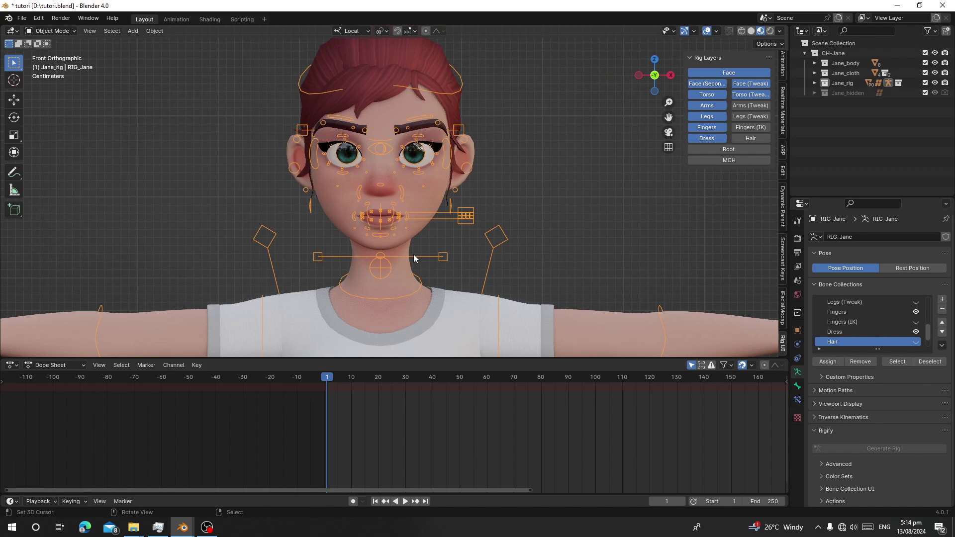
Hide the Torso, Arms, Legs, Fingers, Dress and Torso (Tweak) rig layers so only the facial control layers remain visible
shift+middle_drag(413, 243, 402, 256)
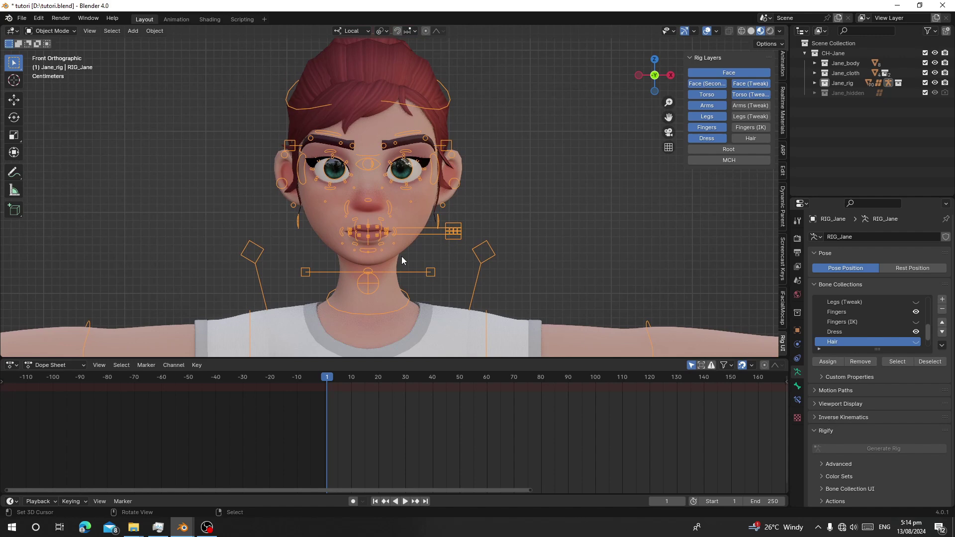
scroll(401, 255, up, 5)
shift+middle_drag(407, 271, 399, 293)
scroll(400, 293, down, 2)
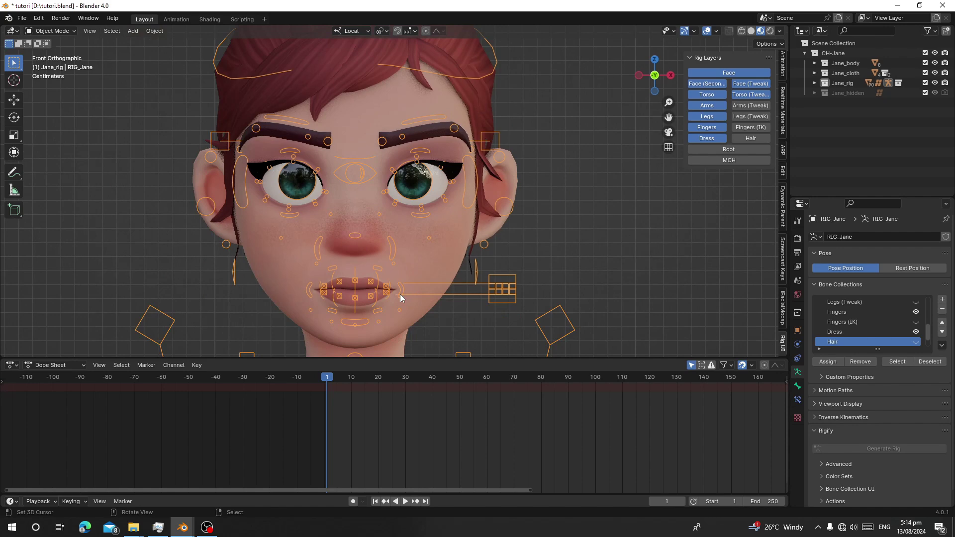
scroll(400, 294, down, 3)
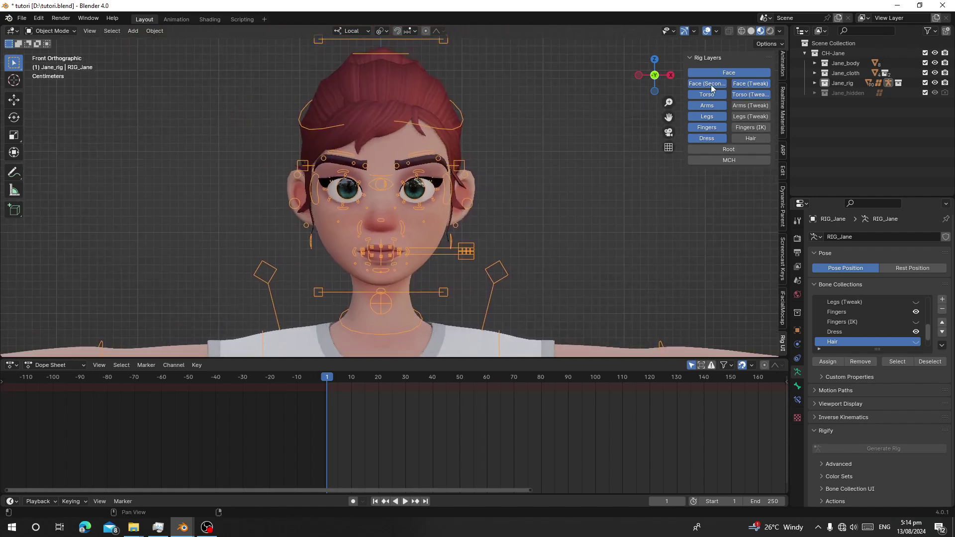
scroll(440, 240, down, 3)
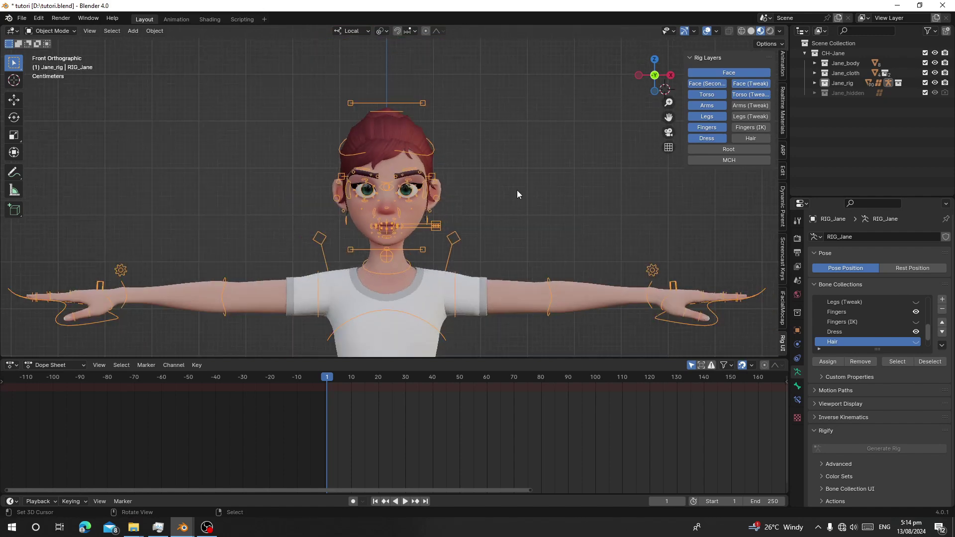
scroll(436, 220, up, 2)
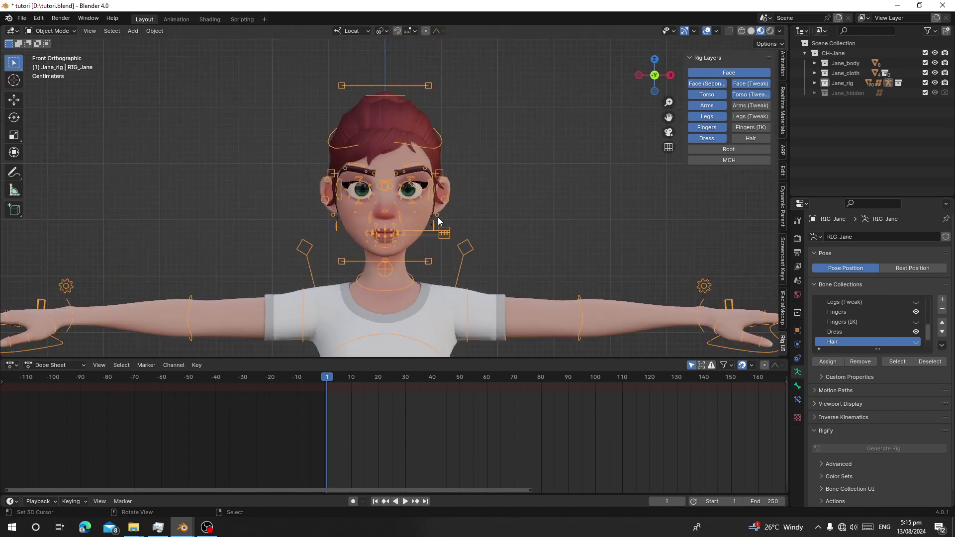
drag(713, 99, 706, 138)
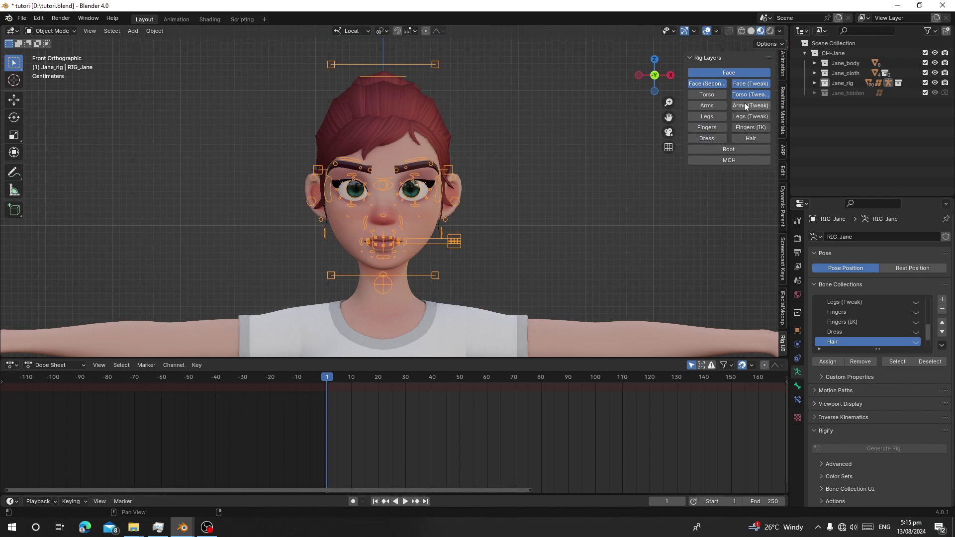
click(745, 96)
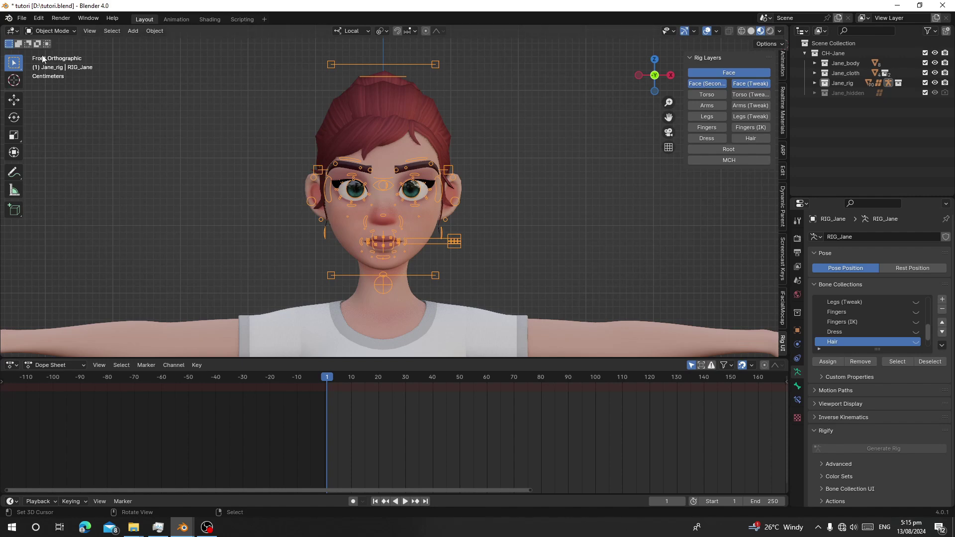
Split a narrow column off the 3D viewport and divide it into an upper and a lower area
drag(2, 27, 256, 40)
drag(2, 43, 8, 198)
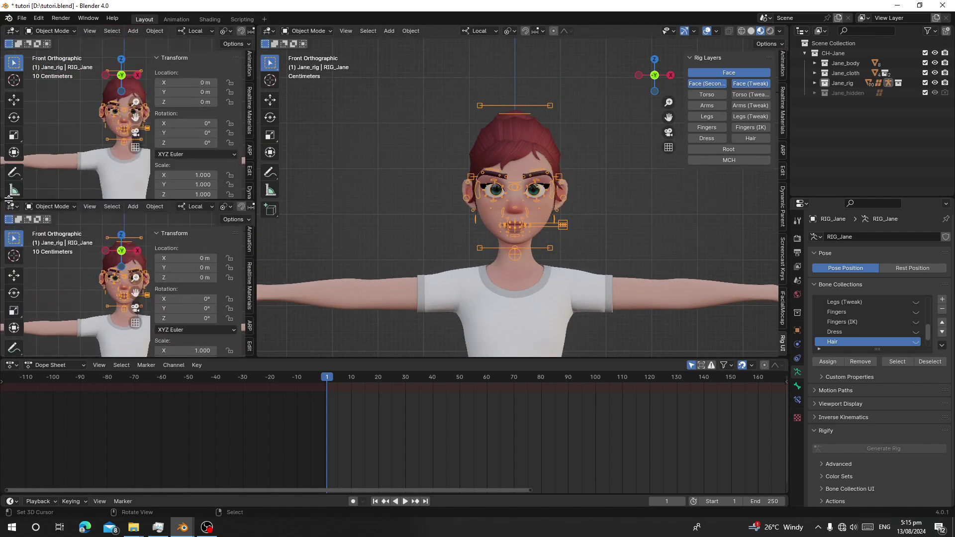
Hide the sidebar and the viewport overlays in the lower small viewport, framing the character's head
key(n)
scroll(113, 250, up, 2)
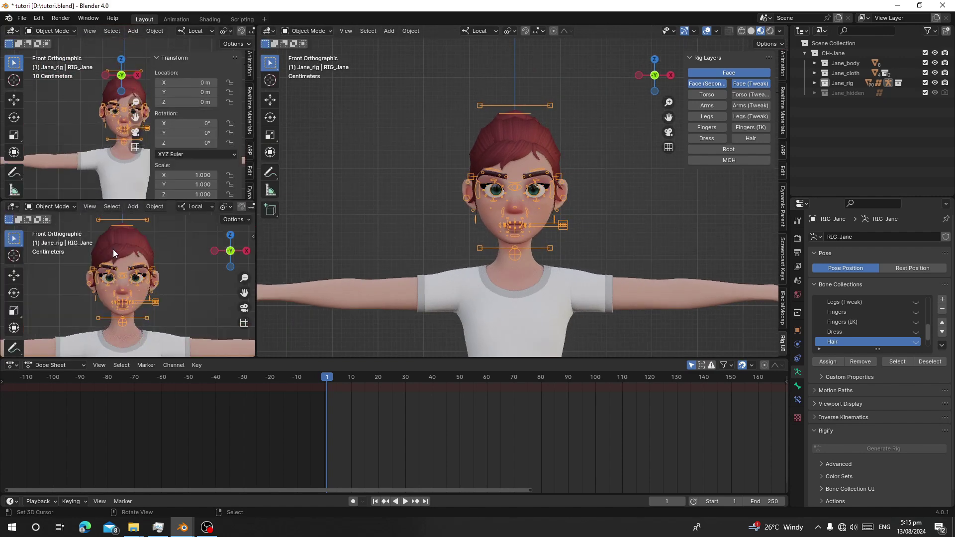
scroll(147, 208, down, 5)
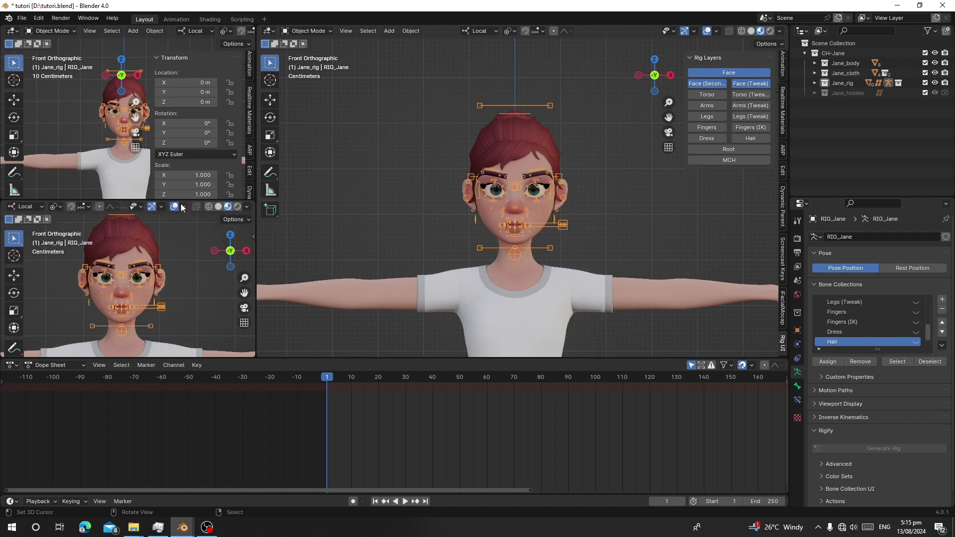
click(174, 206)
key(m)
Change the upper small area to a Movie Clip Editor and load the reference video "All the 52 .mp4" from the Desktop
click(11, 31)
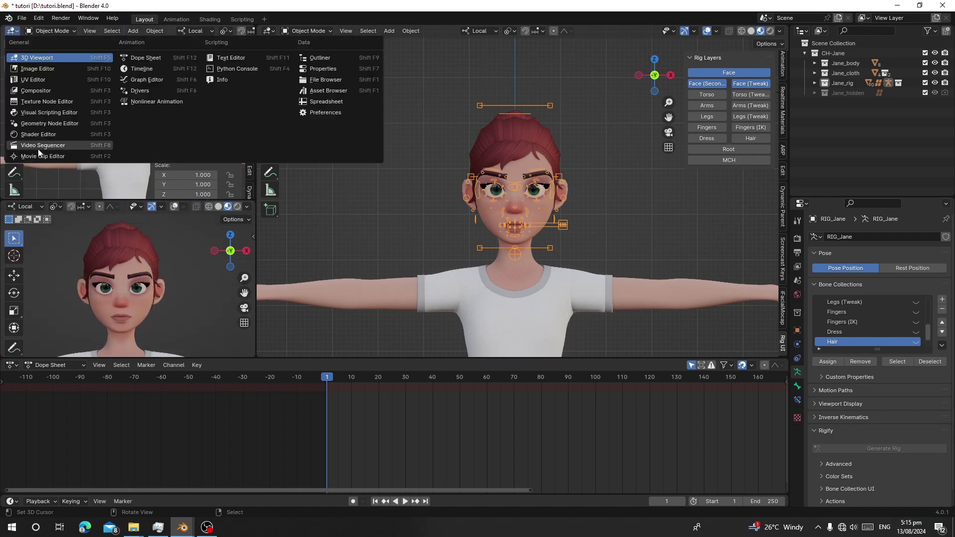
click(32, 153)
click(201, 33)
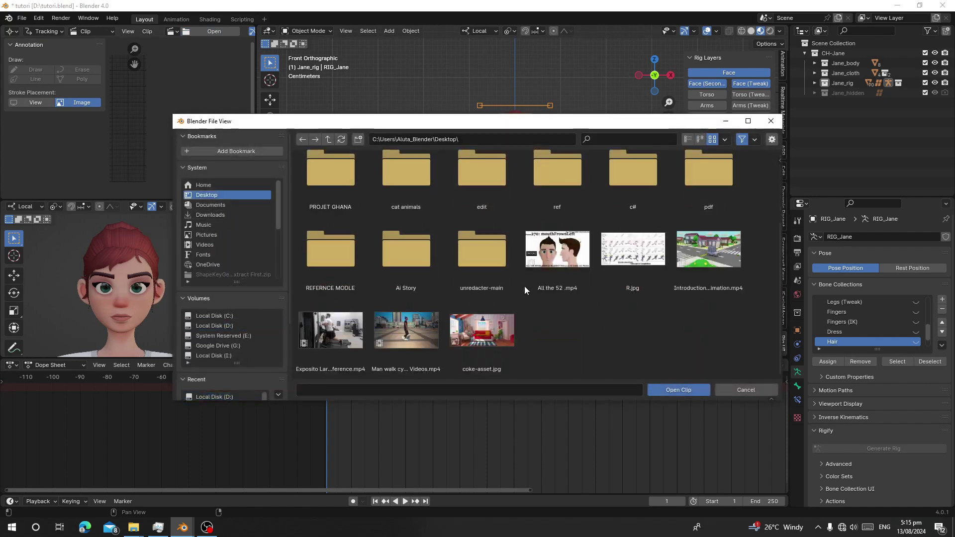
click(560, 244)
double_click(560, 243)
Hide the Movie Clip Editor's side panels and fit the whole reference clip into its area
key(n)
key(t)
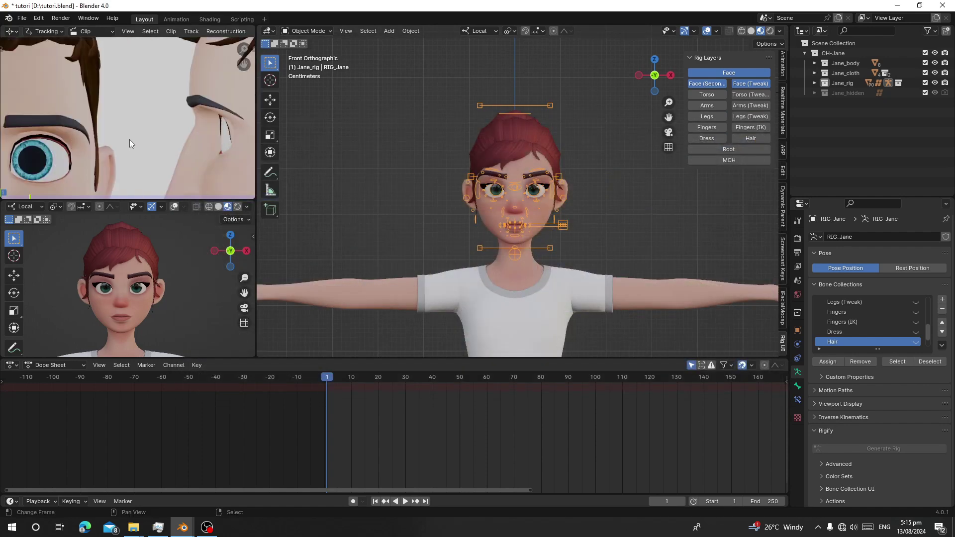
key(Home)
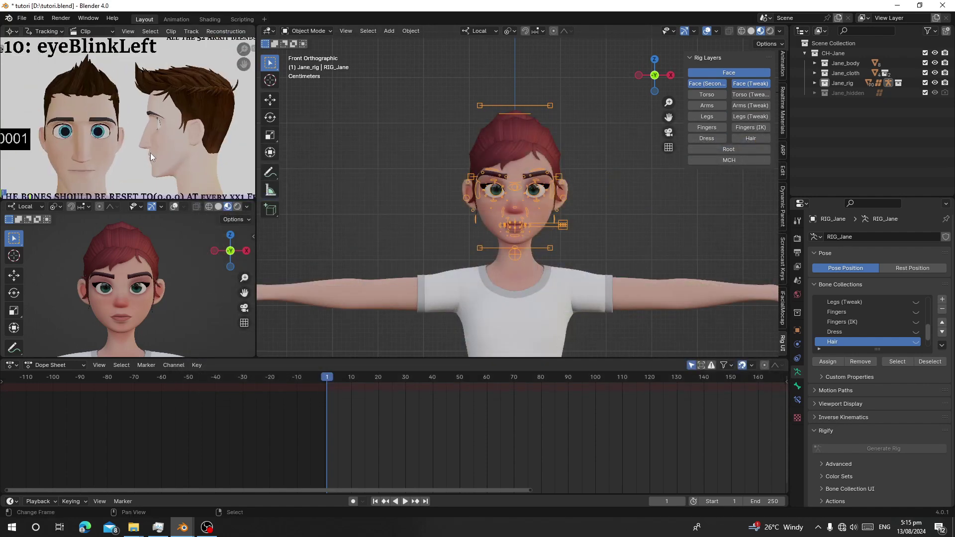
scroll(357, 429, up, 1)
ctrl+scroll(357, 425, down, 3)
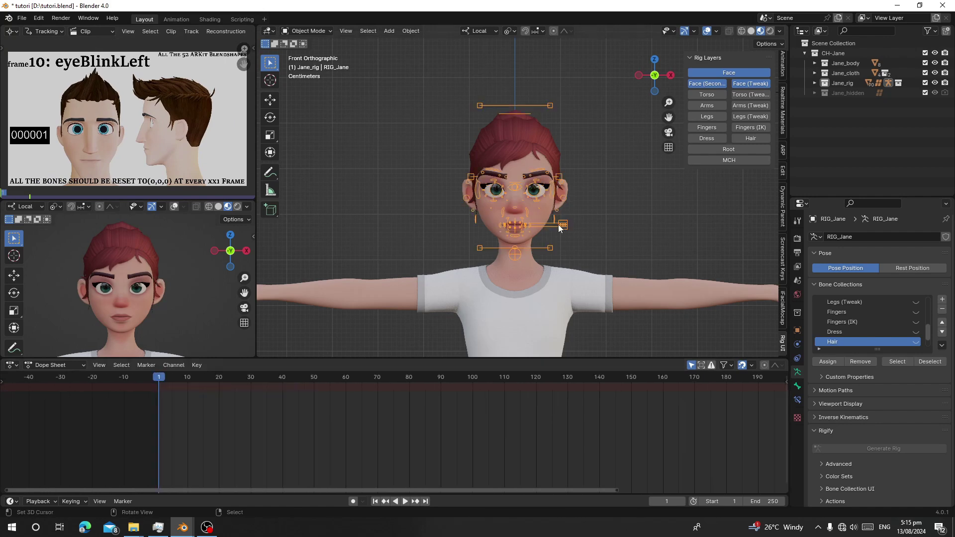
Switch the RIG_Jane armature from Object Mode to Pose Mode
ctrl+scroll(572, 244, down, 2)
click(324, 32)
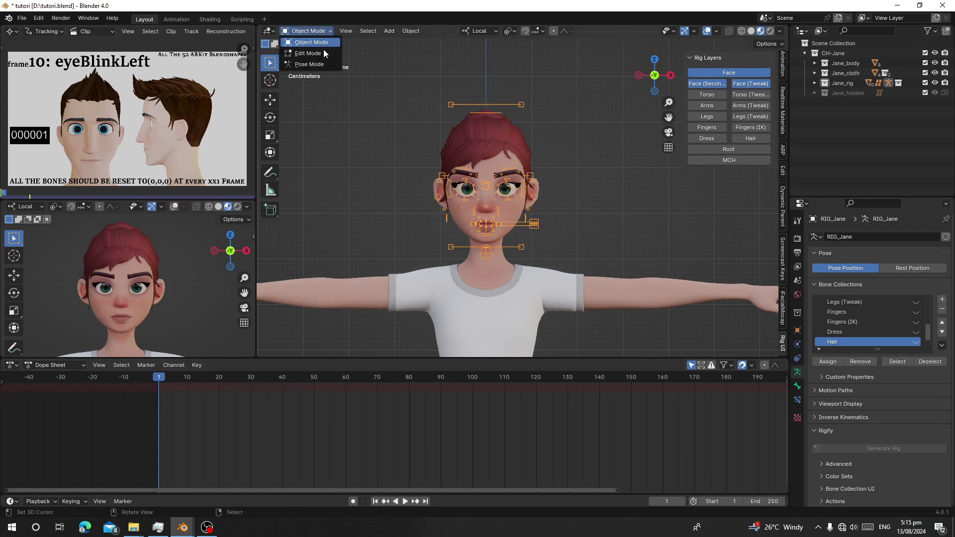
click(309, 64)
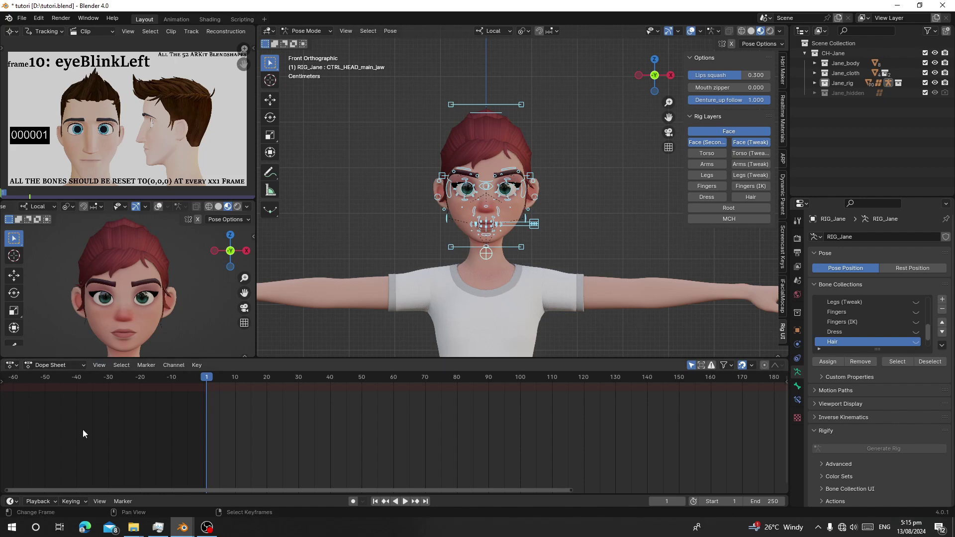
Set the timeline's active keying set to Location, Rotation & Scale
click(72, 502)
click(74, 447)
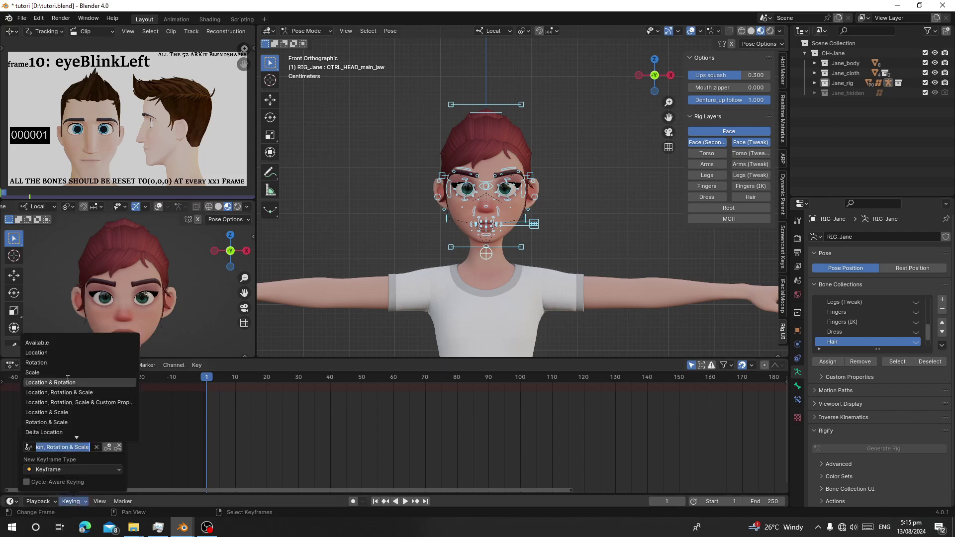
click(75, 393)
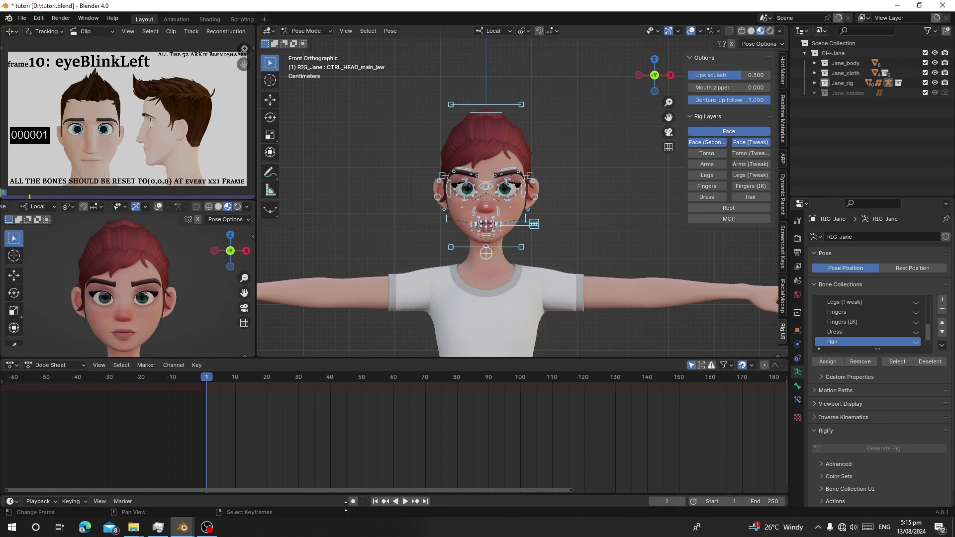
Enable auto keying and keyframe all the selected face controls in their neutral pose at frame 1
click(352, 502)
key(i)
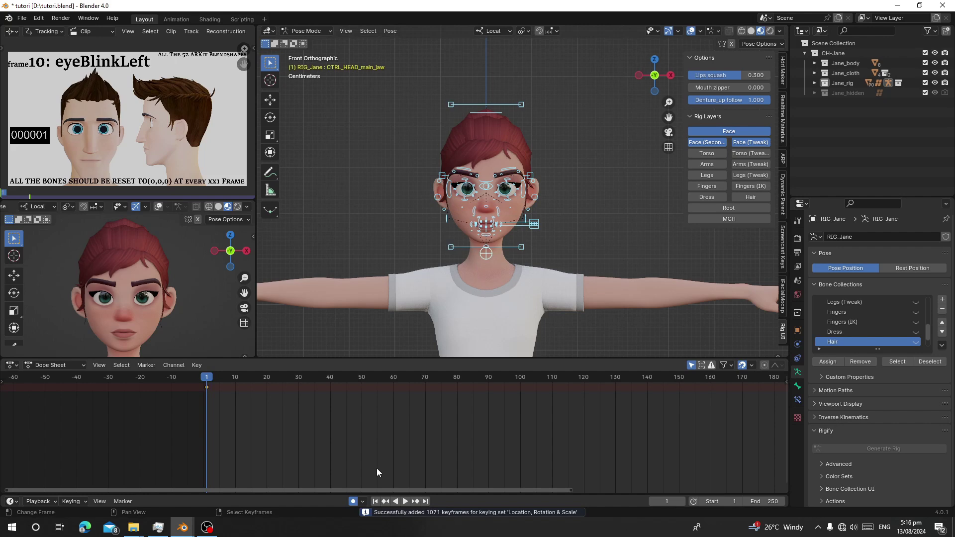
At frame 10, lower the left upper eyelid control along local Z to close the eye for eyeBlinkLeft, and keyframe all controls
scroll(566, 195, up, 2)
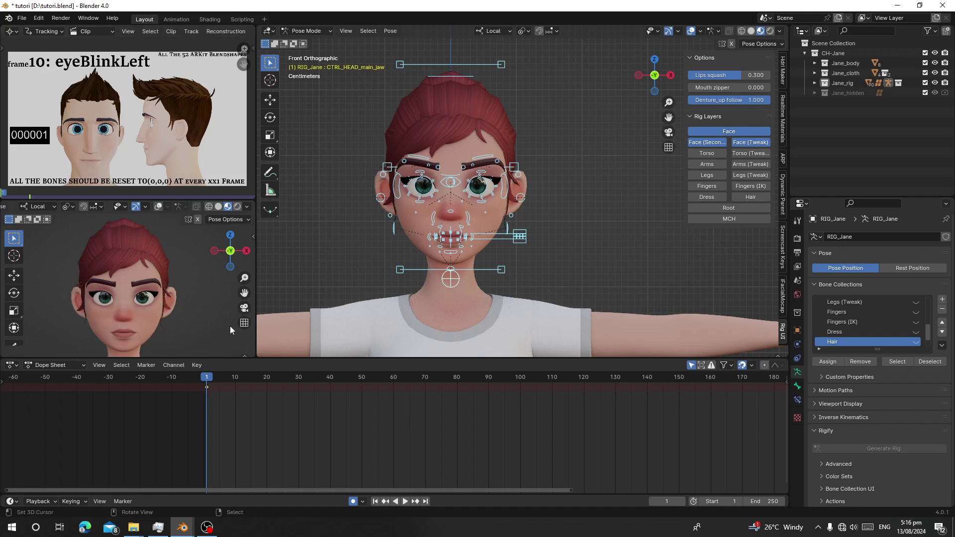
scroll(225, 406, up, 3)
click(318, 408)
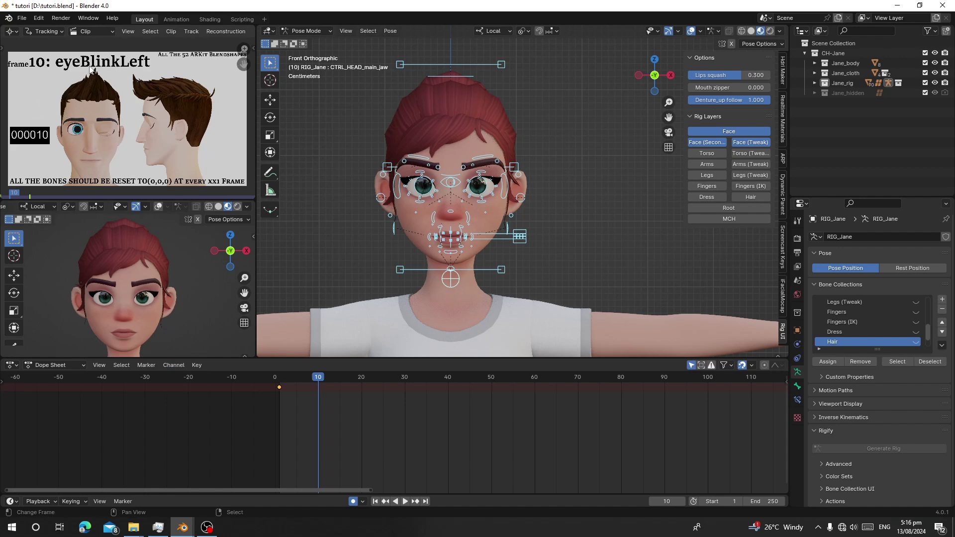
scroll(485, 171, up, 2)
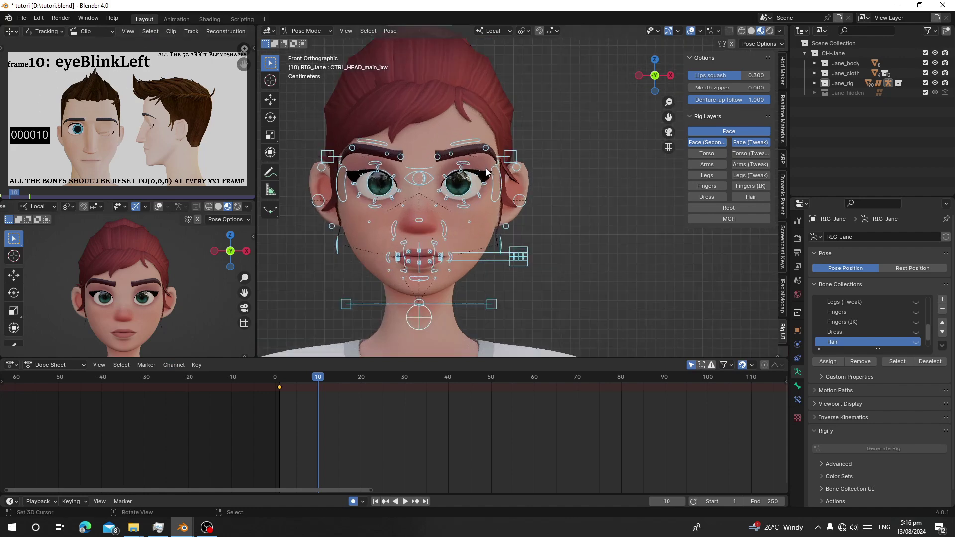
click(464, 168)
key(g)
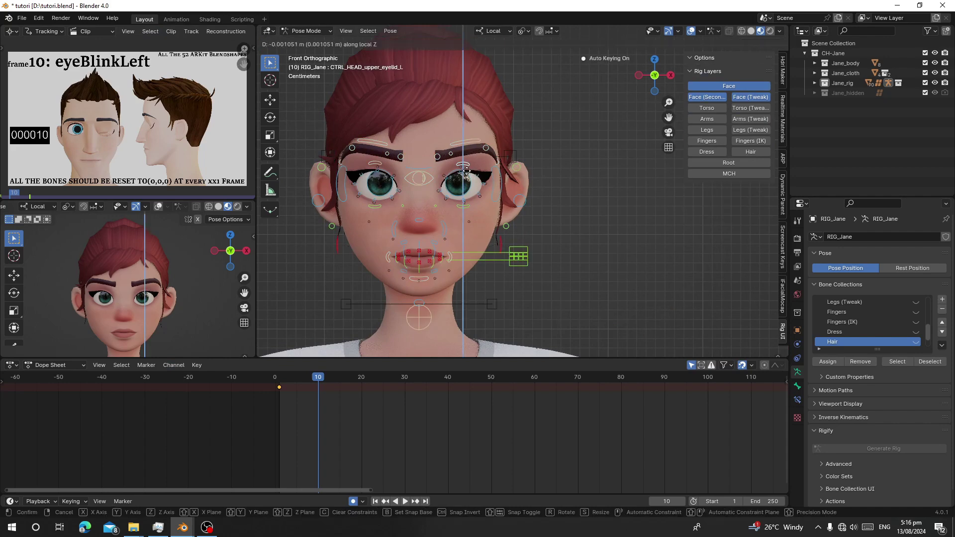
click(474, 198)
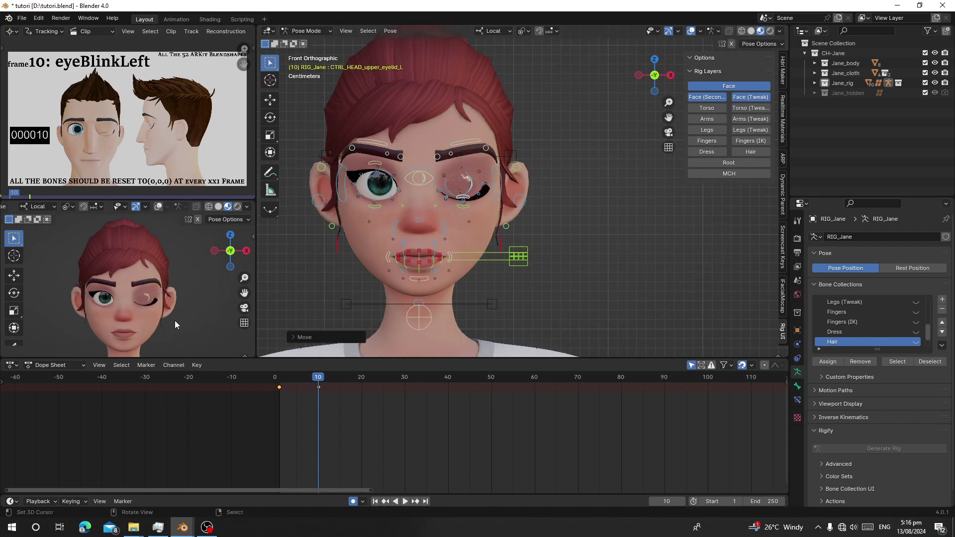
key(a)
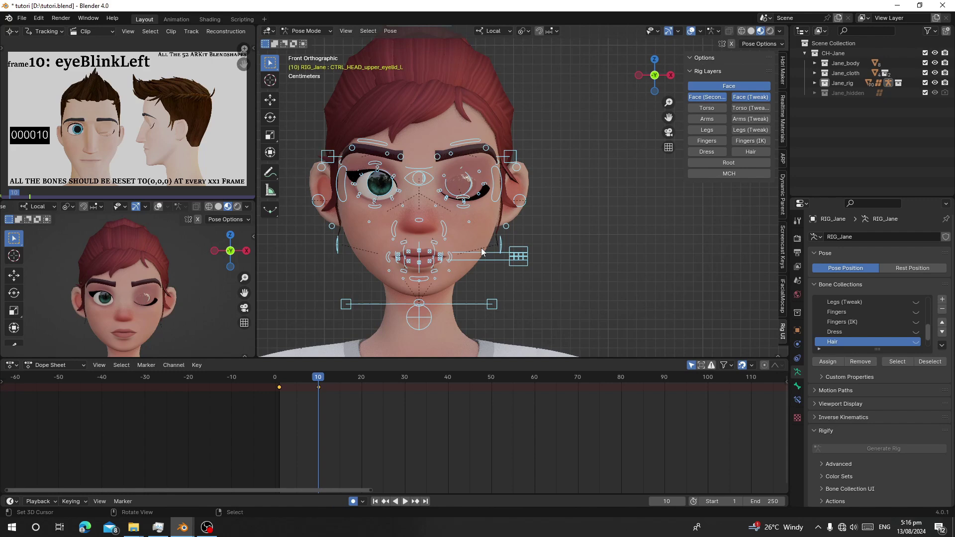
key(i)
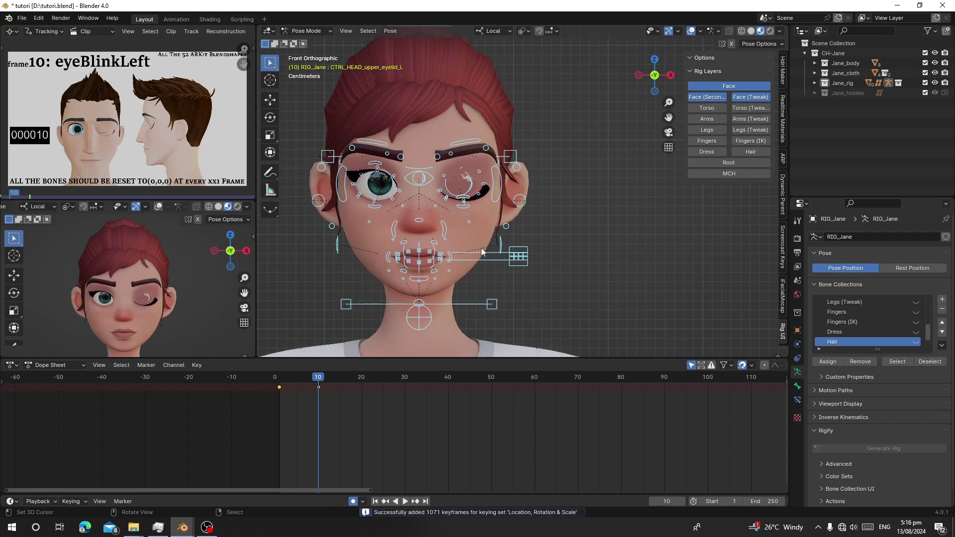
At frame 11, clear the location of all the face controls to restore the neutral pose, and reselect every control
key(Right)
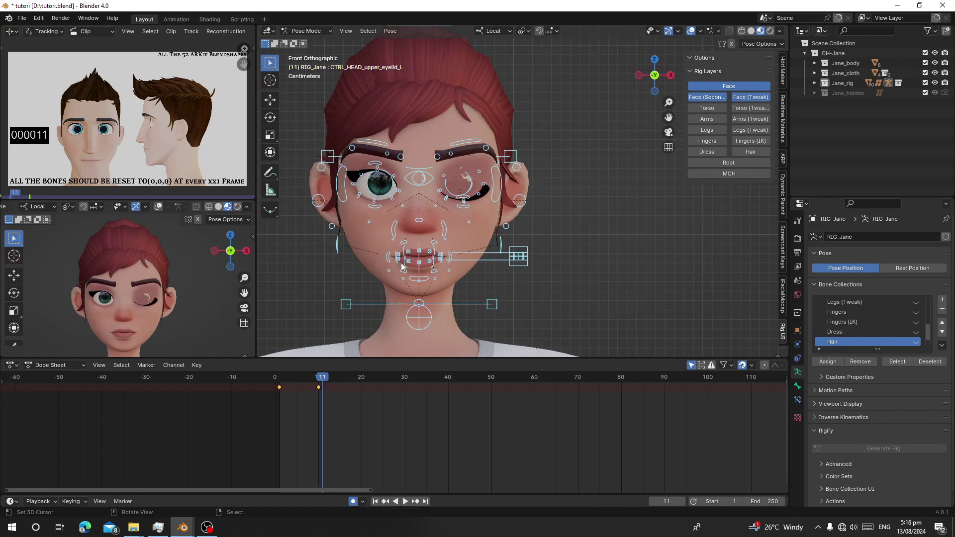
key(alt+g)
key(alt+a)
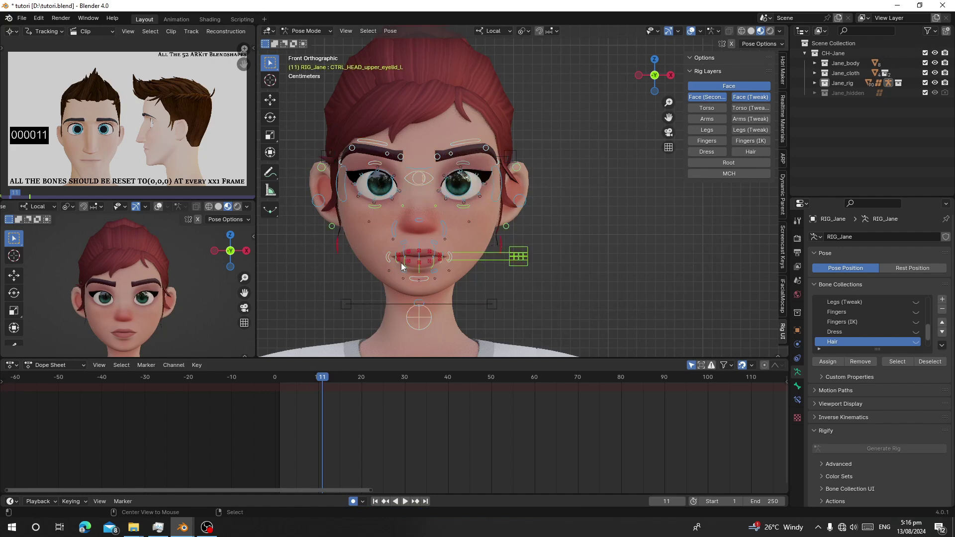
key(a)
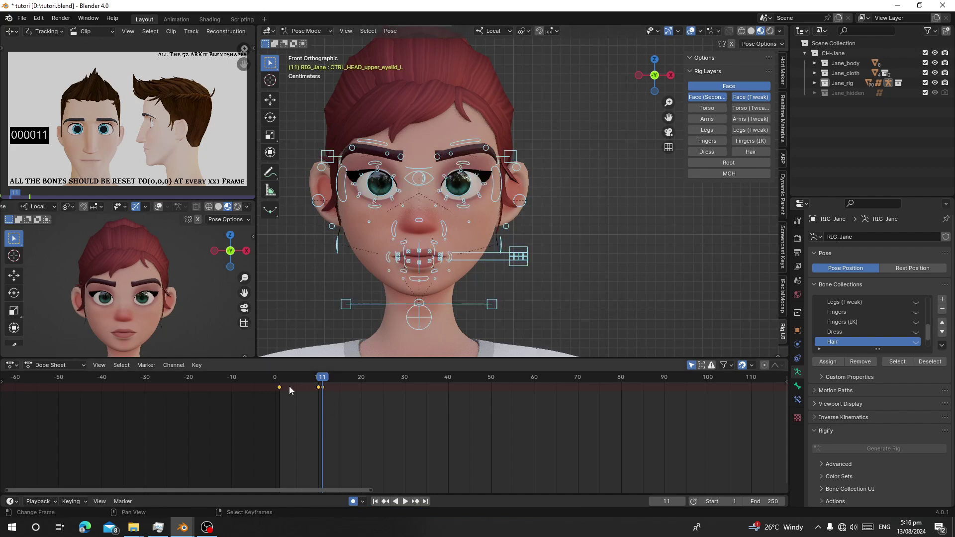
At frame 20, rotate the left eyeball control downward about local X for eyeLookDownLeft, and keyframe all face controls
click(333, 396)
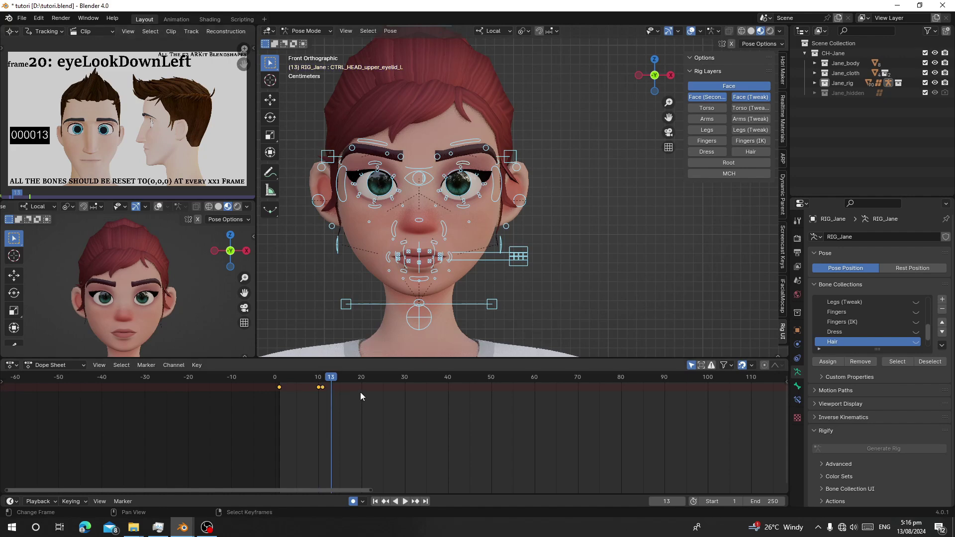
click(361, 392)
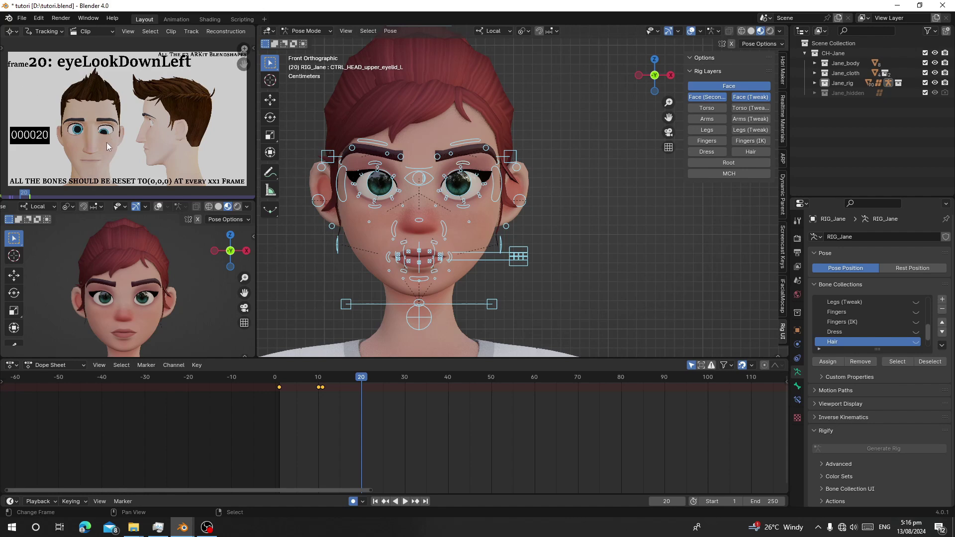
click(470, 190)
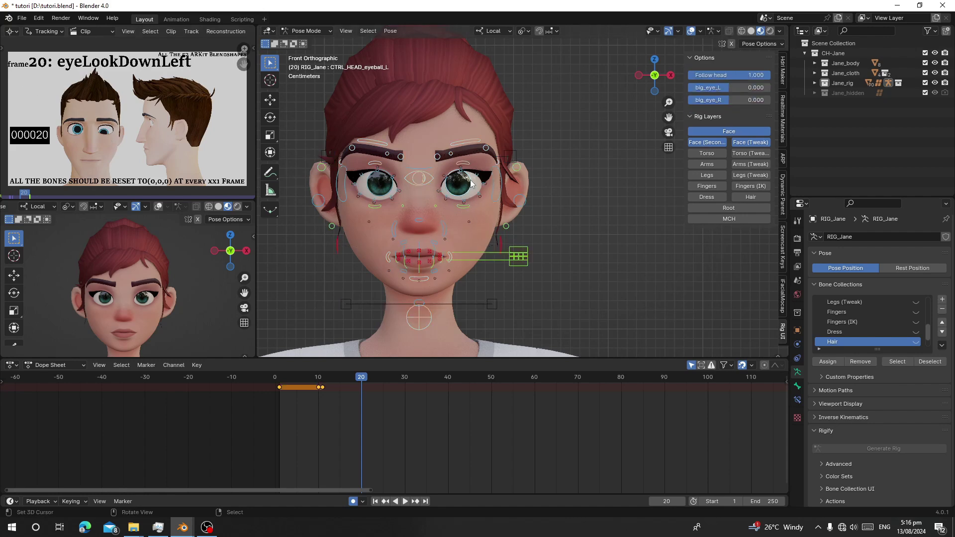
key(r)
key(z)
key(x)
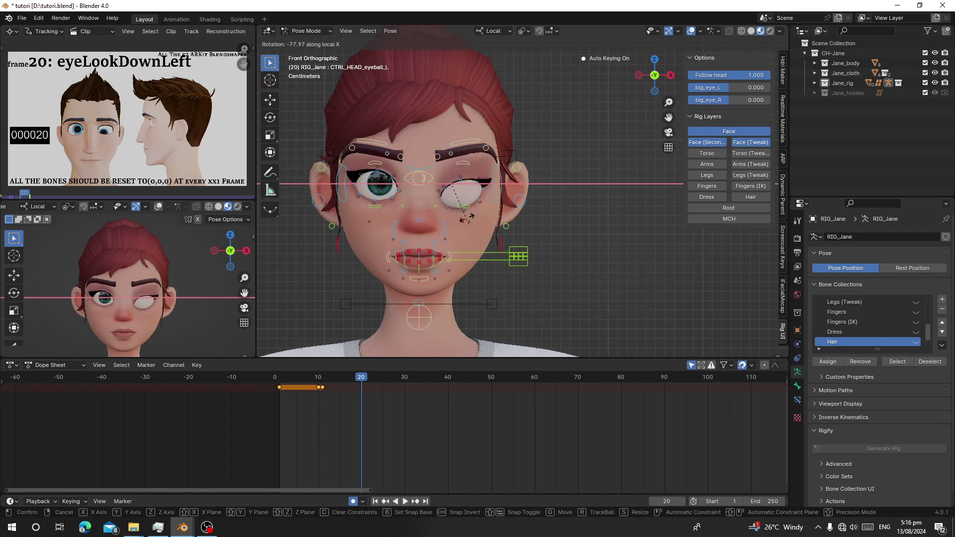
click(458, 209)
key(a)
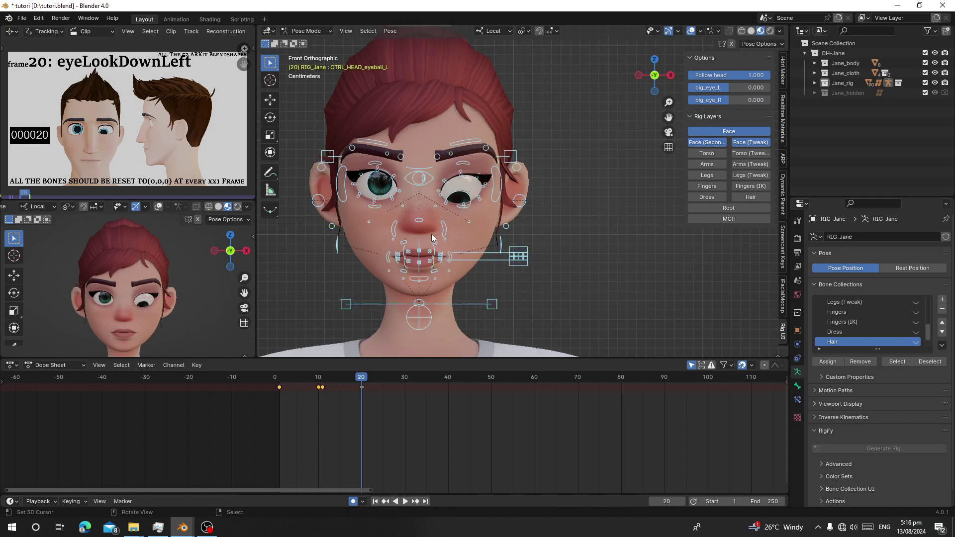
key(i)
At frame 21, clear the location and rotation of all the face controls to restore the neutral pose
key(Right)
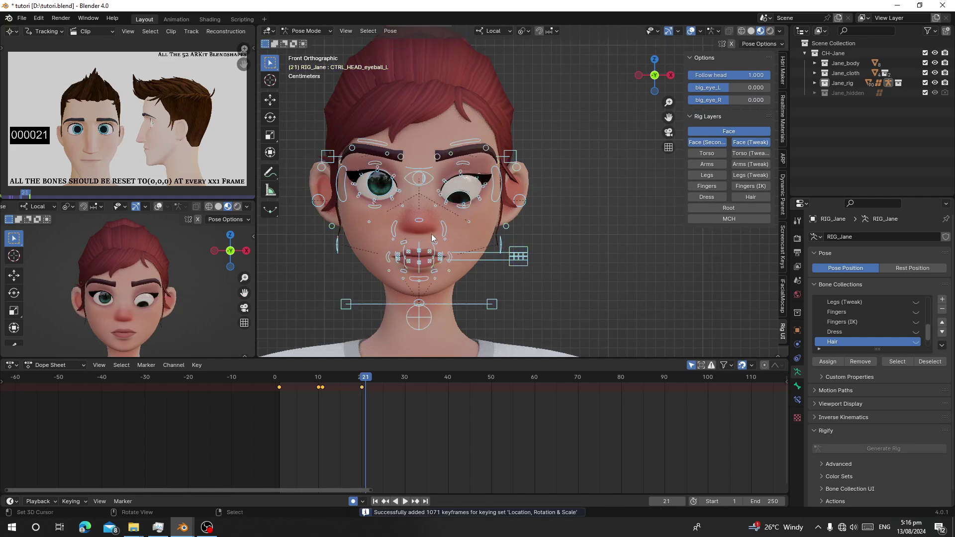
key(alt+g)
key(alt+r)
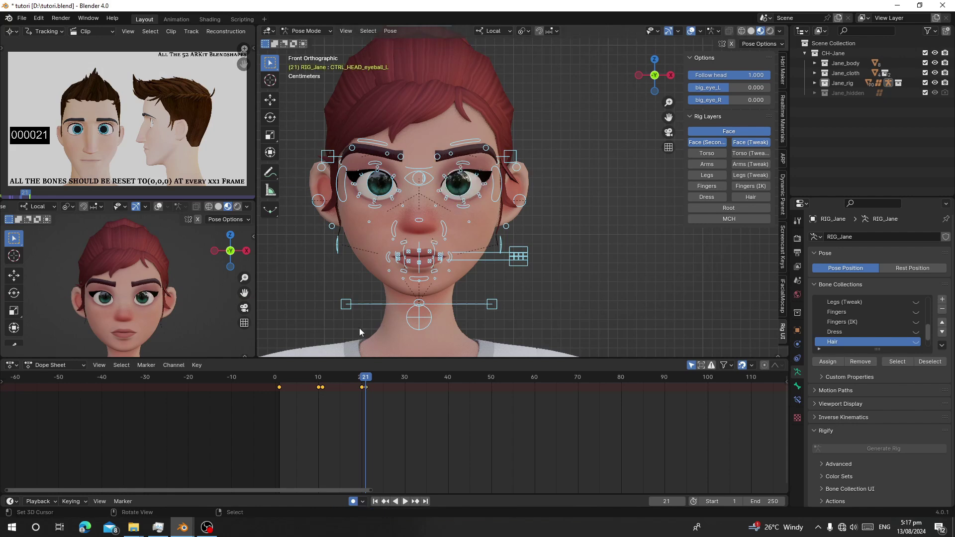
At frame 30, rotate the left eyeball about 24° inward about local Z for eyeLookInLeft, keyframe all controls, and restore the neutral pose at frame 31
click(386, 415)
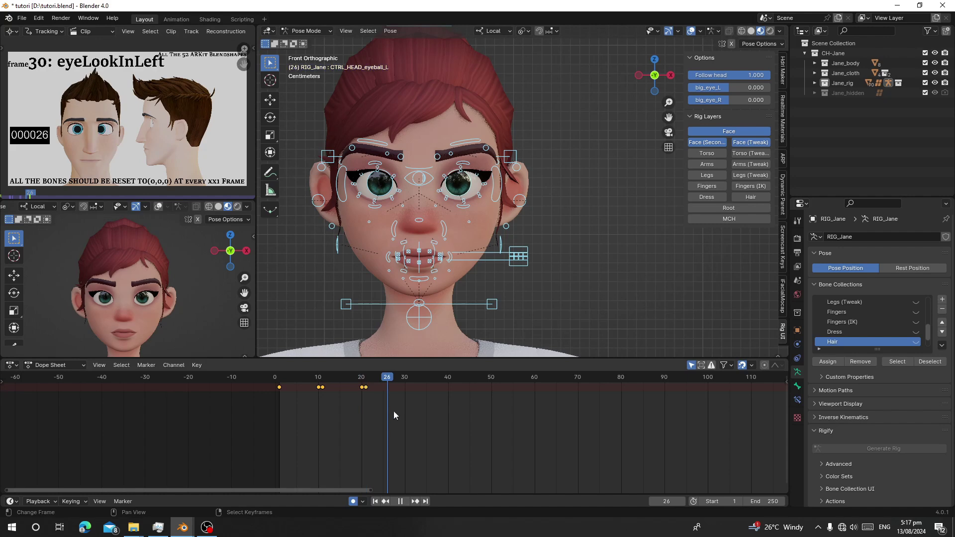
click(406, 403)
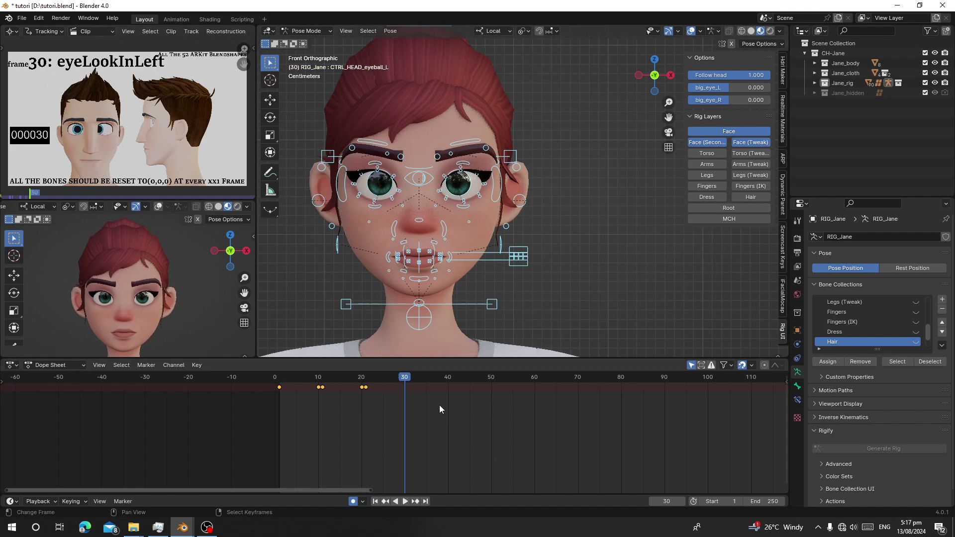
click(465, 187)
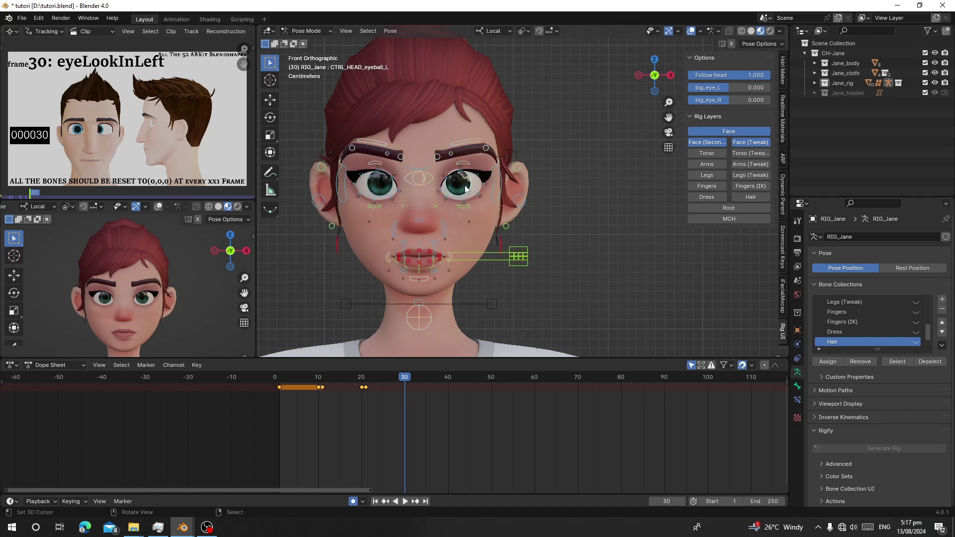
key(r)
key(x)
key(z)
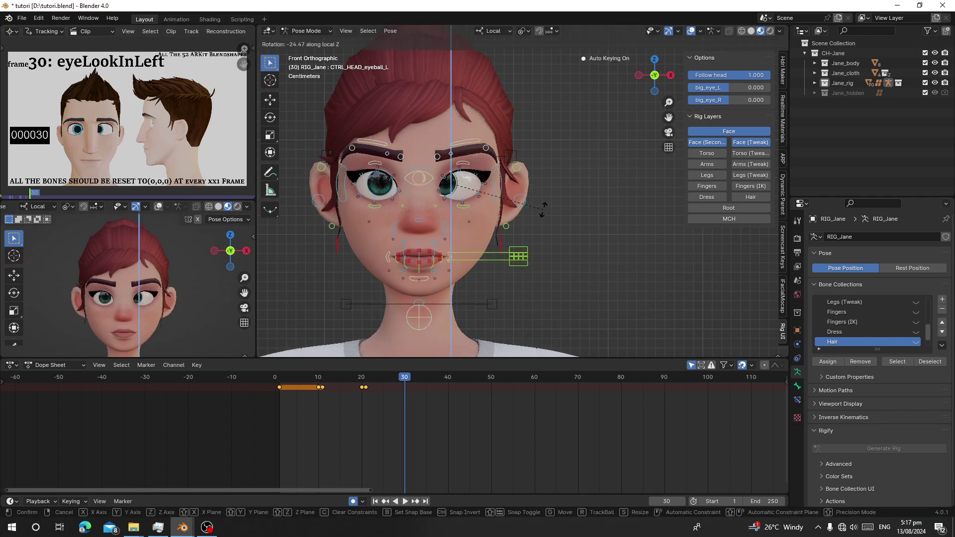
click(542, 208)
key(a)
key(i)
key(Right)
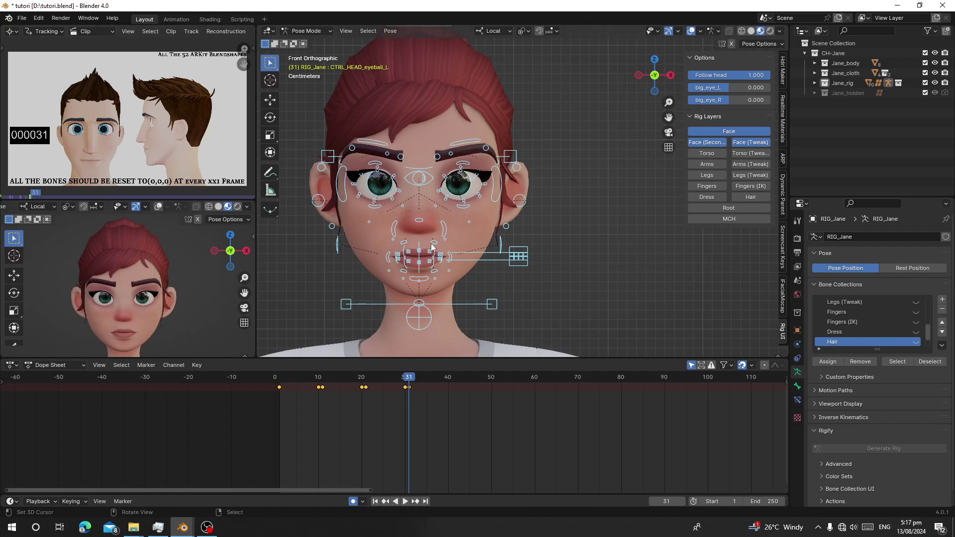
At frame 40, rotate the left eyeball outward about local Z for eyeLookOutLeft, keyframe all controls, and clear their rotation at frame 41
key(Right)
key(Right)
key(Right)
key(Right)
key(Right)
key(Right)
key(Right)
key(Right)
key(Right)
right_click(470, 187)
key(r)
key(x)
key(z)
click(452, 228)
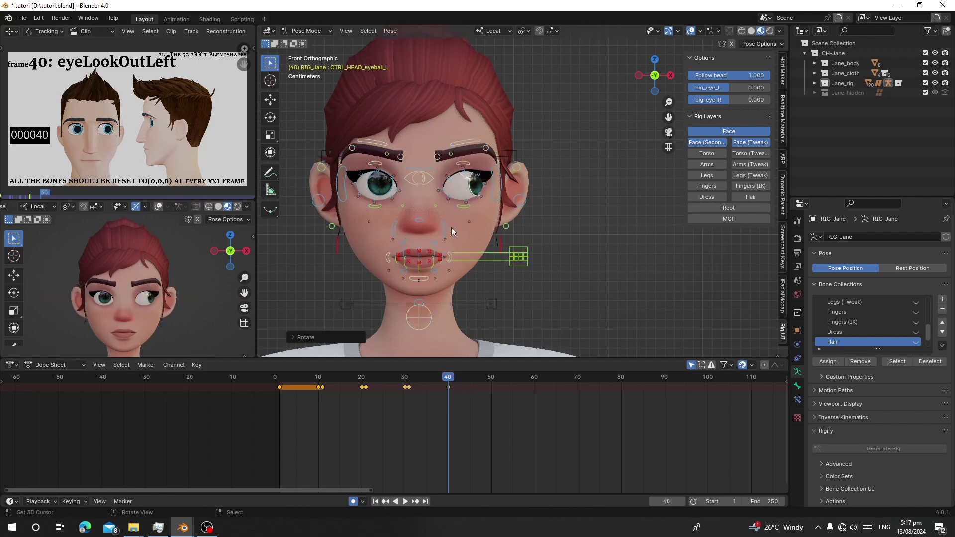
key(a)
key(i)
key(Right)
key(alt+r)
At frame 50, rotate the left eyeball upward about local X for eyeLookUpLeft, keyframe all controls, and clear their rotation at frame 51
click(491, 399)
right_click(460, 191)
key(r)
key(x)
click(476, 202)
key(a)
key(i)
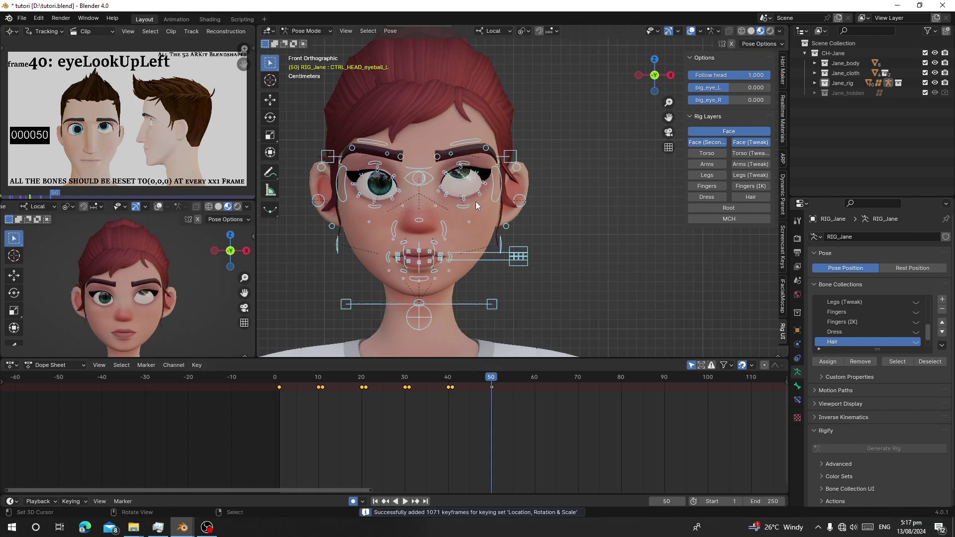
key(Right)
key(alt+r)
At frame 60, raise the left lower eyelid control along local Z to squint the eye, and keyframe all face controls
middle_drag(534, 411, 454, 408)
click(454, 405)
scroll(127, 154, up, 1)
scroll(126, 153, down, 1)
click(414, 395)
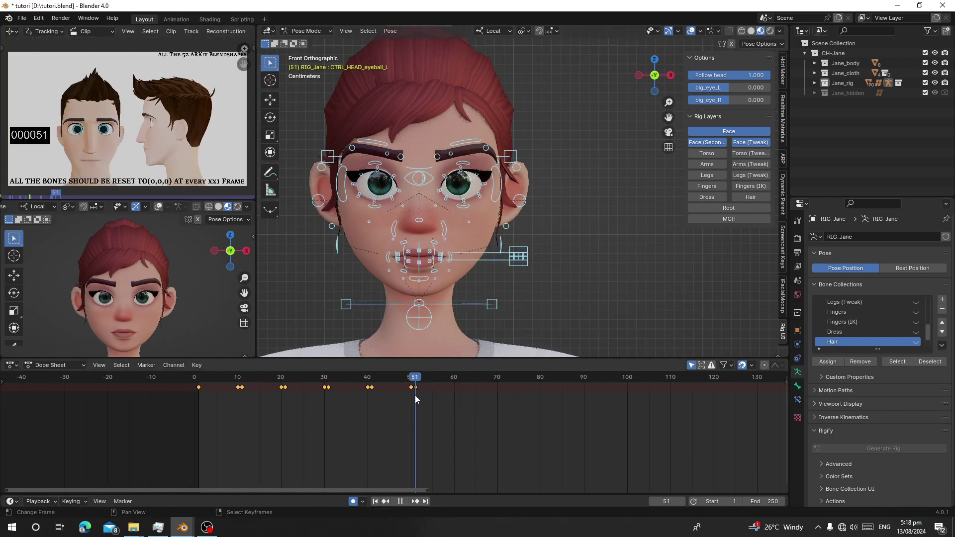
drag(415, 395, 419, 395)
scroll(125, 121, up, 3)
drag(423, 395, 454, 389)
scroll(125, 120, down, 1)
right_click(465, 208)
key(g)
key(z)
click(471, 197)
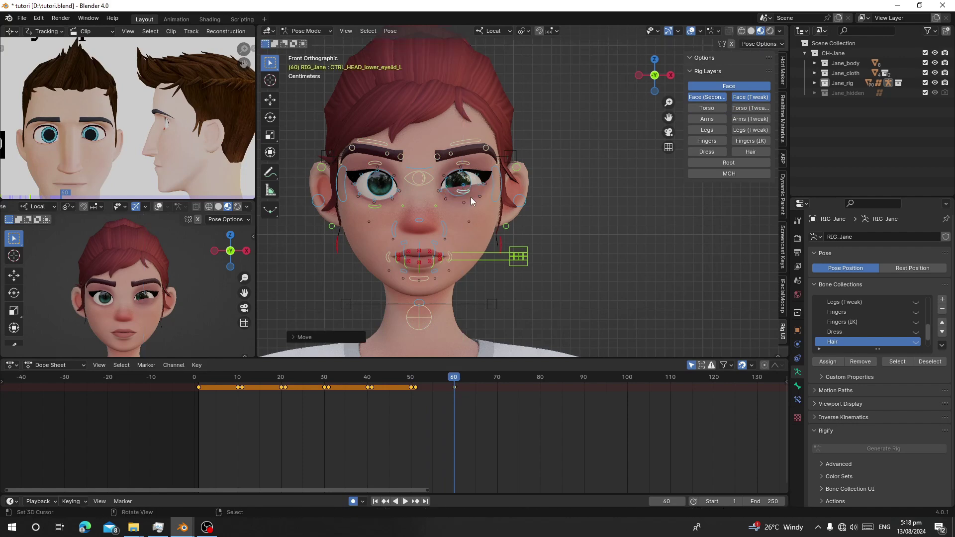
key(a)
key(i)
At frame 61, reset all the face controls to the neutral pose and keyframe them
key(Right)
key(alt+r)
key(i)
At frame 70, raise the left upper eyelid control along local Z for eyeWideLeft, keyframe all controls, and clear their location at frame 71
key(Right)
key(Right)
key(Right)
key(Right)
key(Right)
key(Right)
key(Right)
key(Right)
key(Right)
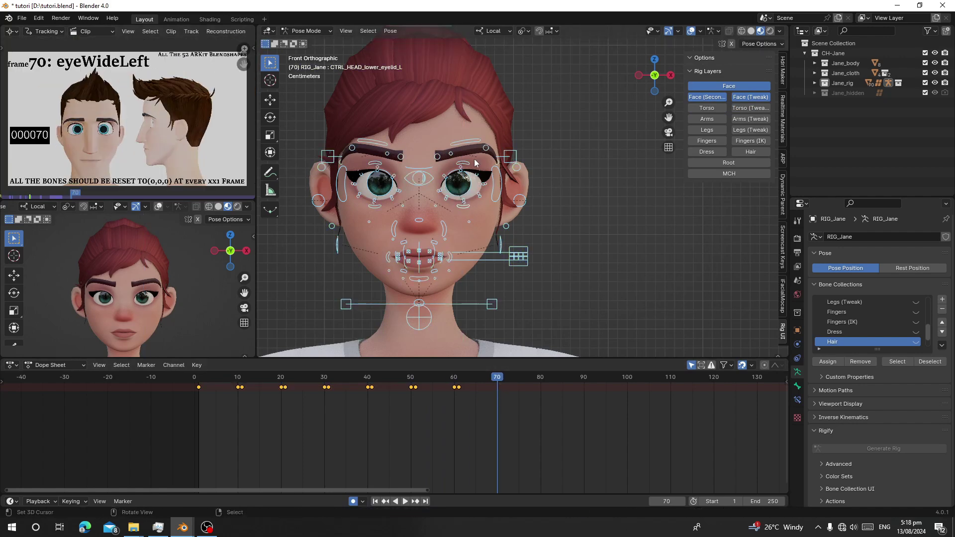
right_click(467, 163)
key(g)
key(z)
click(469, 155)
key(a)
key(i)
right_click(468, 159)
key(g)
key(z)
click(469, 154)
key(a)
key(i)
key(Right)
key(alt+g)
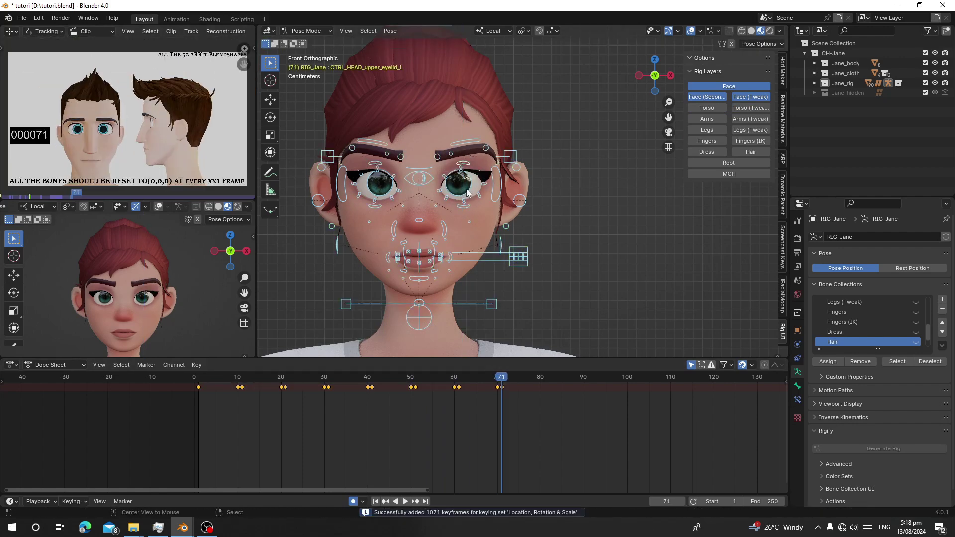
Copy the left-eye keyframes from frames 10 to 71 and paste them flipped at frame 80 for the matching right-eye expressions
drag(509, 389, 541, 397)
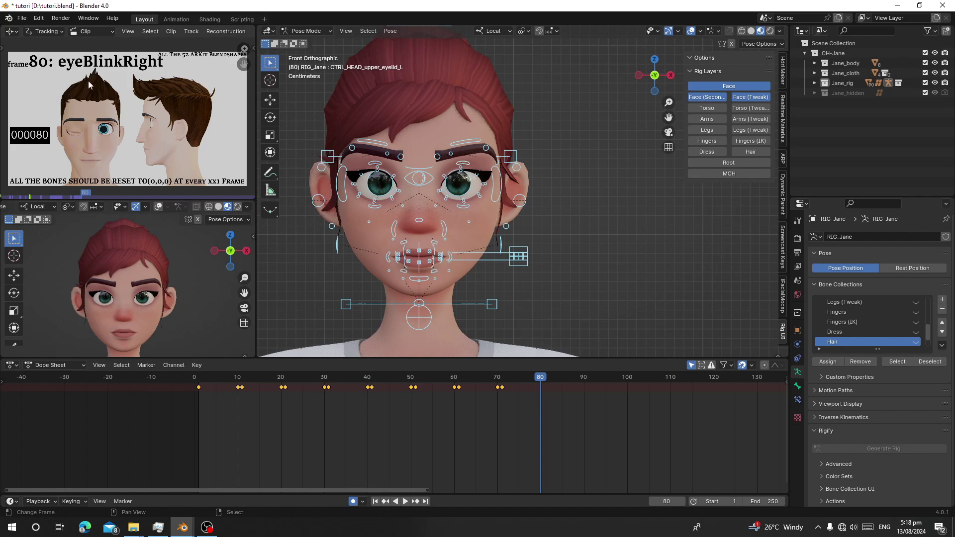
drag(231, 396, 240, 397)
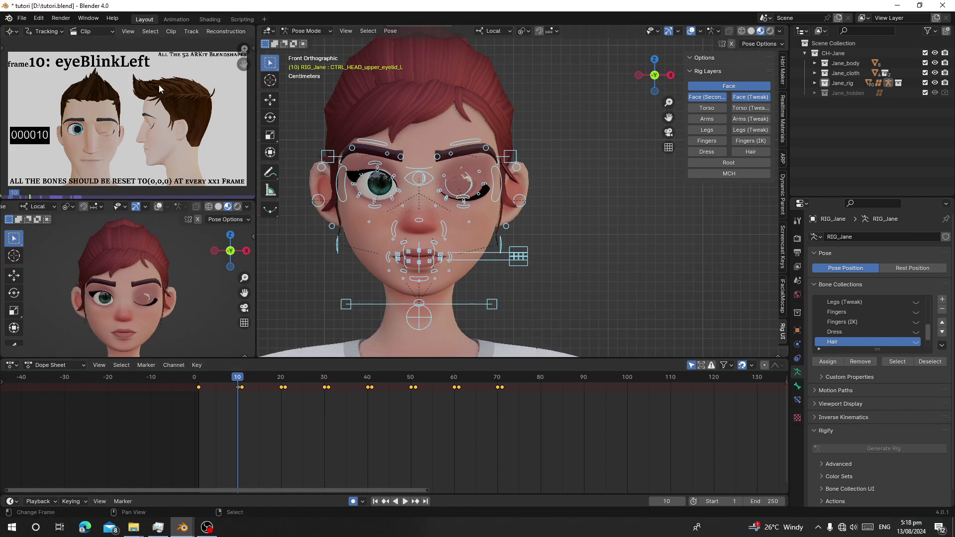
click(541, 403)
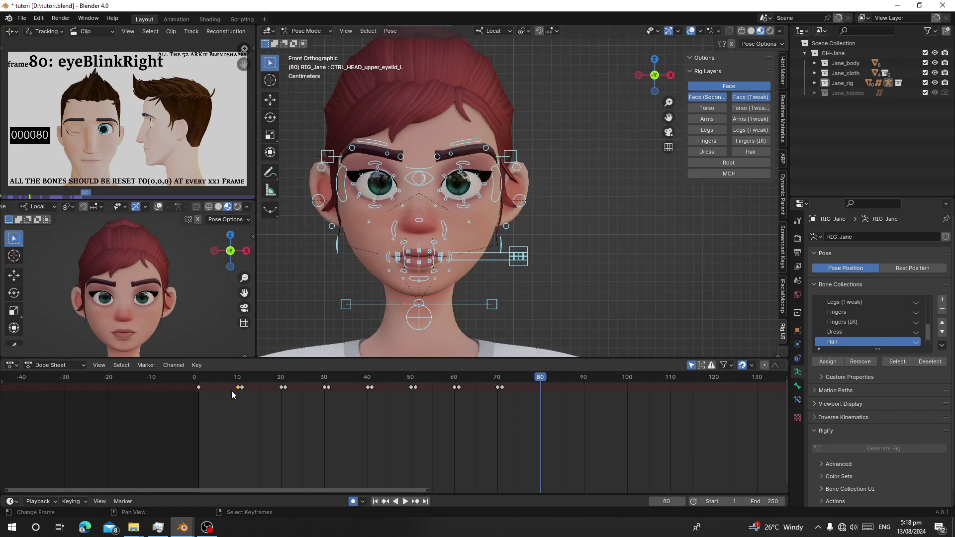
drag(225, 376, 499, 409)
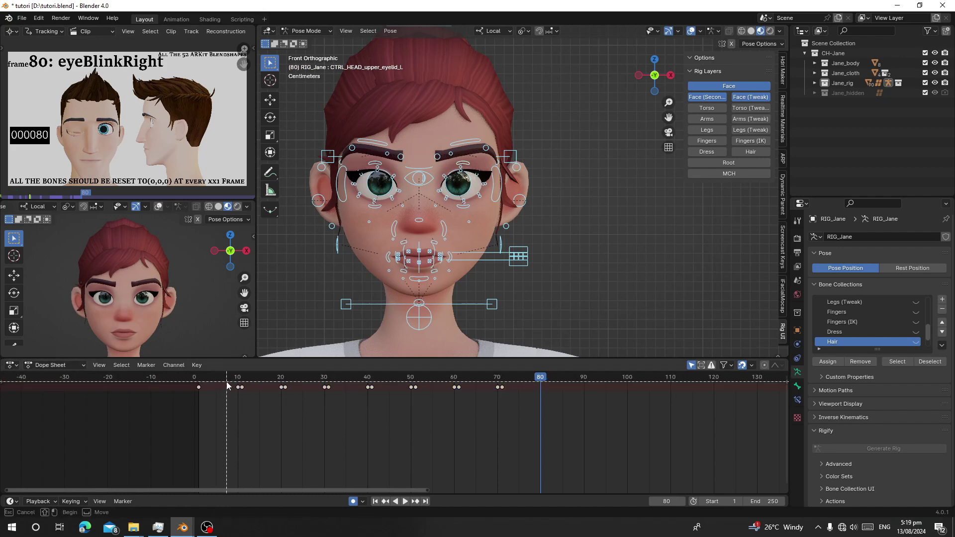
drag(230, 378, 521, 406)
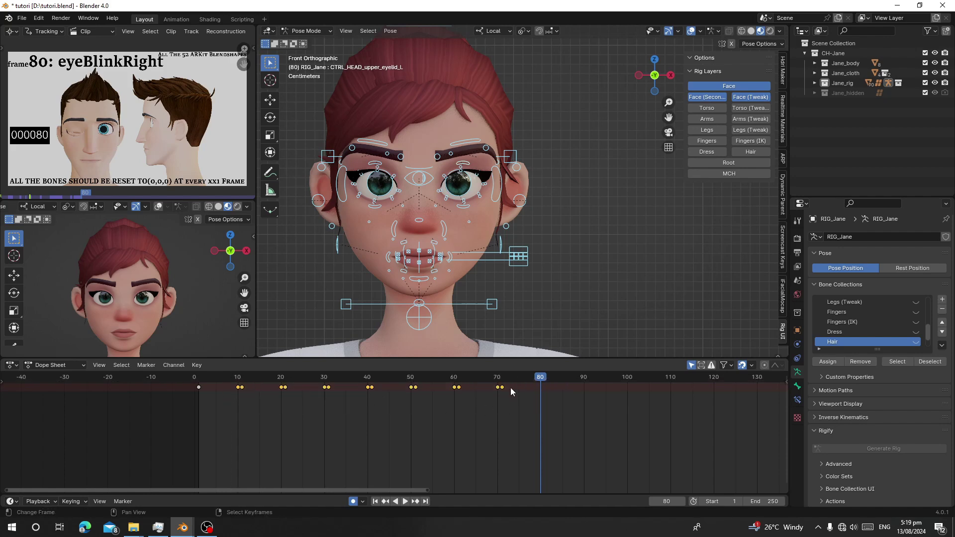
click(197, 365)
click(196, 367)
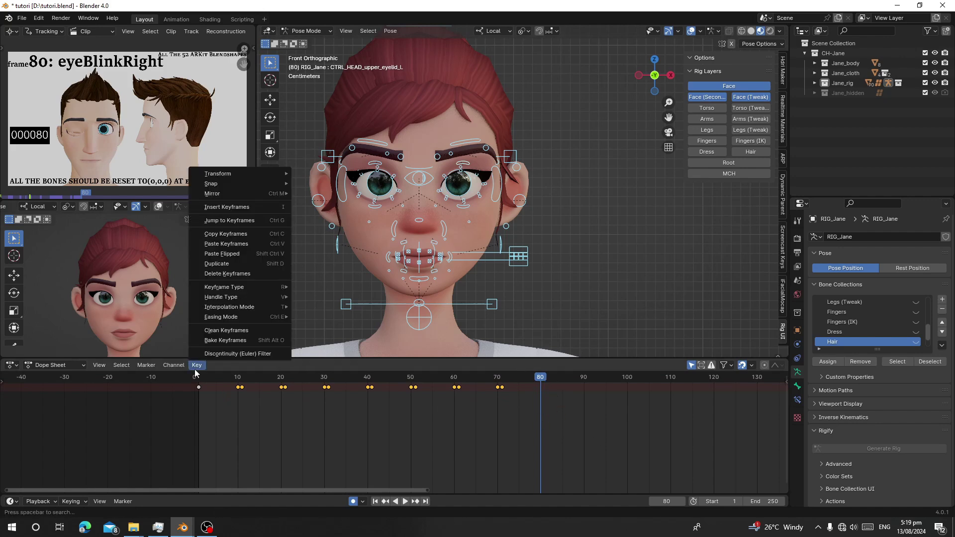
click(238, 252)
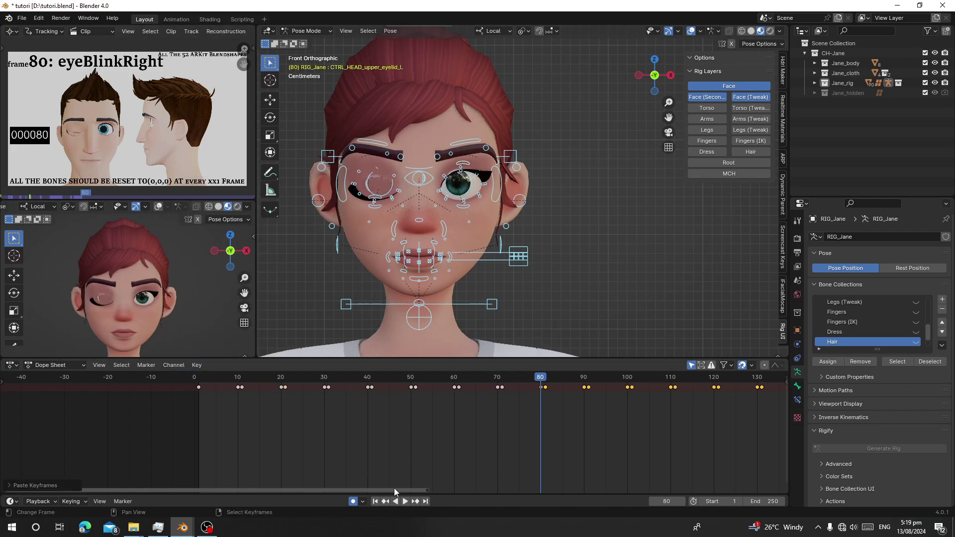
Play back the flipped right-eye keyframes against the reference video and save the file
middle_drag(570, 427, 417, 429)
key(space)
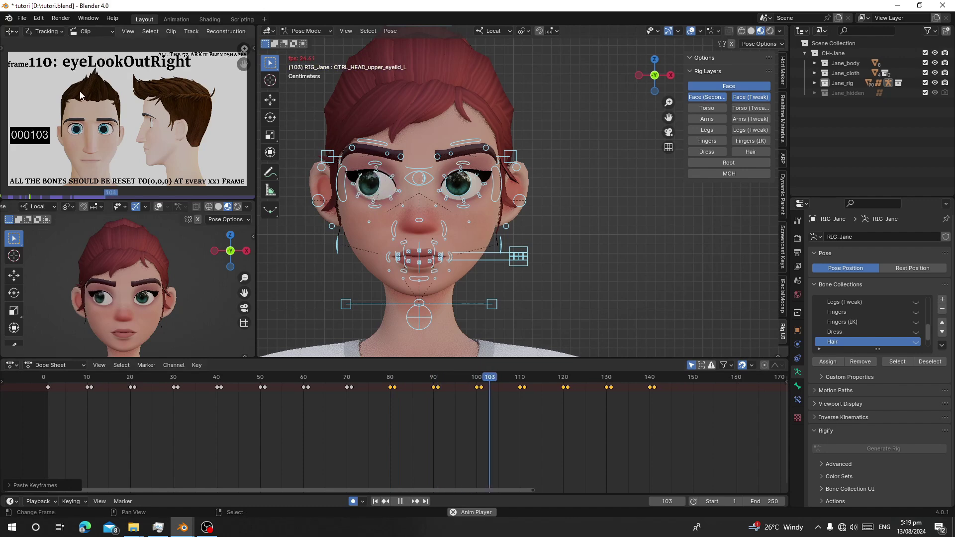
key(space)
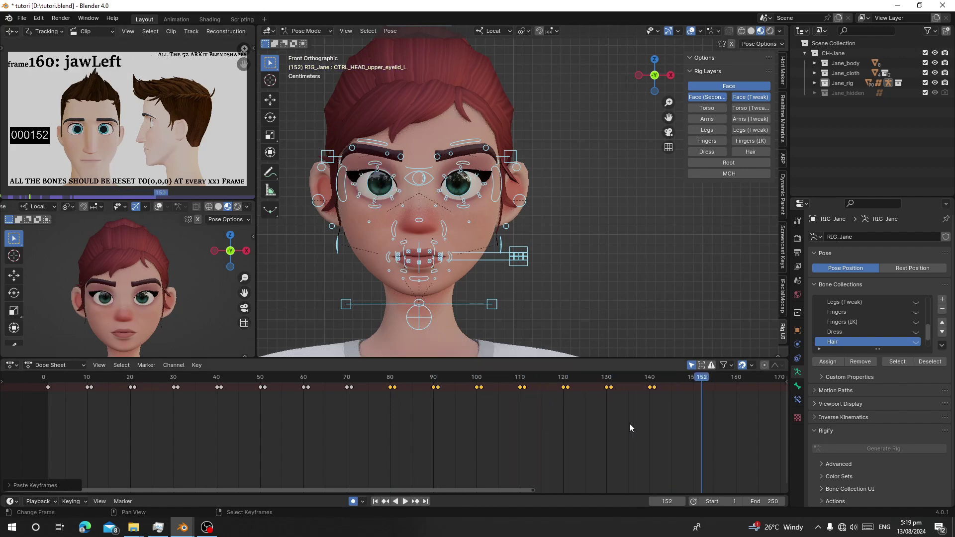
middle_drag(630, 426, 411, 407)
key(ctrl+s)
At frame 150, move the chin control forward along local Y for jawForward, keyframe all controls, and clear their location at frame 151
click(406, 402)
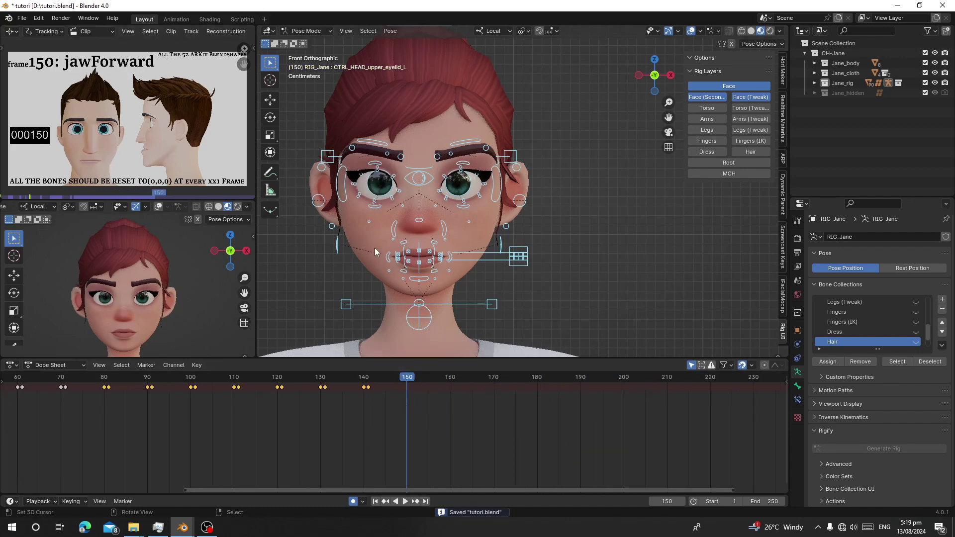
scroll(122, 135, up, 1)
scroll(121, 136, down, 1)
drag(377, 391, 394, 392)
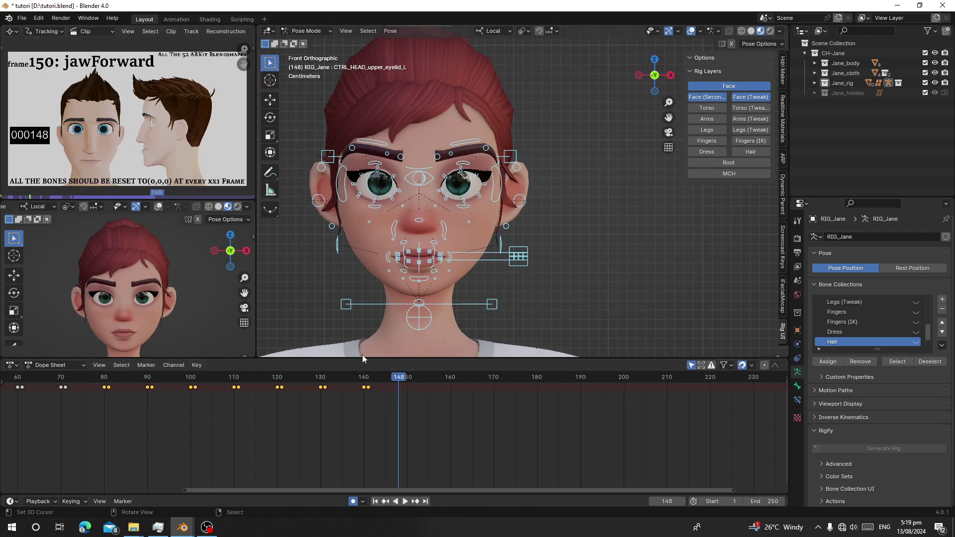
key(space)
click(366, 295)
middle_drag(366, 294, 440, 256)
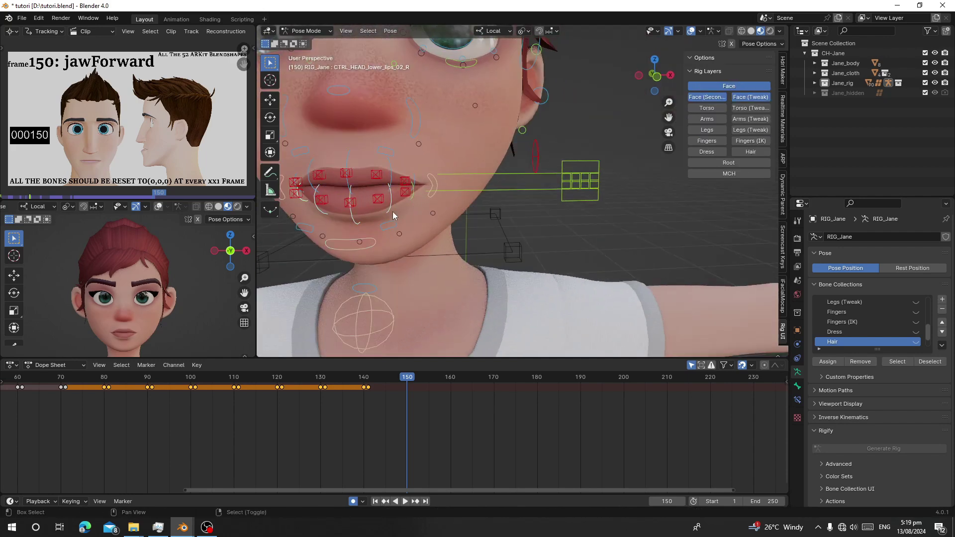
middle_drag(393, 216, 353, 252)
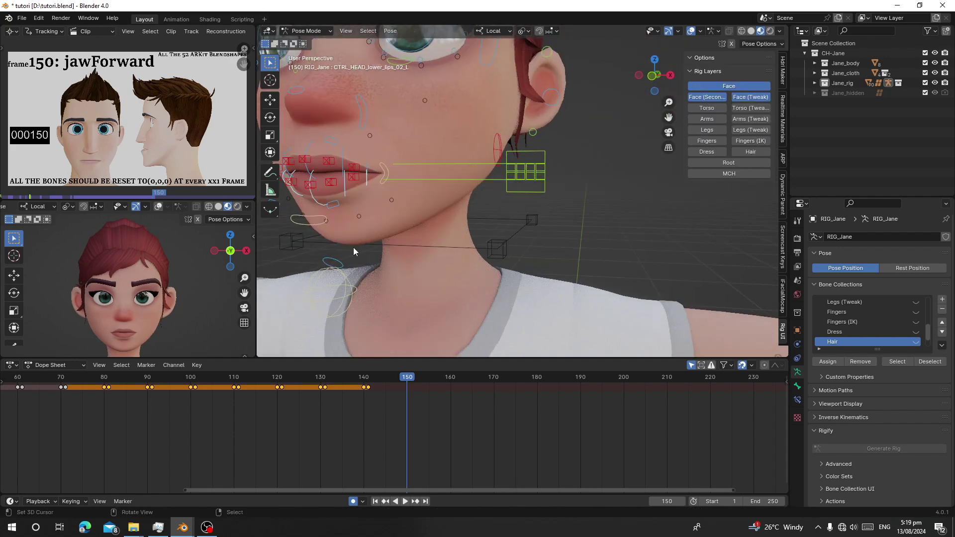
key(g)
key(y)
key(a)
key(i)
key(Right)
key(alt+g)
At frame 160, move the main jaw control along local X toward the character's left for jawLeft, keyframe all controls, and restore neutral at frame 161
click(449, 396)
key(KP_1)
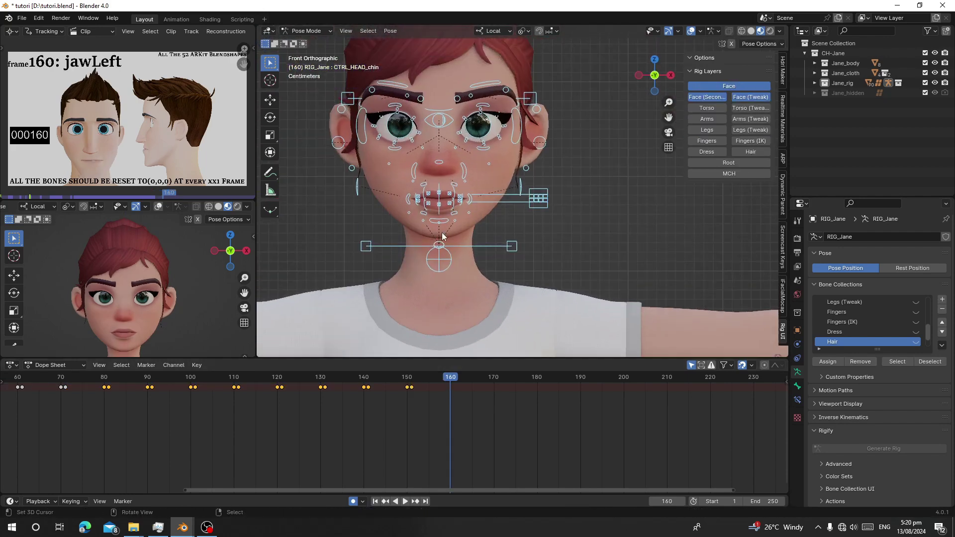
click(455, 261)
key(g)
key(x)
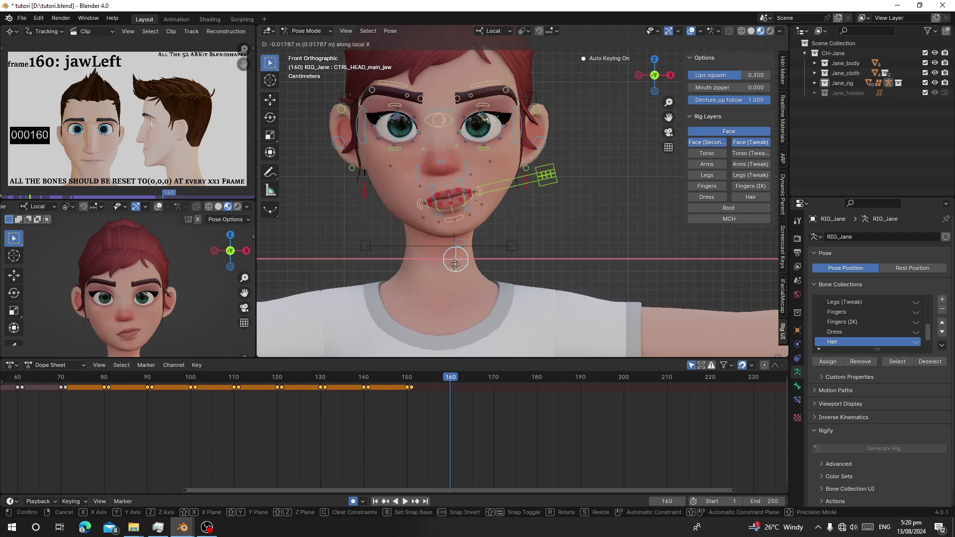
click(450, 267)
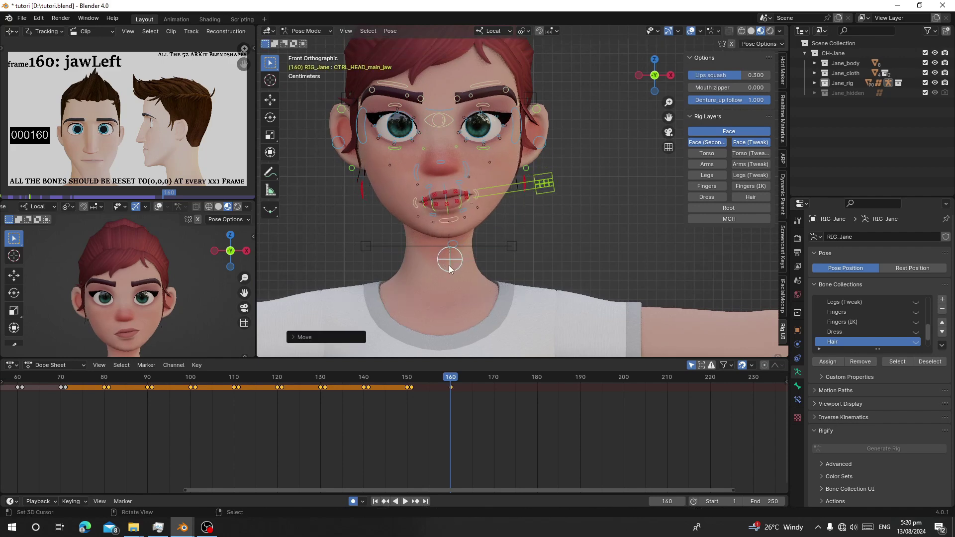
key(a)
key(i)
key(Right)
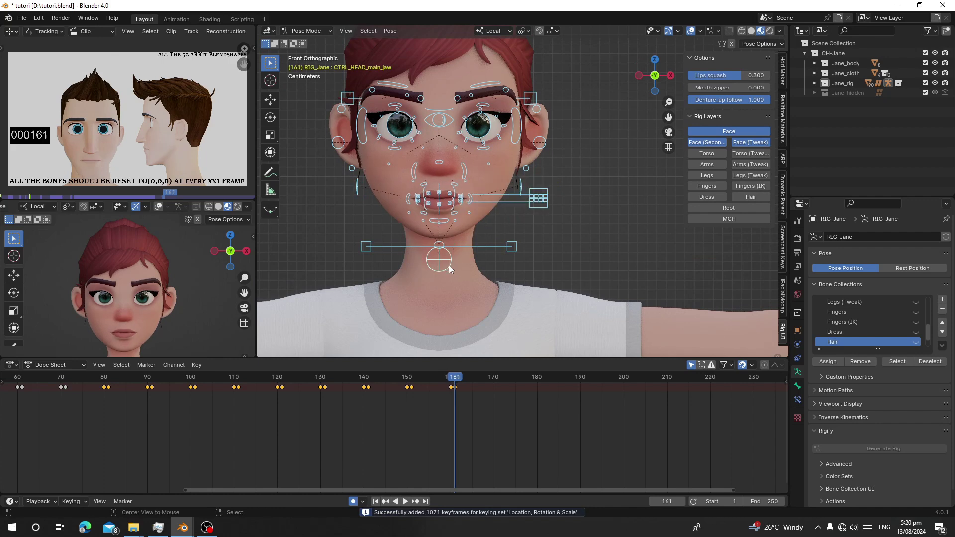
Copy the jawLeft keyframes at frames 160 and 161 and paste them flipped at frame 170 for jawRight
click(497, 399)
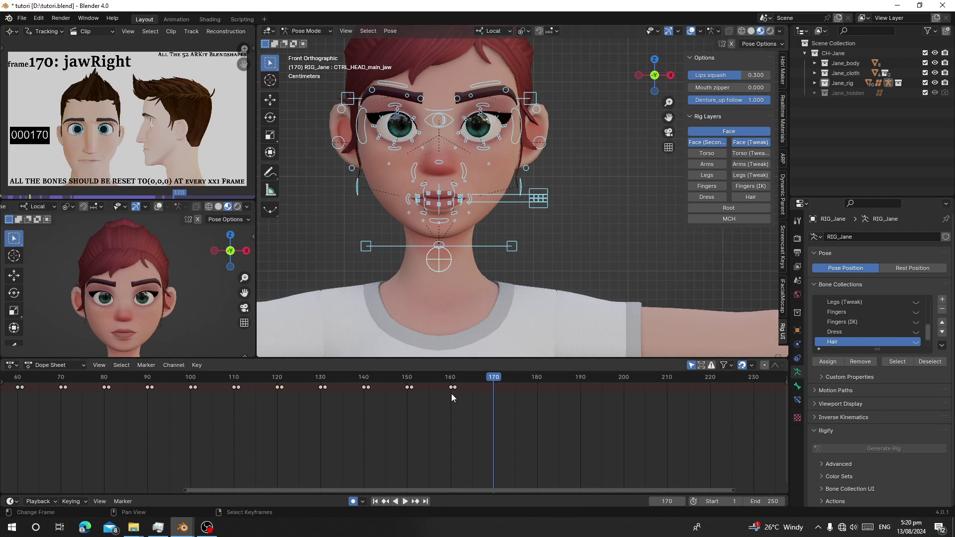
drag(436, 383, 470, 395)
click(198, 365)
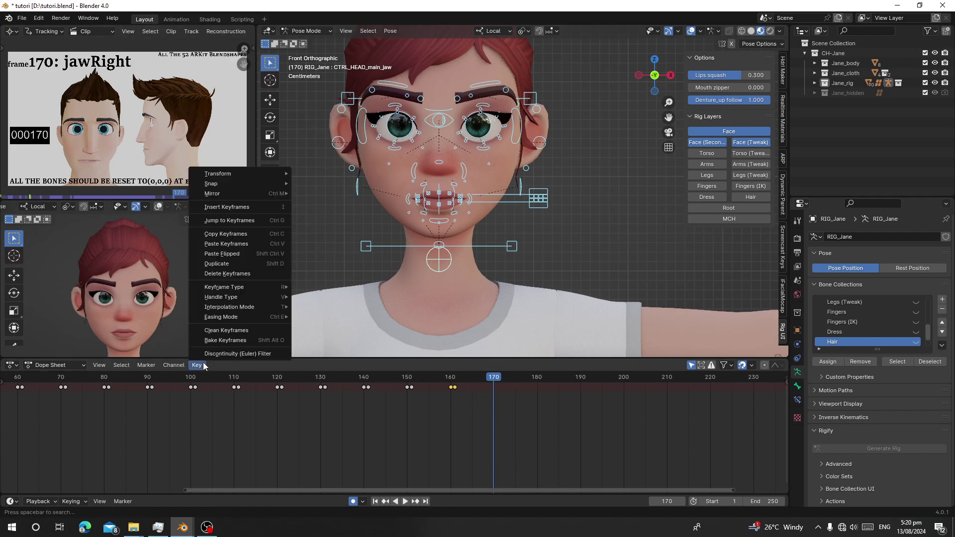
click(228, 243)
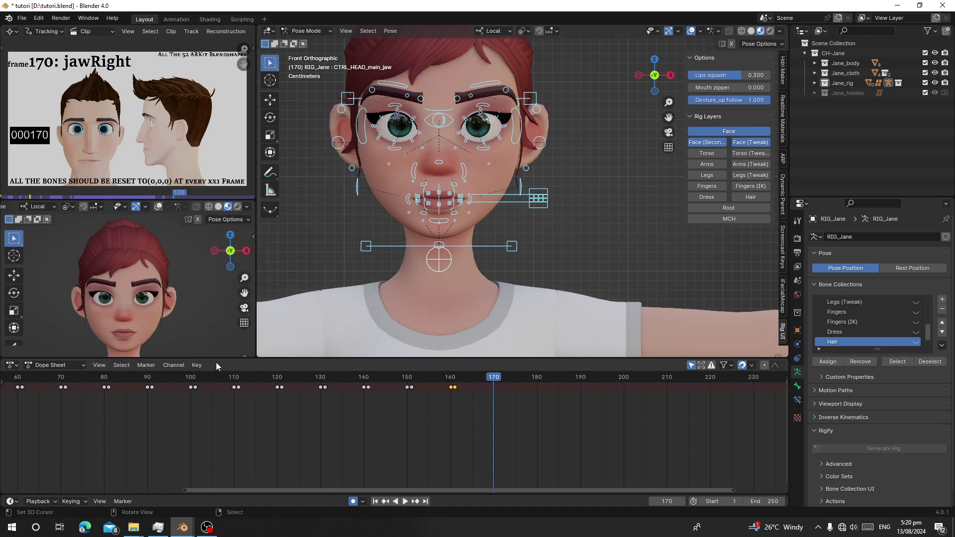
click(197, 364)
key(Return)
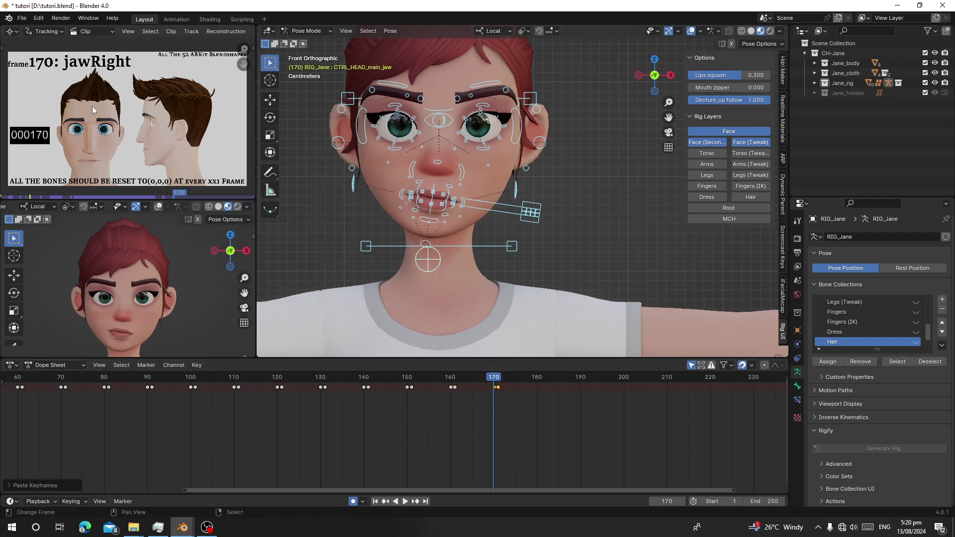
middle_drag(565, 439, 488, 437)
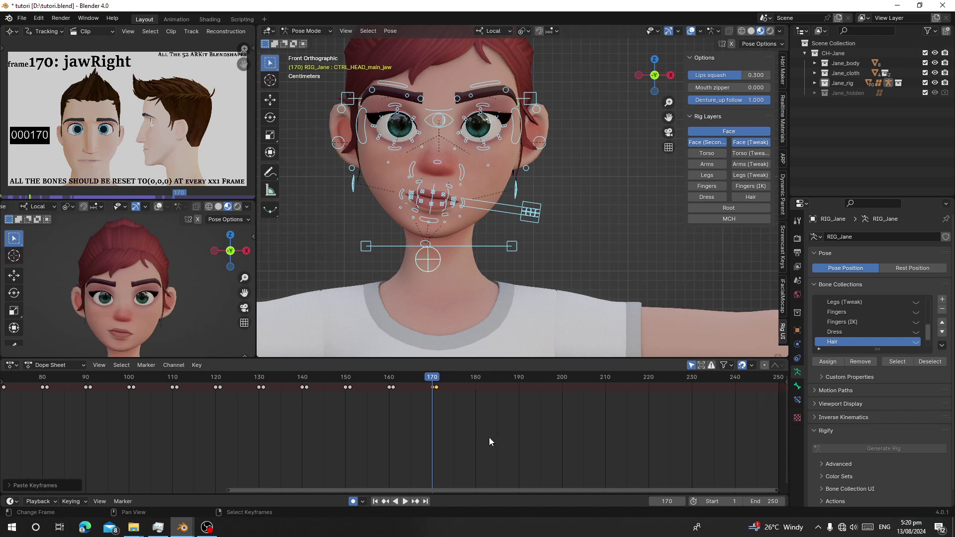
click(474, 407)
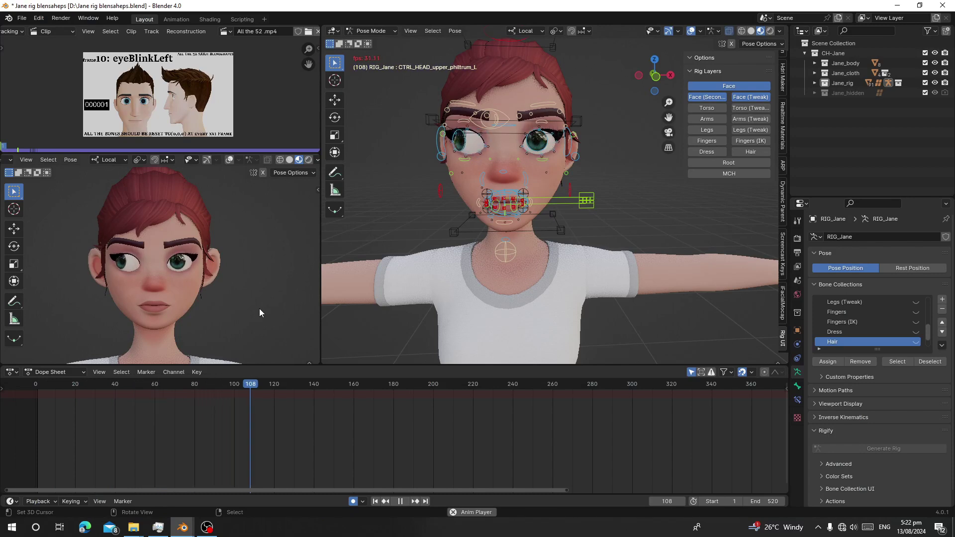
Play through the finished 520-frame facial animation against the reference video, with all face controls selected to show their keyframes
scroll(413, 440, down, 6)
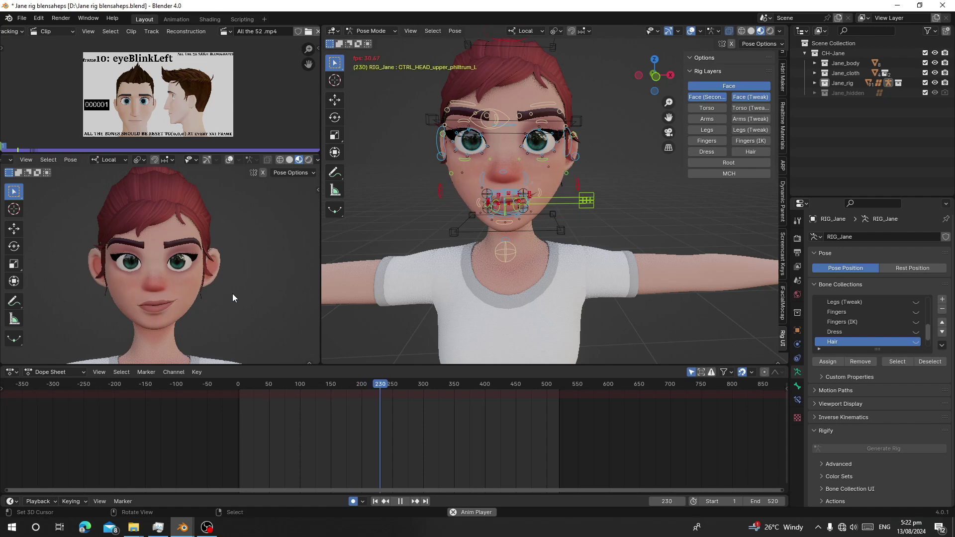
key(space)
key(a)
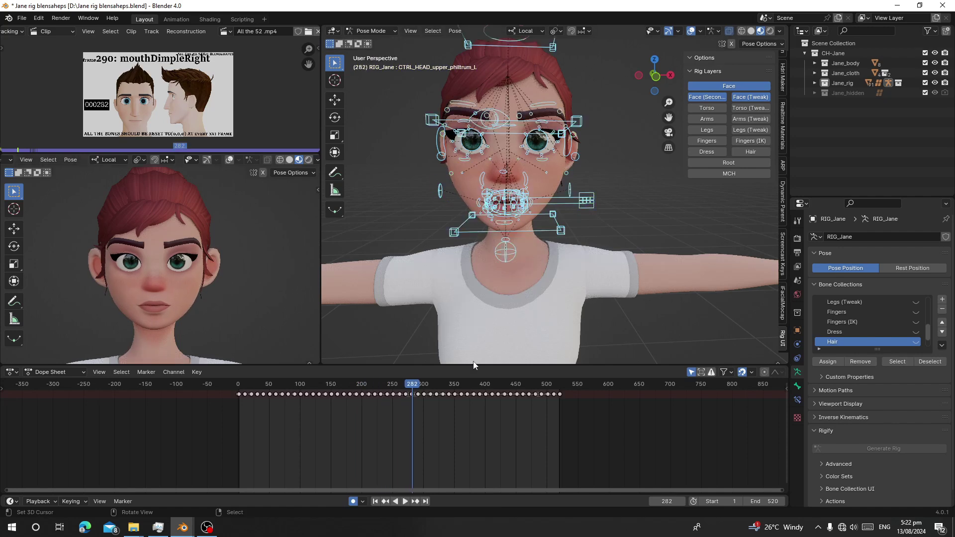
scroll(293, 444, up, 6)
middle_drag(294, 444, 434, 458)
scroll(435, 459, up, 8)
scroll(208, 410, up, 2)
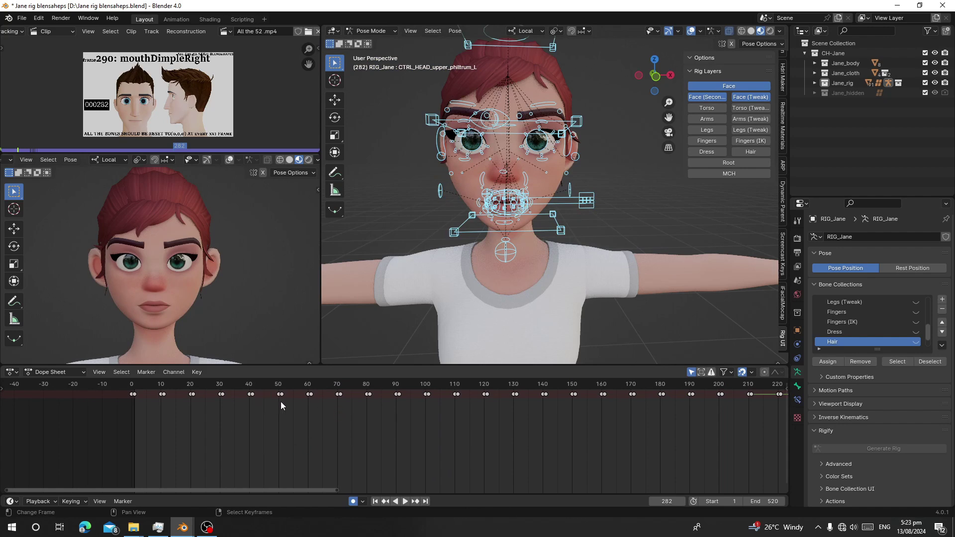
key(space)
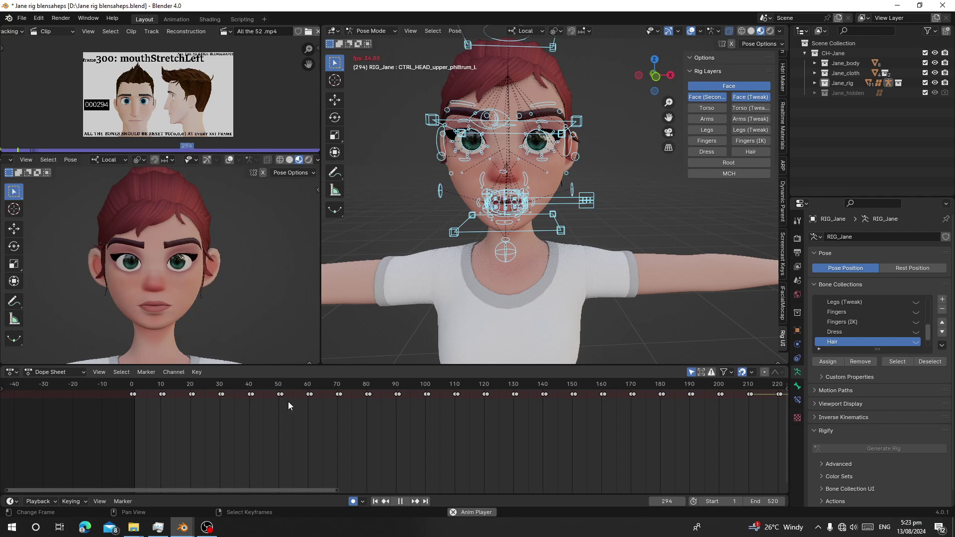
scroll(296, 403, down, 4)
scroll(418, 460, down, 3)
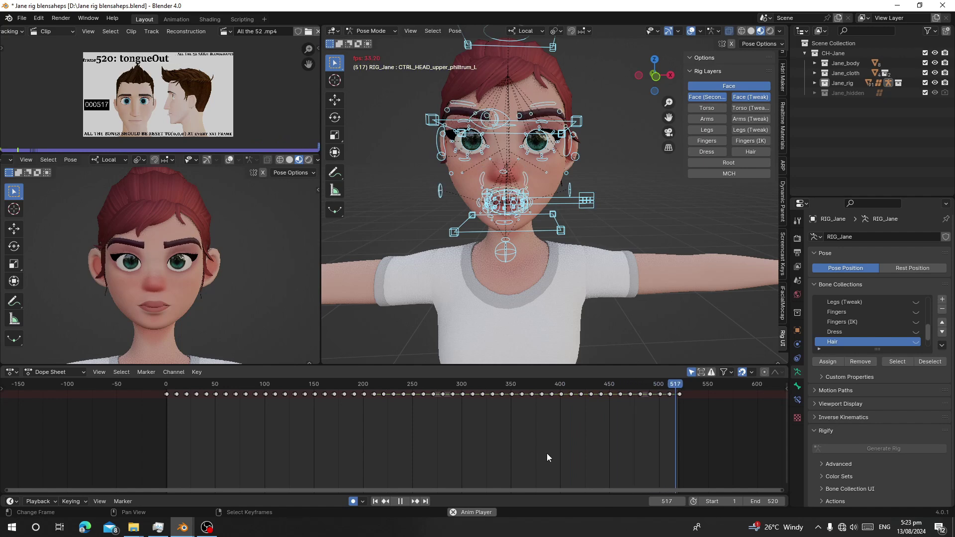
key(space)
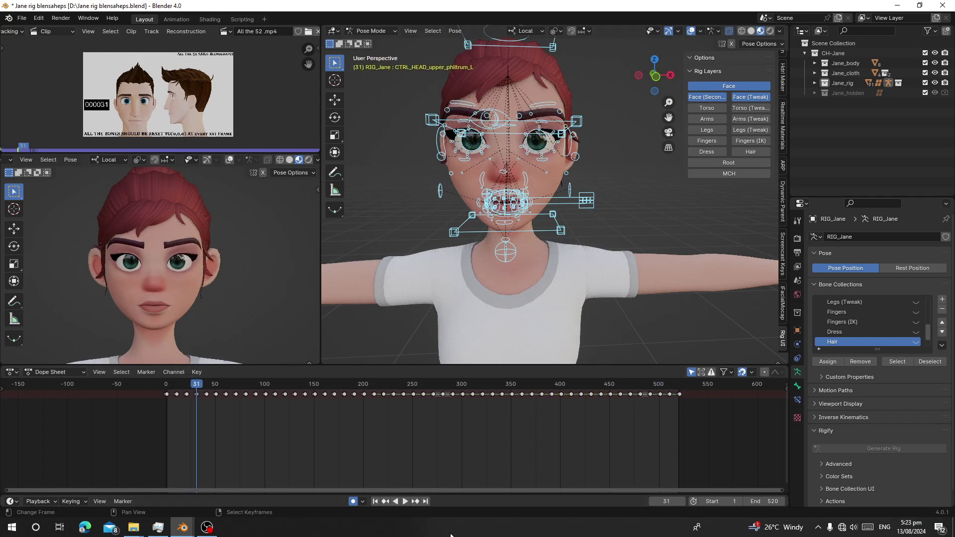
Examine the mouth up close at frame 520 for tongueOut, and replay the opening expressions with the whole head in view
click(422, 504)
scroll(178, 281, up, 4)
middle_drag(177, 282, 148, 246)
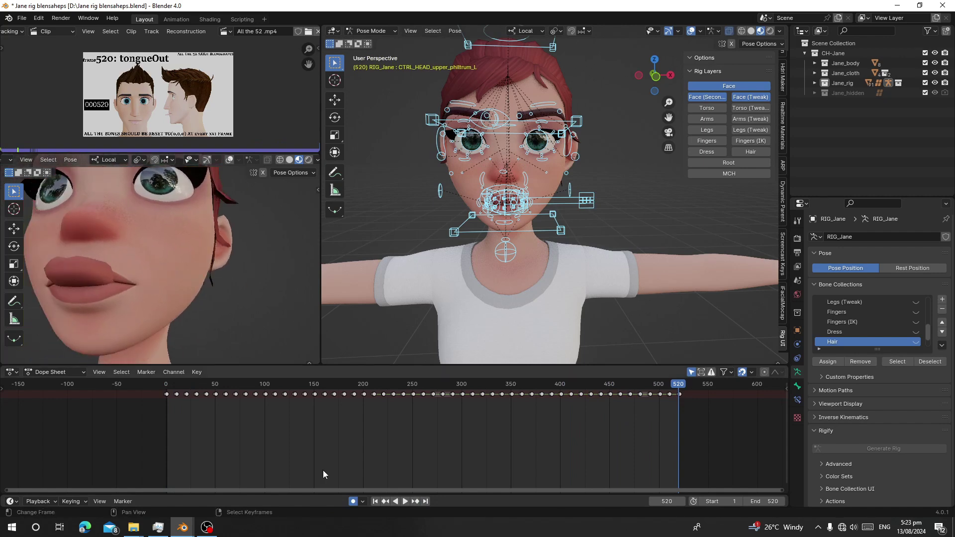
click(225, 438)
key(space)
scroll(184, 220, down, 4)
middle_drag(184, 220, 197, 232)
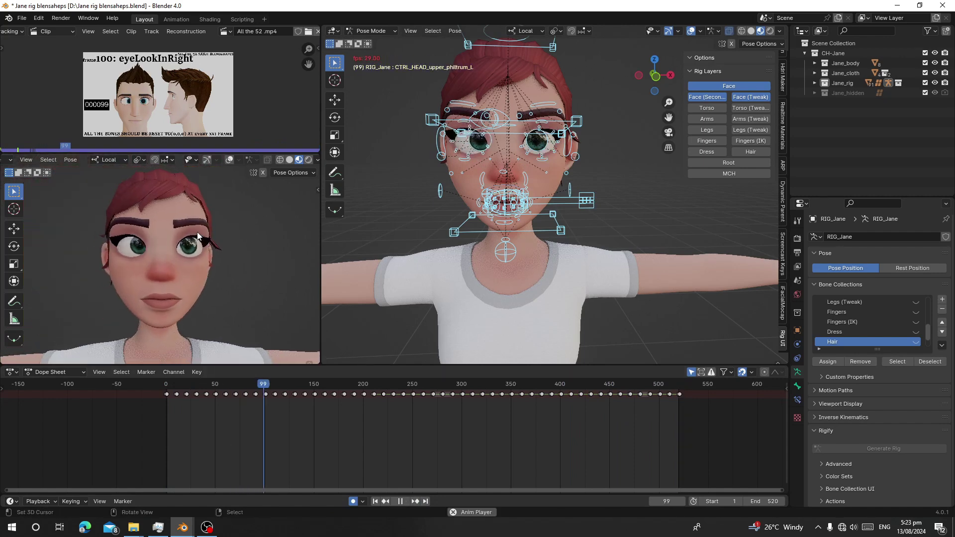
key(Escape)
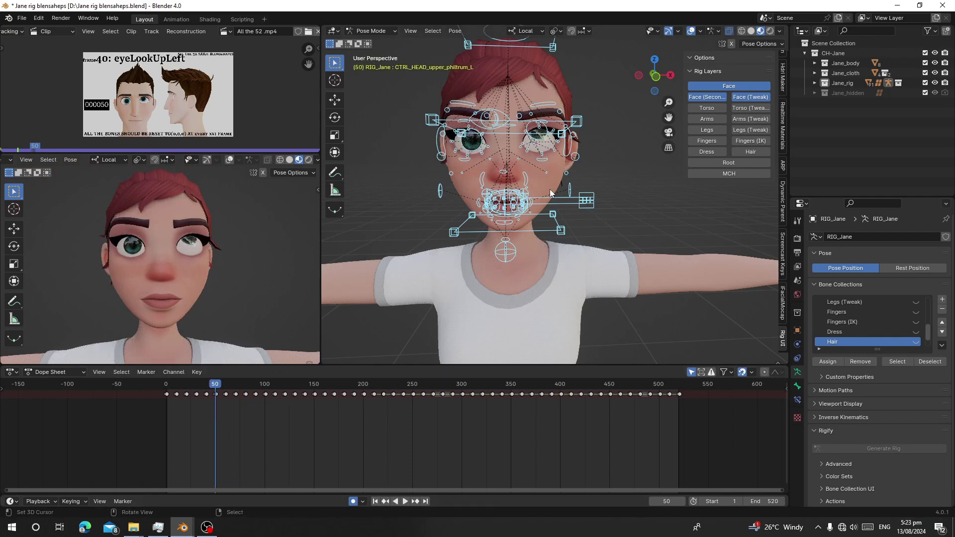
Return to frame 1 and switch the Jane rig to Object Mode
click(375, 503)
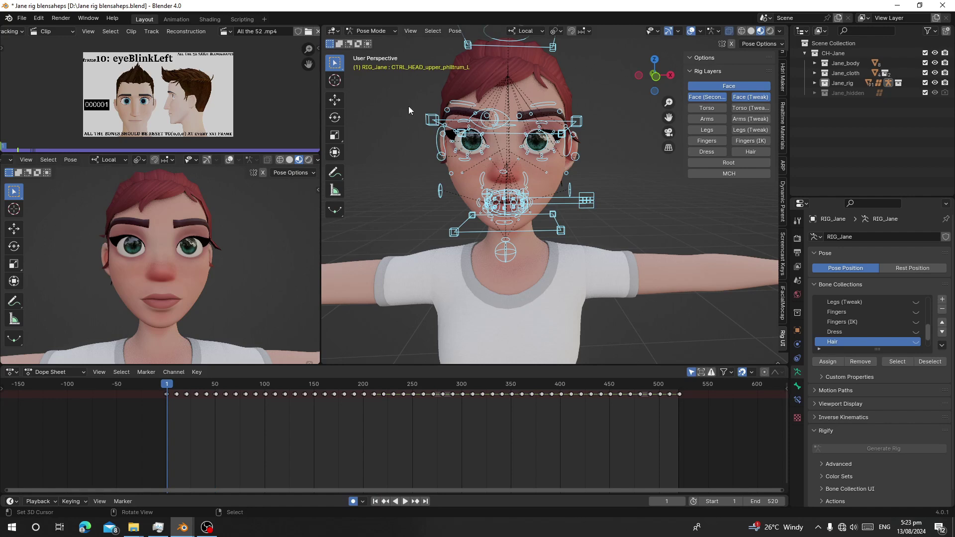
click(371, 30)
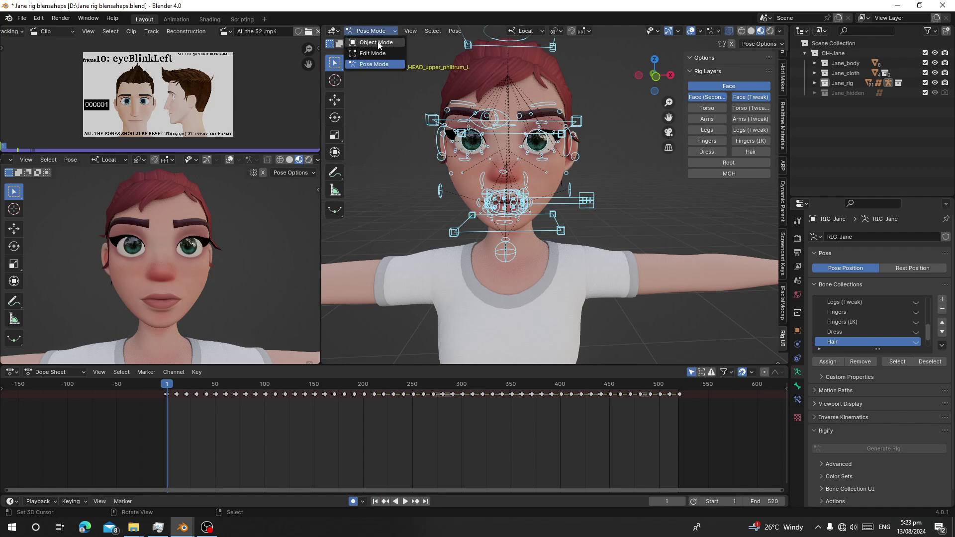
click(368, 39)
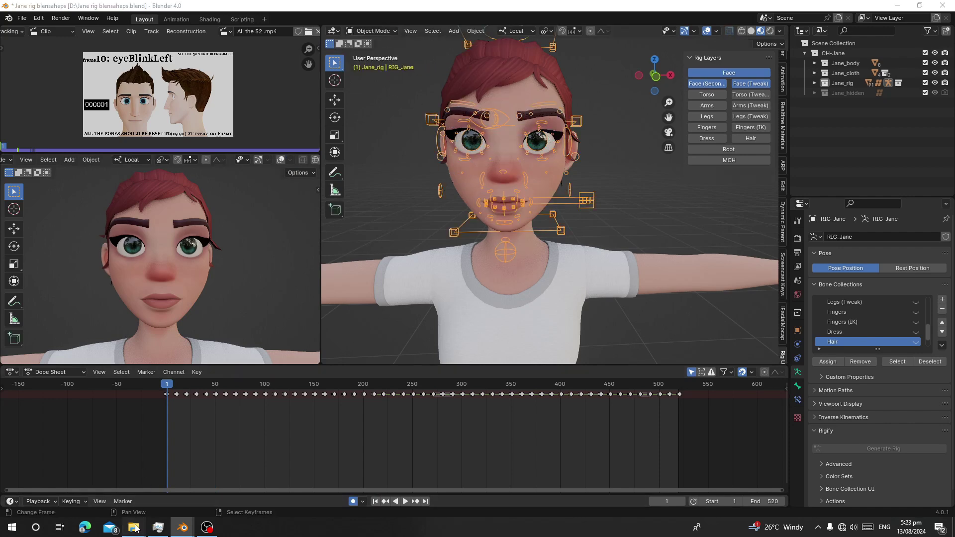
Switch to File Explorer, open the free version's extracted ShapeKeyGenV1.31 Extract First folder, and copy its address as text
mouse_move(133, 526)
click(64, 485)
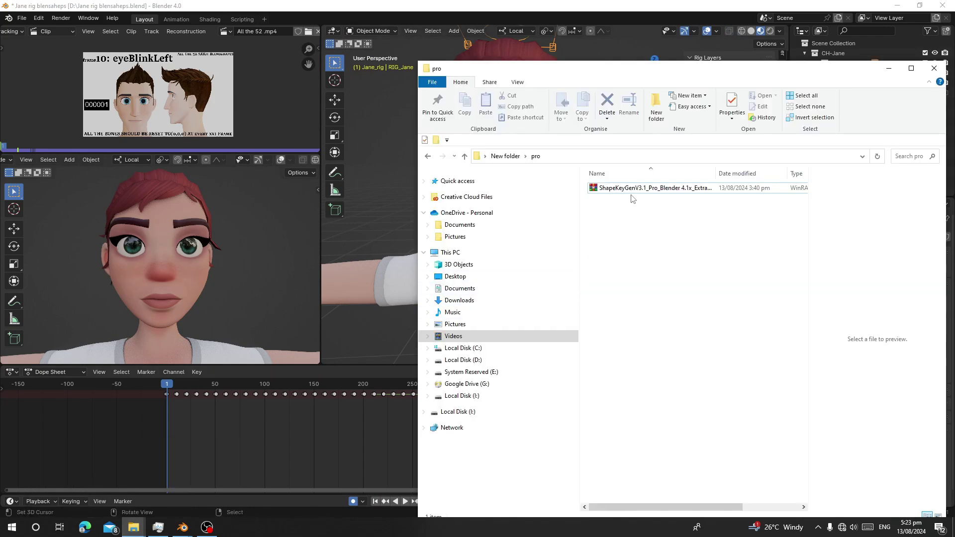
click(464, 156)
double_click(605, 198)
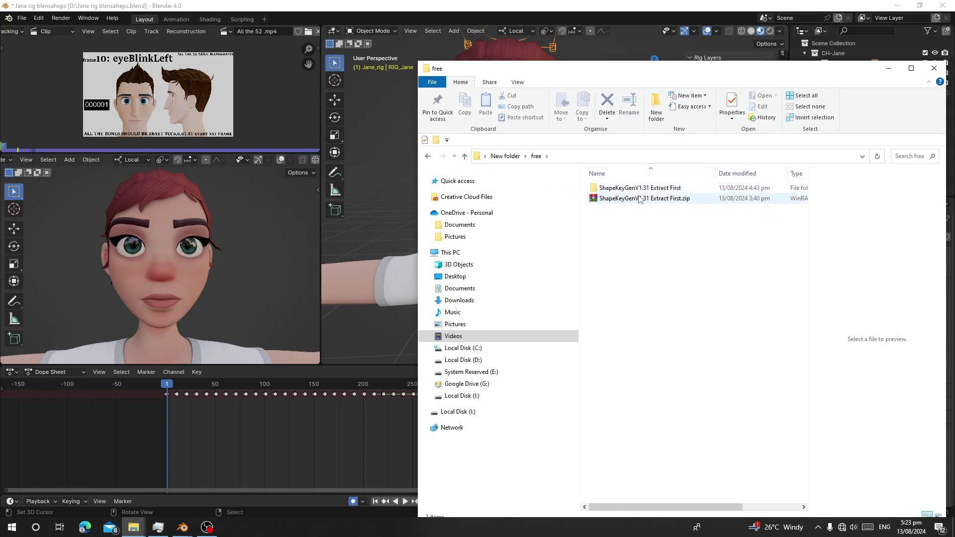
double_click(628, 188)
right_click(660, 160)
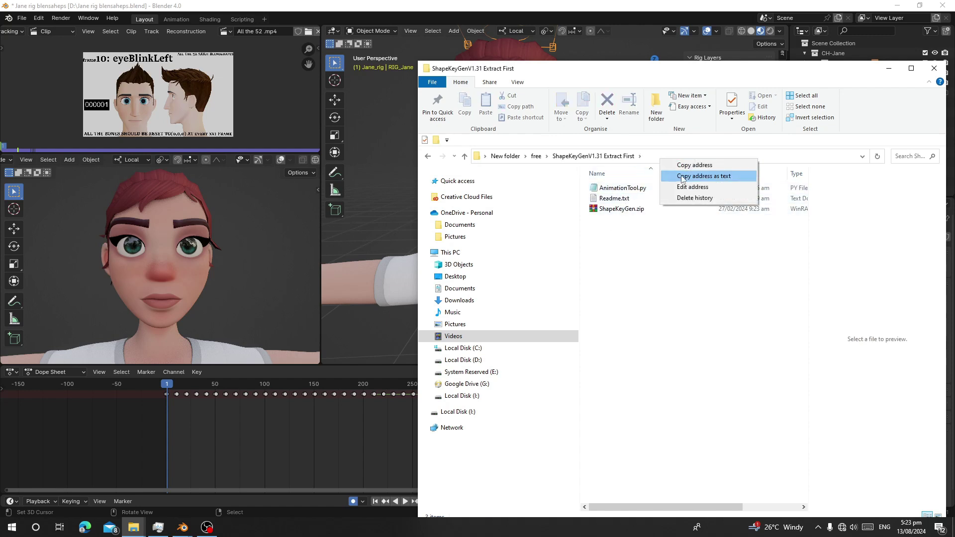
click(696, 177)
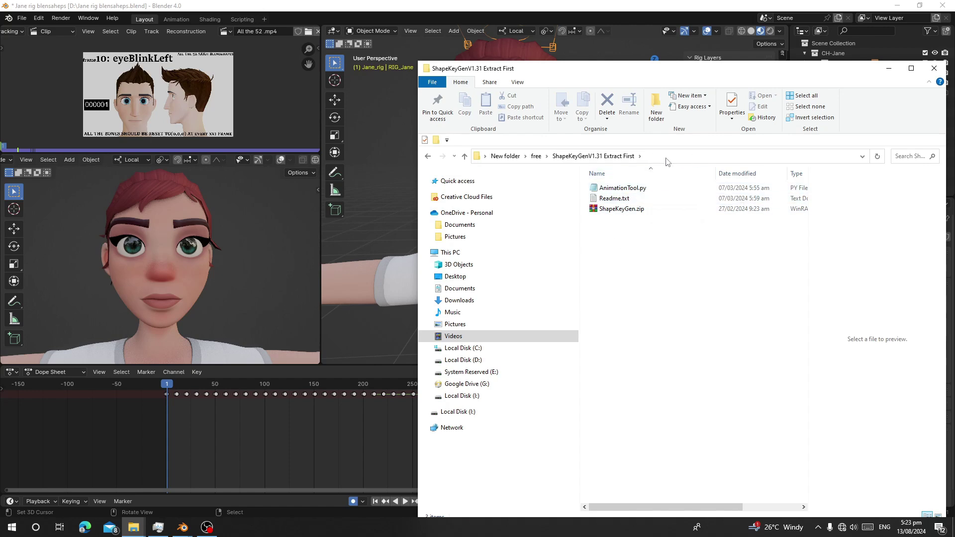
In Blender's add-on preferences, browse to the copied folder path and install ShapeKeyGen.zip
click(39, 18)
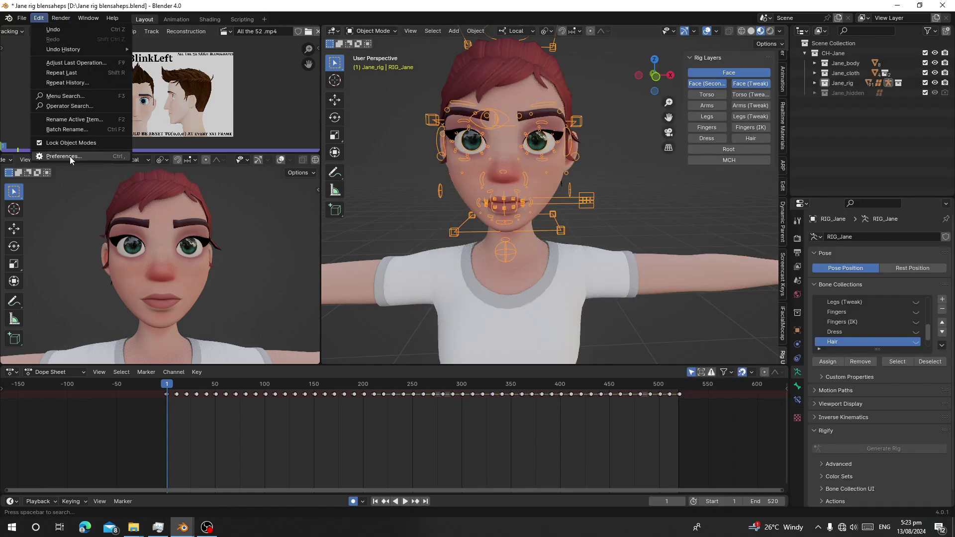
click(71, 157)
click(251, 45)
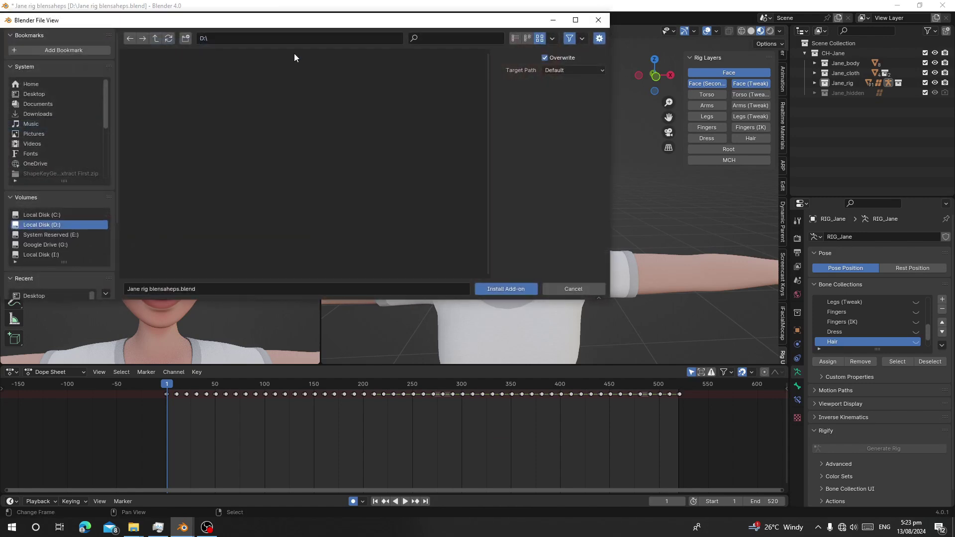
click(355, 33)
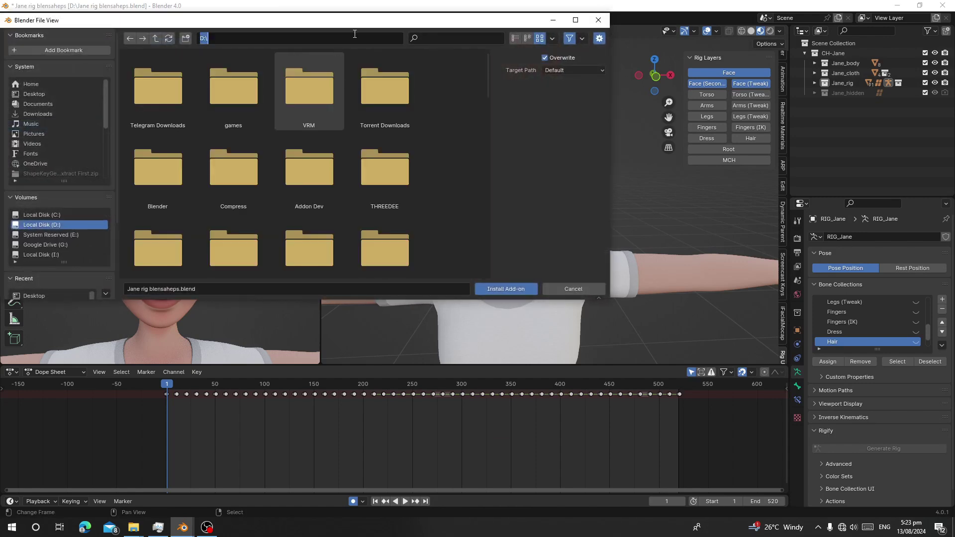
key(ctrl+v)
key(Return)
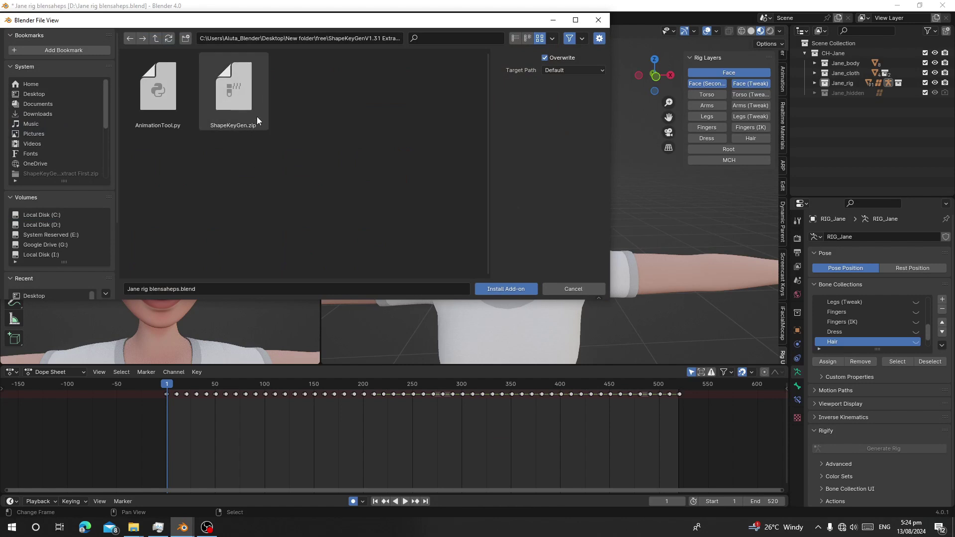
double_click(241, 104)
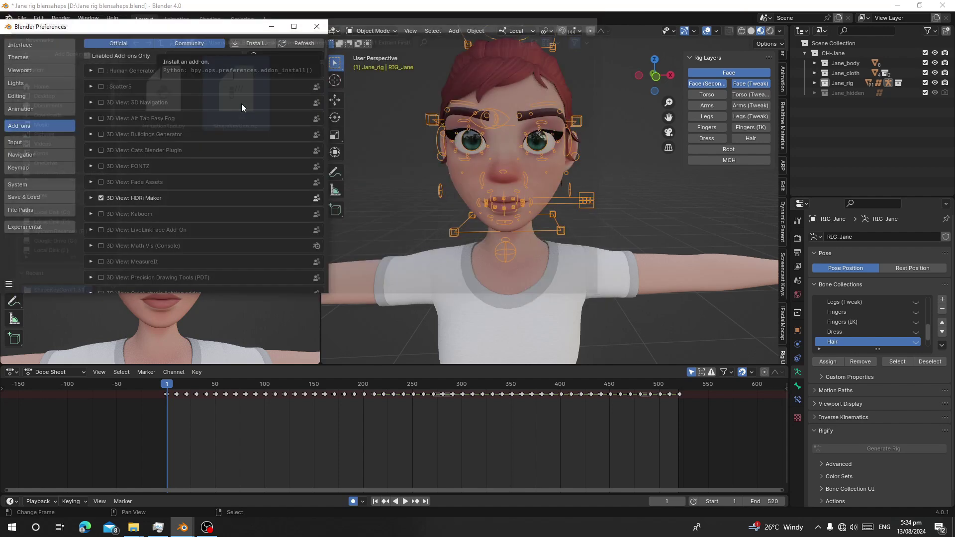
Install AnimationTool.py from the same folder, enable the installed add-on, and close the preferences
click(242, 44)
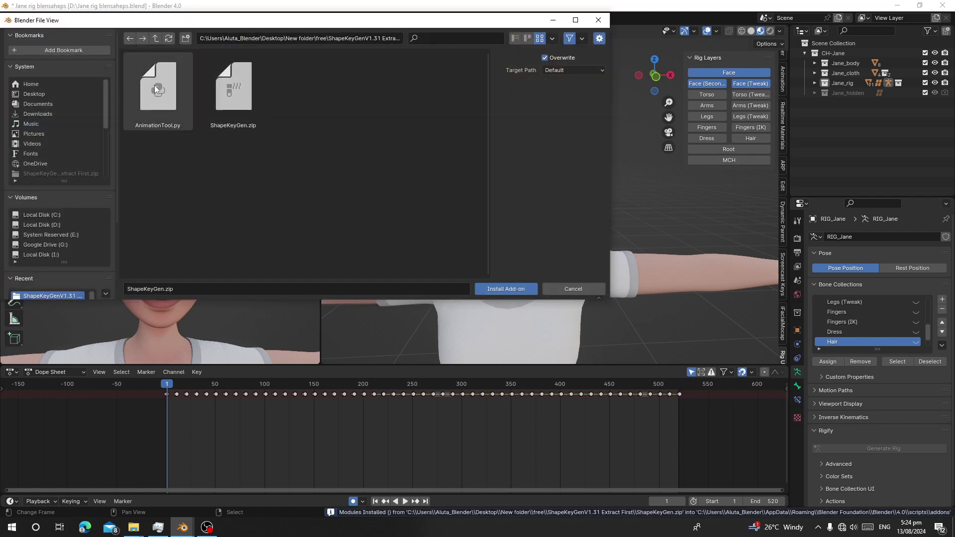
double_click(150, 97)
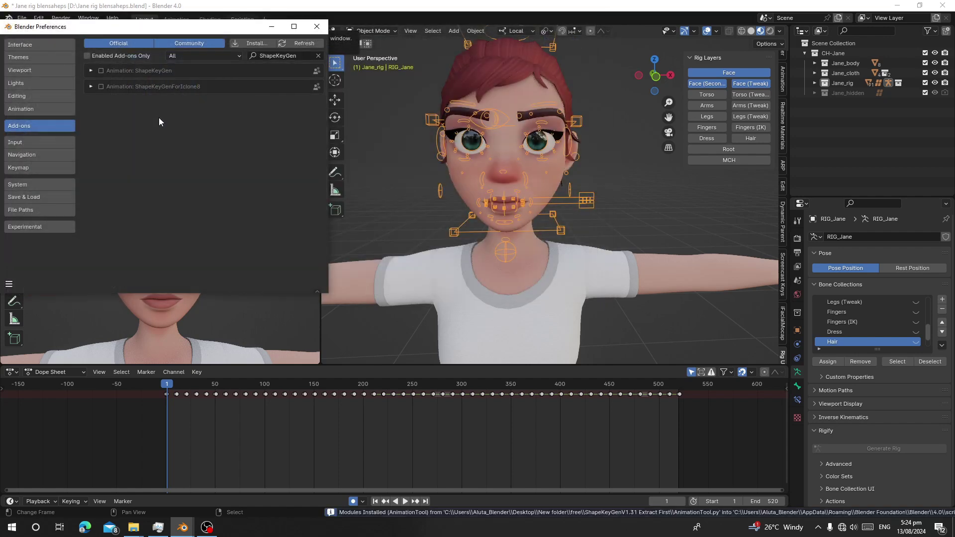
click(101, 72)
click(317, 26)
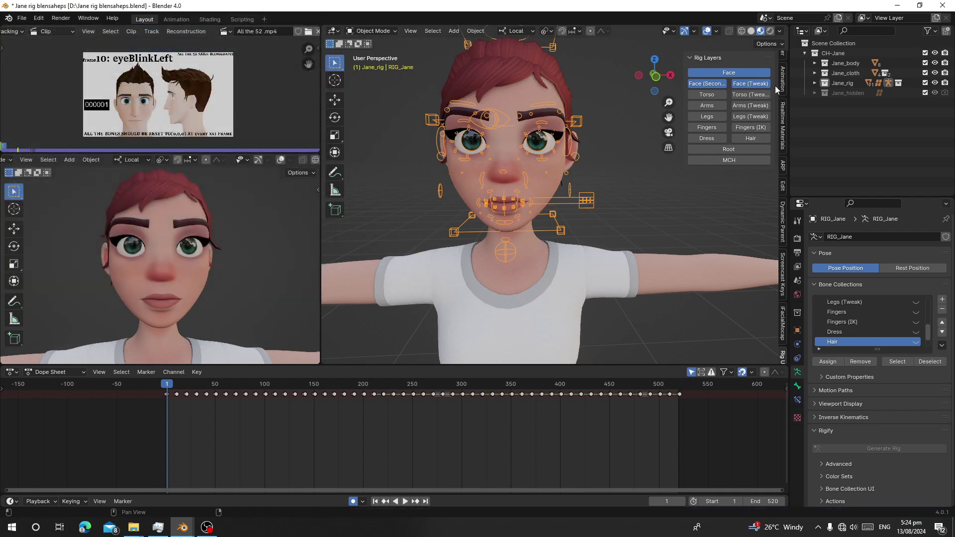
Show the Animation Tools options with Global Transform collapsed, and examine the rig's eye pose at frame 33
click(784, 87)
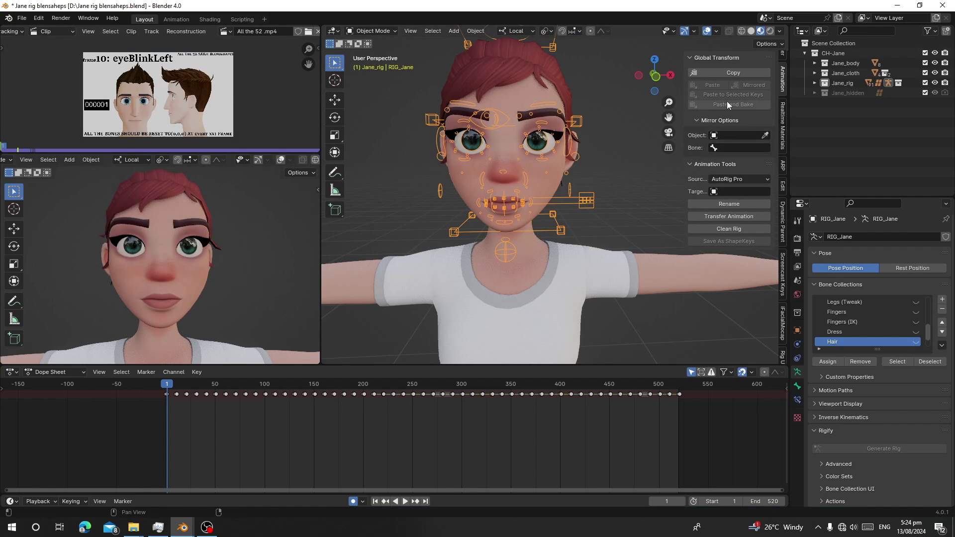
click(695, 60)
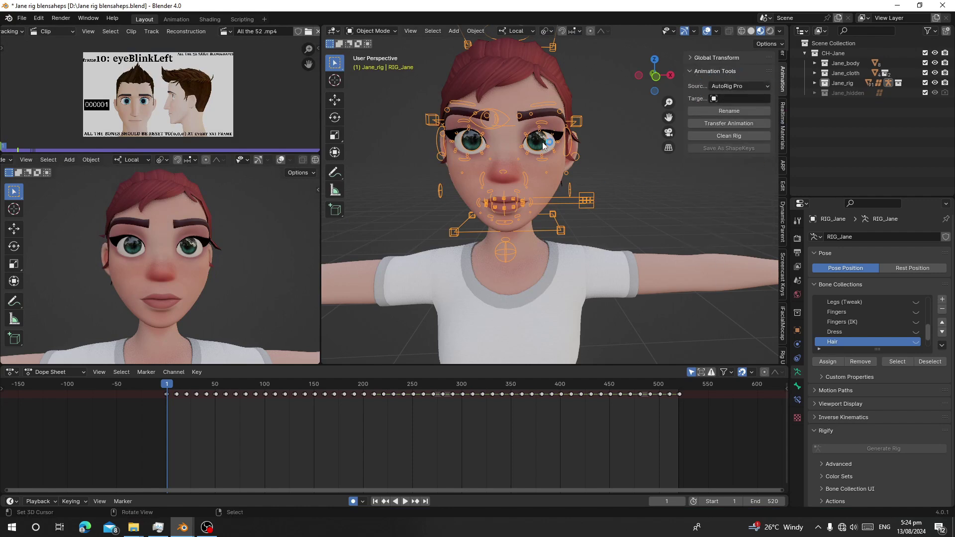
middle_drag(499, 261, 559, 271)
scroll(559, 271, up, 3)
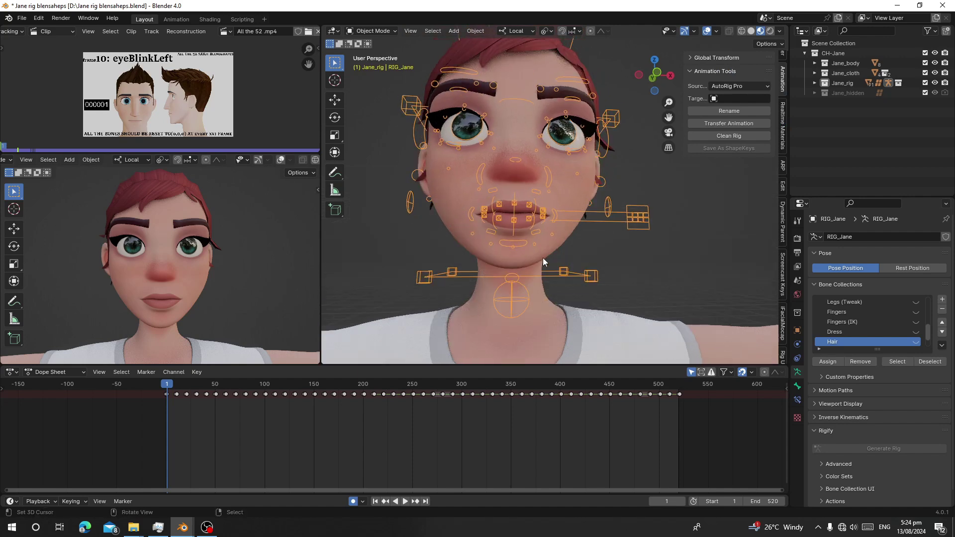
drag(174, 404, 198, 407)
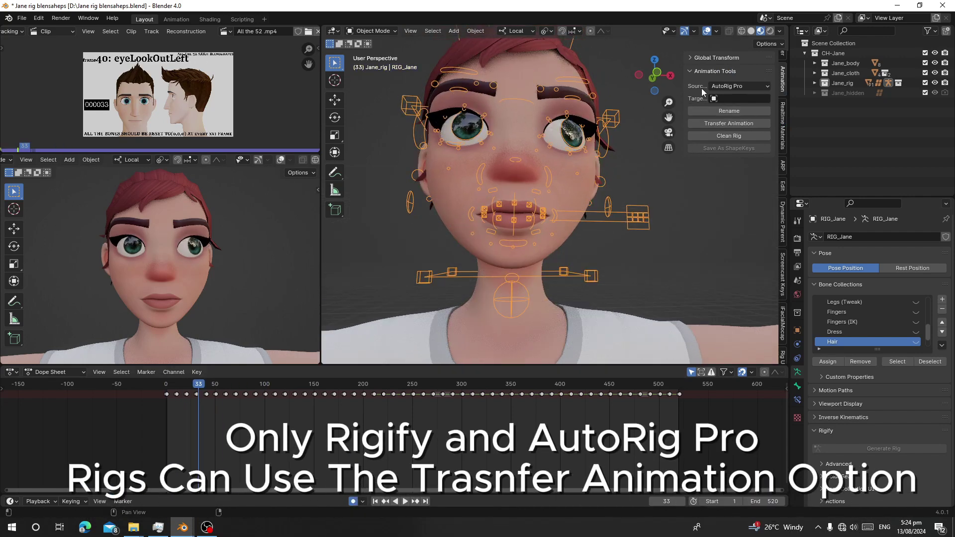
click(727, 123)
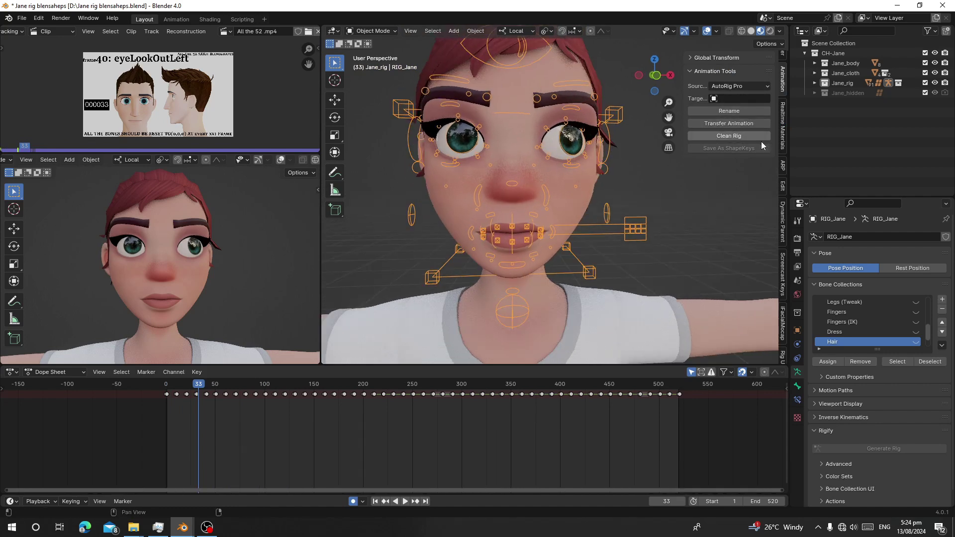
Return to the first frame and move to frame 10, the eyeBlinkLeft pose
click(375, 502)
middle_drag(234, 467, 432, 455)
scroll(432, 455, up, 8)
scroll(431, 455, up, 4)
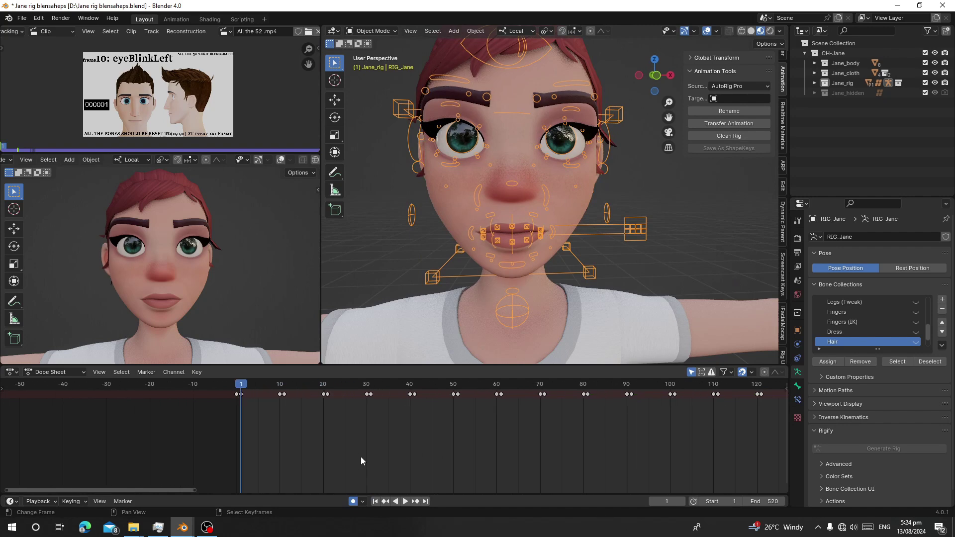
mouse_move(211, 284)
shift+middle_down()
mouse_move(227, 312)
mouse_move(227, 286)
shift+middle_up()
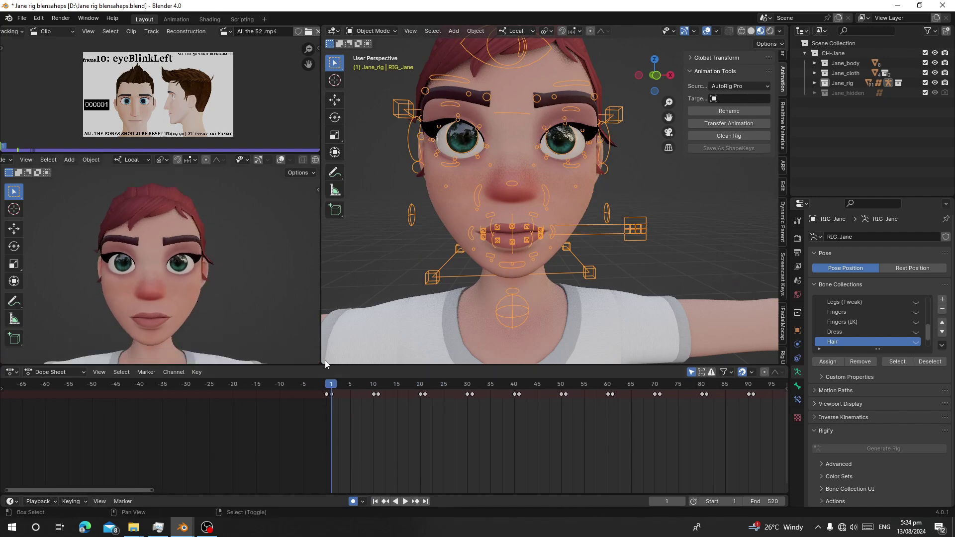
click(372, 398)
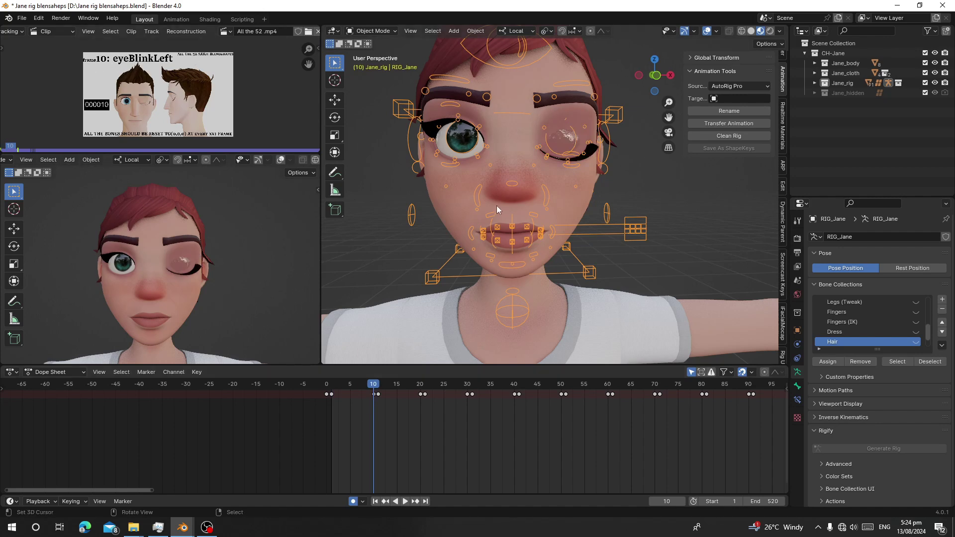
Try to save the body mesh's frame 10 pose as the eyeBlinkLeft shape key
click(553, 223)
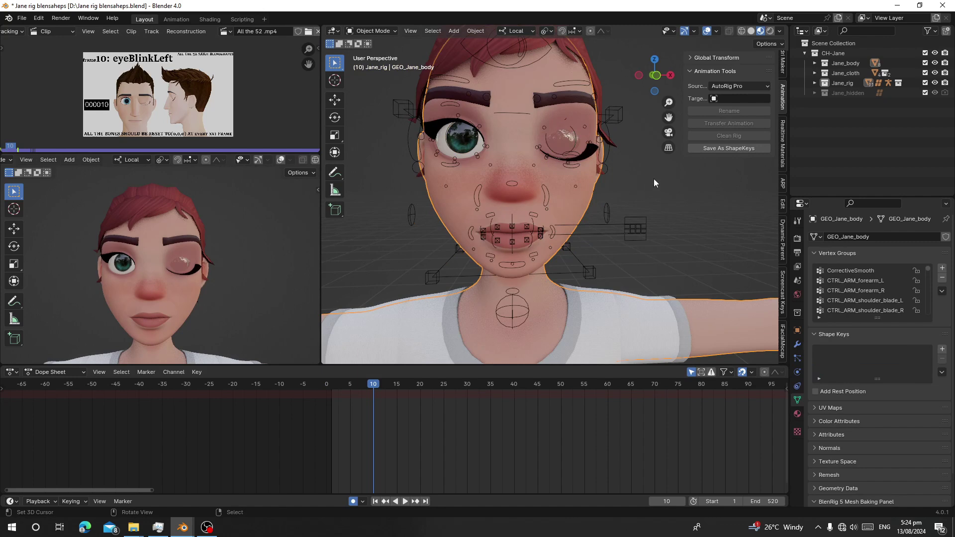
click(706, 148)
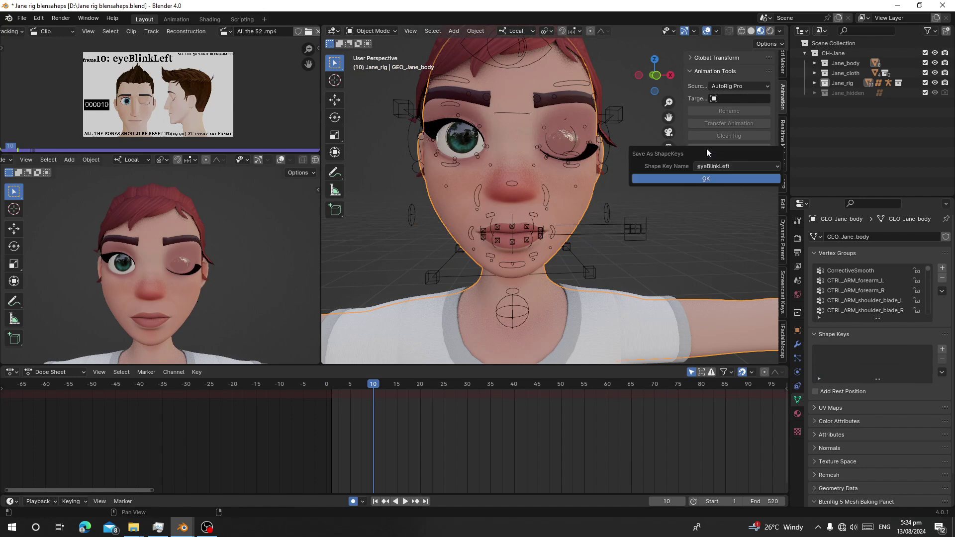
click(660, 179)
Set Jane's rig as the Animation Tools target and run Rename on it
click(635, 233)
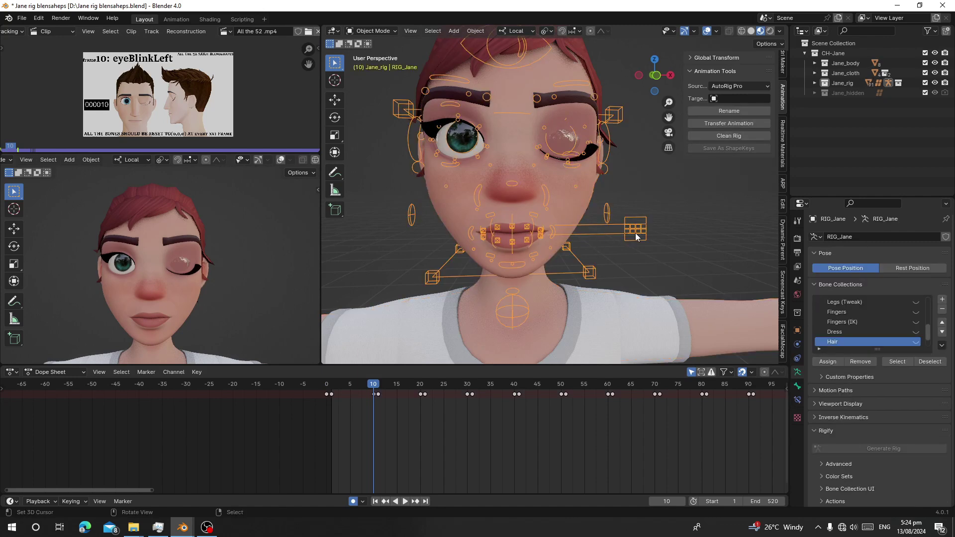
click(731, 98)
click(714, 113)
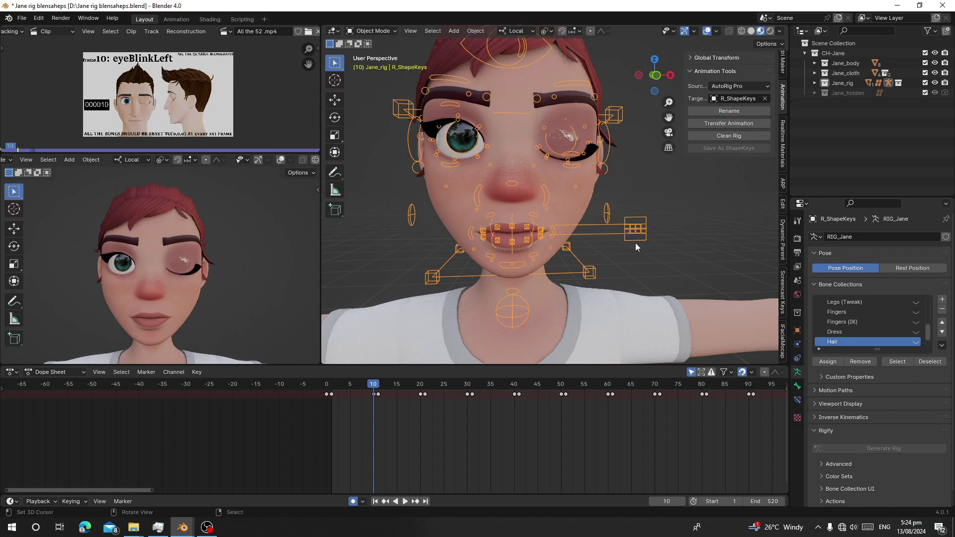
Save the body mesh's current pose at frame 10 as the eyeBlinkLeft shape key
click(586, 213)
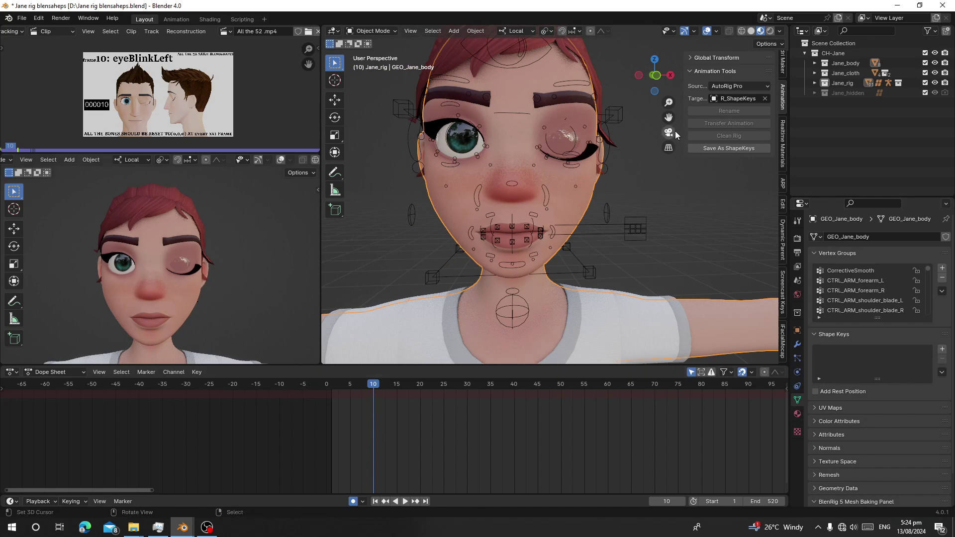
click(706, 150)
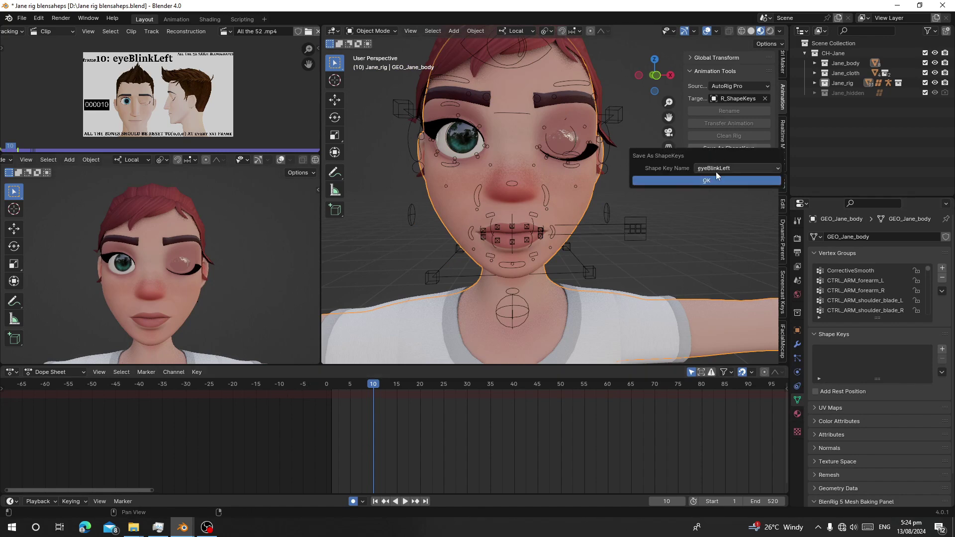
click(715, 169)
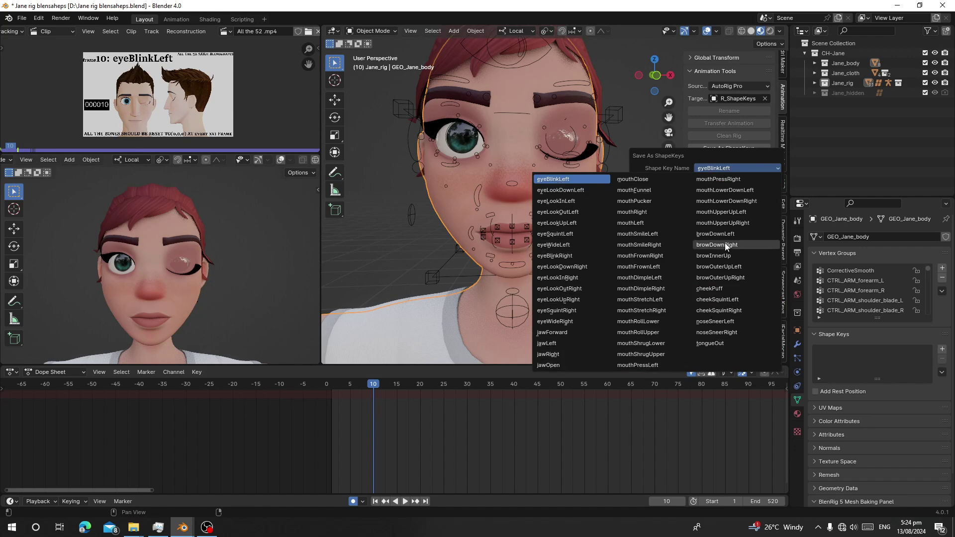
click(591, 180)
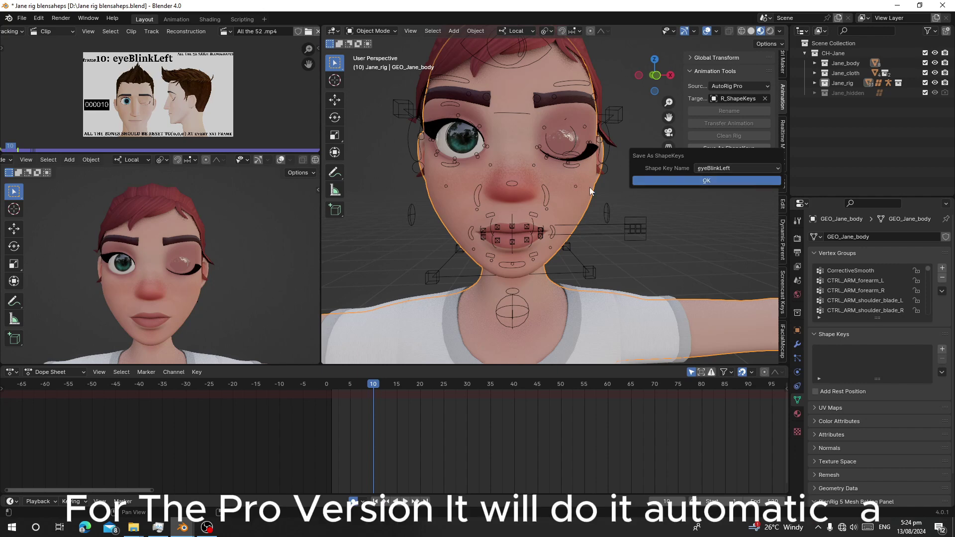
click(679, 181)
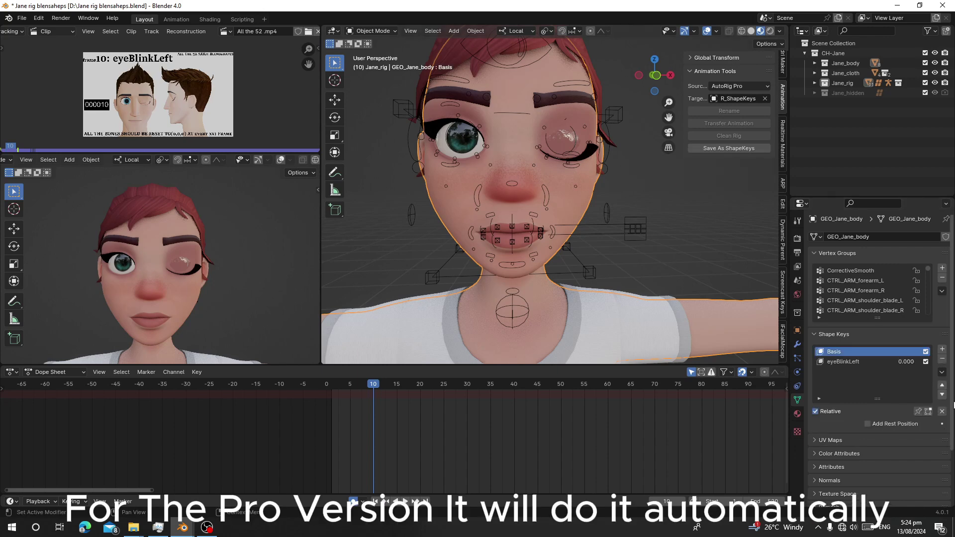
Go to frame 20 and save the body mesh's pose as the eyeLookDownLeft shape key
click(420, 399)
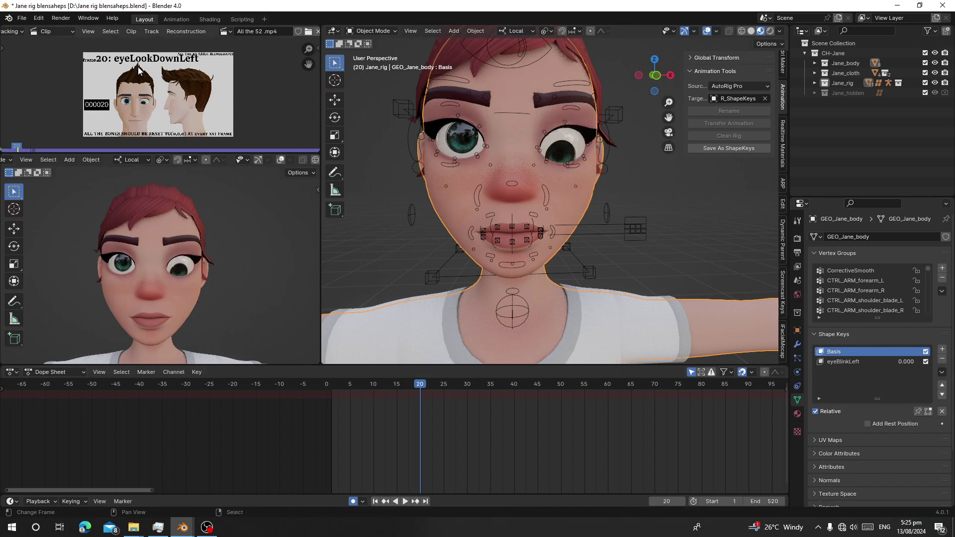
click(707, 147)
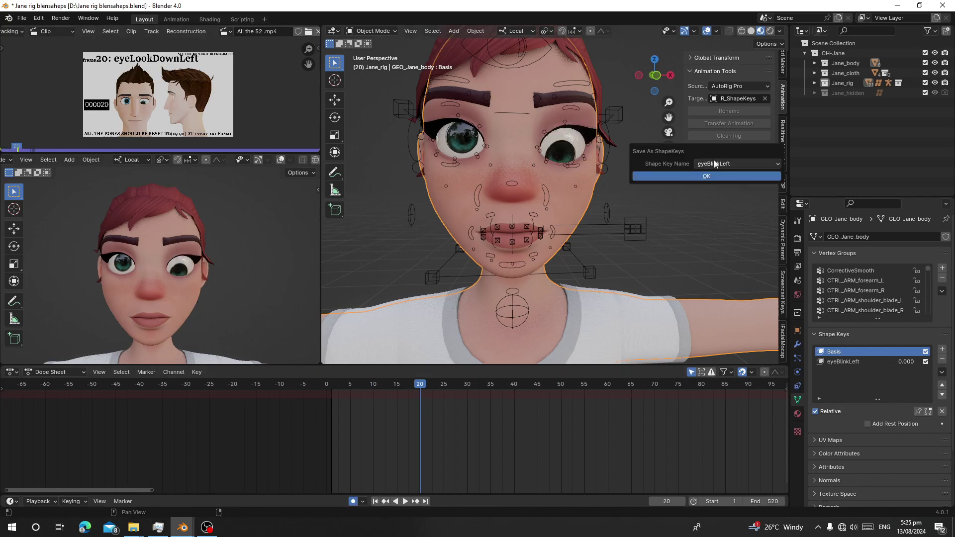
click(716, 165)
click(553, 188)
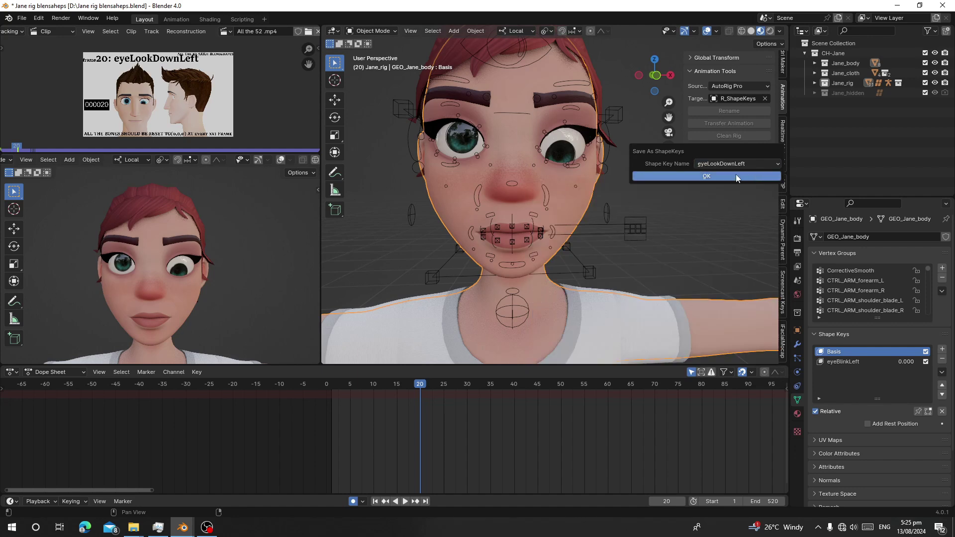
click(735, 174)
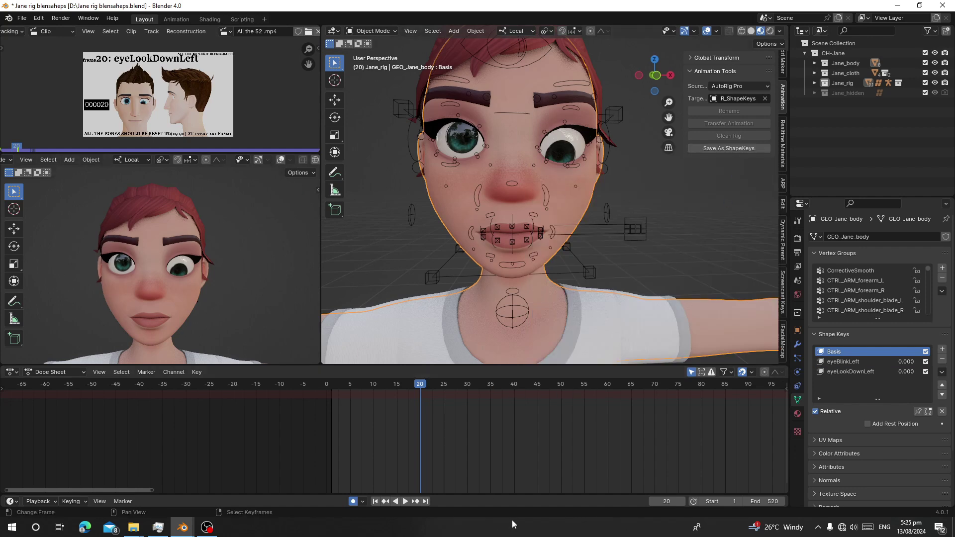
Go to frame 30 and save the body mesh's pose as the eyeLookInLeft shape key
middle_drag(472, 450, 413, 408)
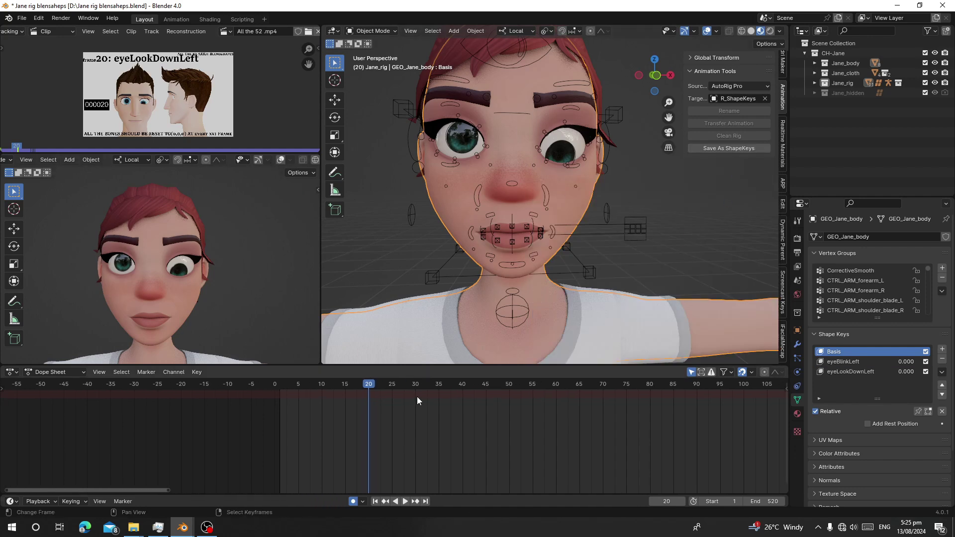
click(415, 406)
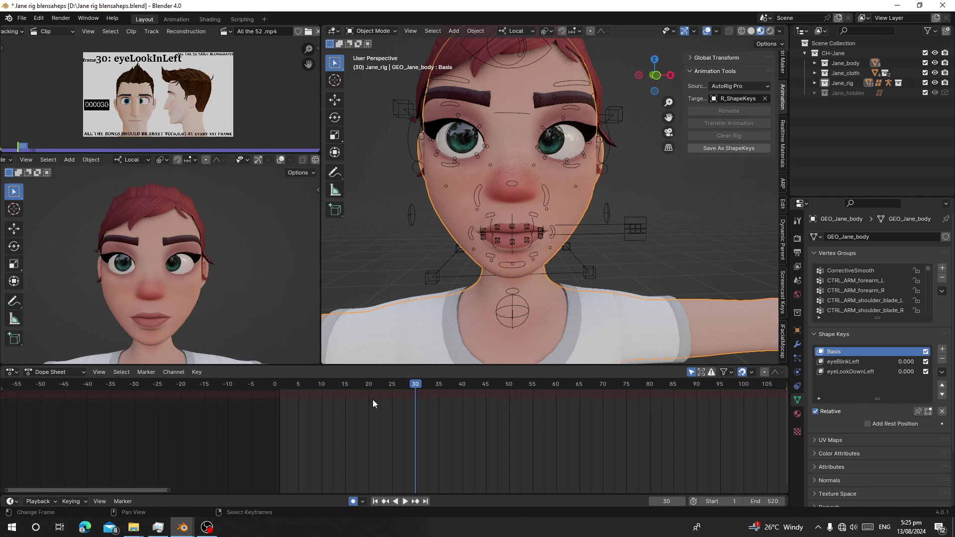
click(728, 148)
click(736, 167)
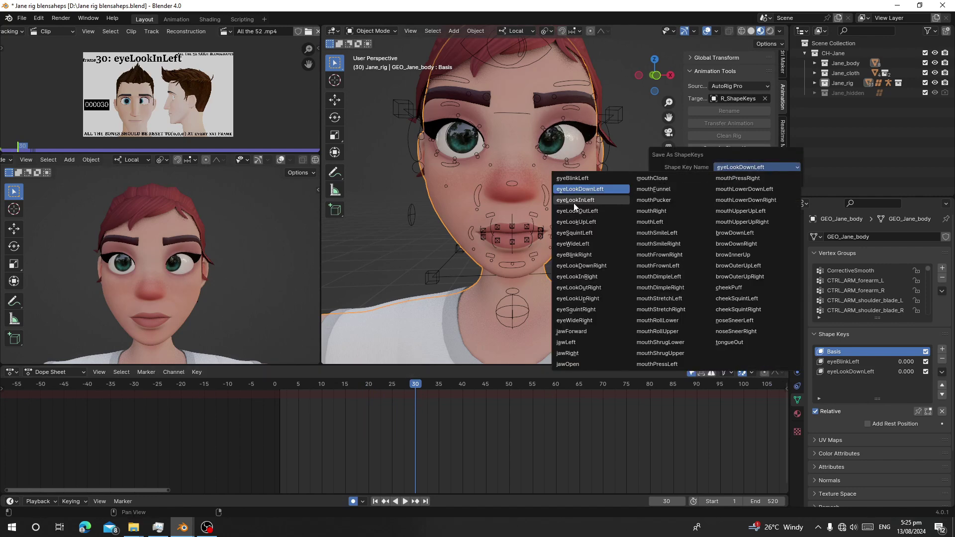
click(573, 203)
click(694, 179)
At frame 40, save the body mesh's pose as the eyeLookOutLeft shape key
click(694, 148)
click(703, 167)
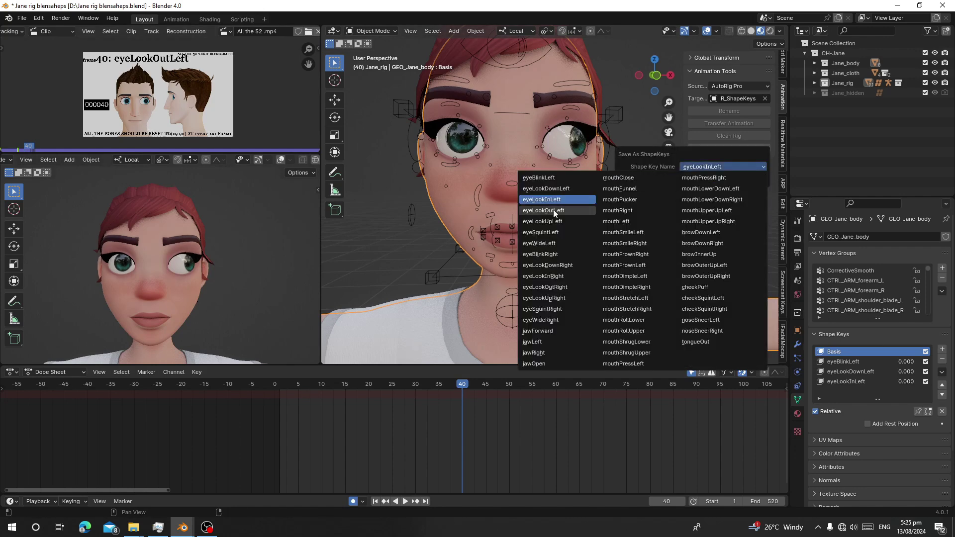
click(553, 210)
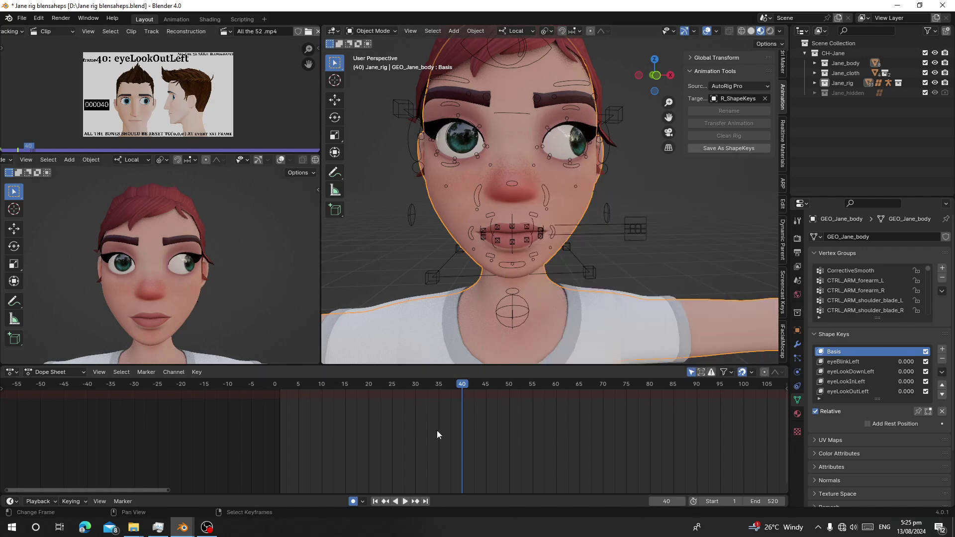
Select the eyes mesh and save its frame 10 pose as the eyeBlinkLeft shape key
click(575, 138)
scroll(541, 143, down, 6)
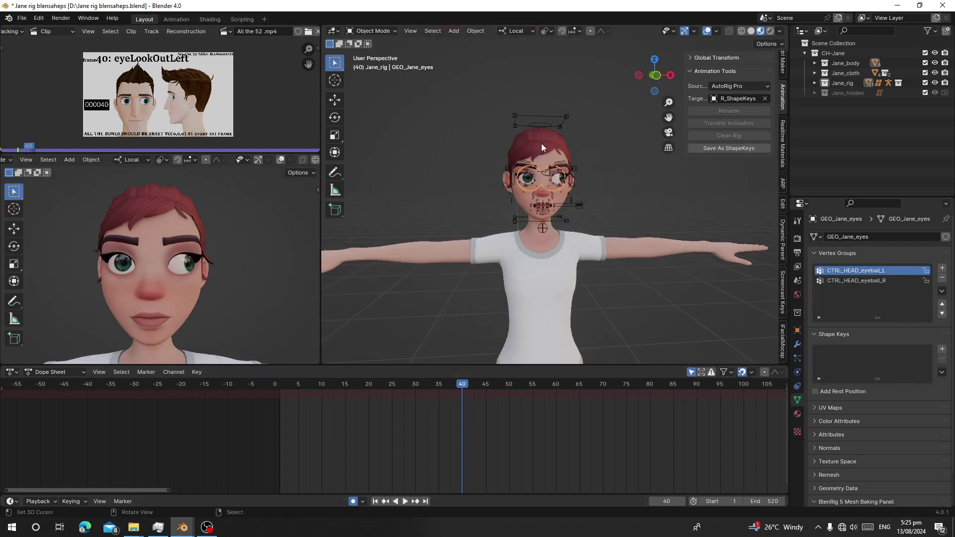
scroll(541, 143, up, 1)
key(shift+Left)
click(322, 409)
scroll(159, 269, up, 4)
click(697, 150)
click(557, 179)
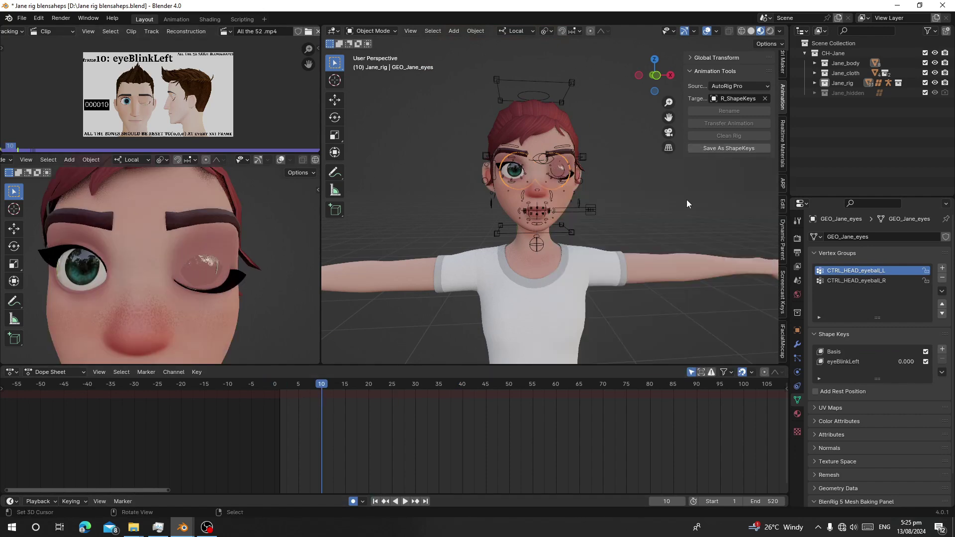
Go to frame 20 and save the eyes mesh's pose as the eyeLookDownLeft shape key
click(369, 395)
click(706, 149)
click(710, 167)
click(557, 190)
Go to frame 30 and save the eyes mesh's pose as the eyeLookInLeft shape key
click(415, 393)
click(729, 148)
click(553, 202)
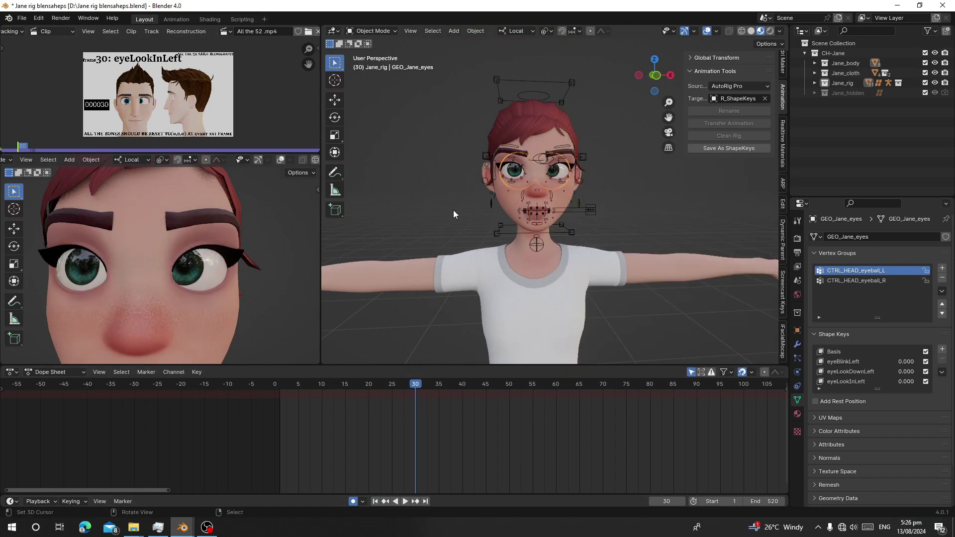
click(579, 213)
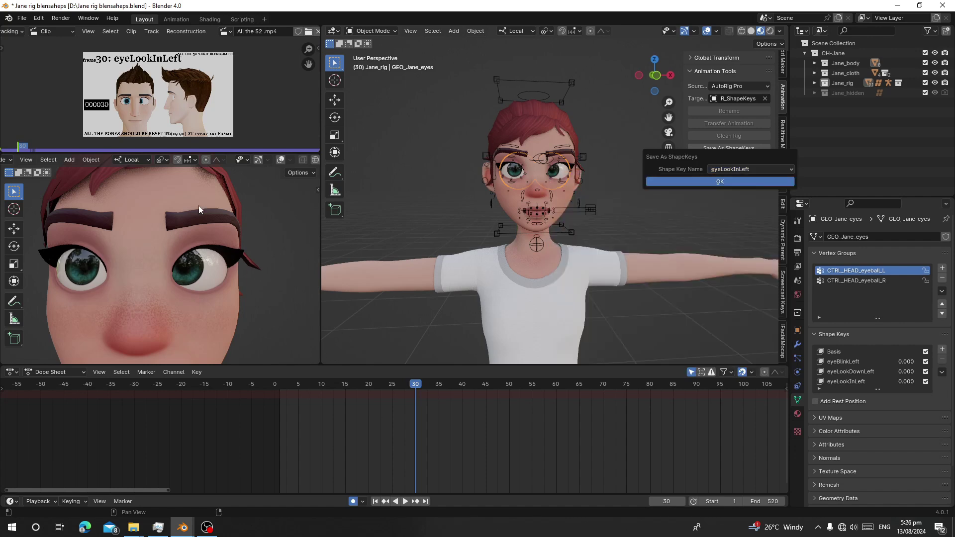
Go to frame 40 and save the eyes mesh's pose as the eyeLookOutLeft shape key
click(461, 386)
click(740, 149)
click(736, 163)
click(592, 206)
click(740, 174)
scroll(493, 459, down, 8)
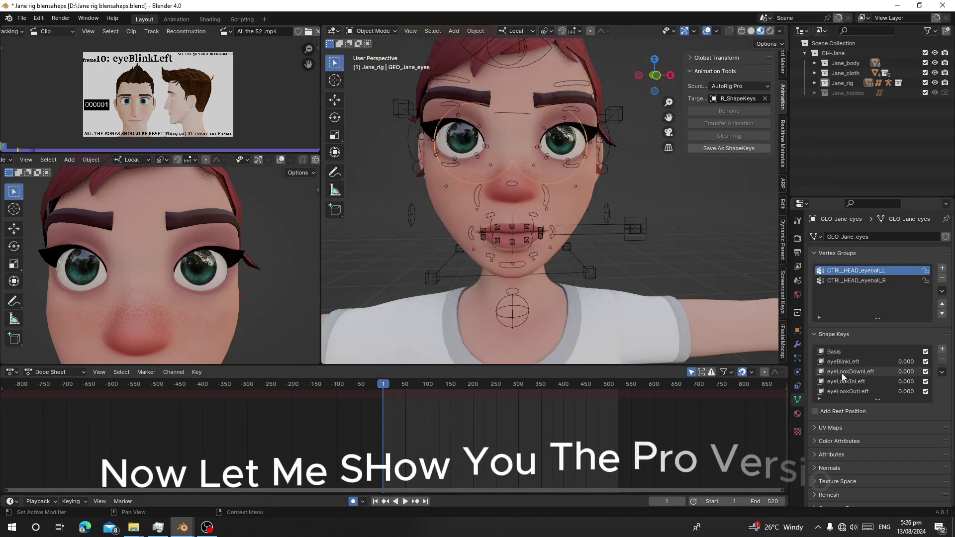
Test the eyes mesh's eyeLookDownLeft shape key by raising its value, and check the eyeLookInLeft and eyeBlinkLeft keys
click(841, 373)
drag(880, 424, 935, 424)
click(846, 382)
click(562, 198)
click(846, 362)
right_click(590, 131)
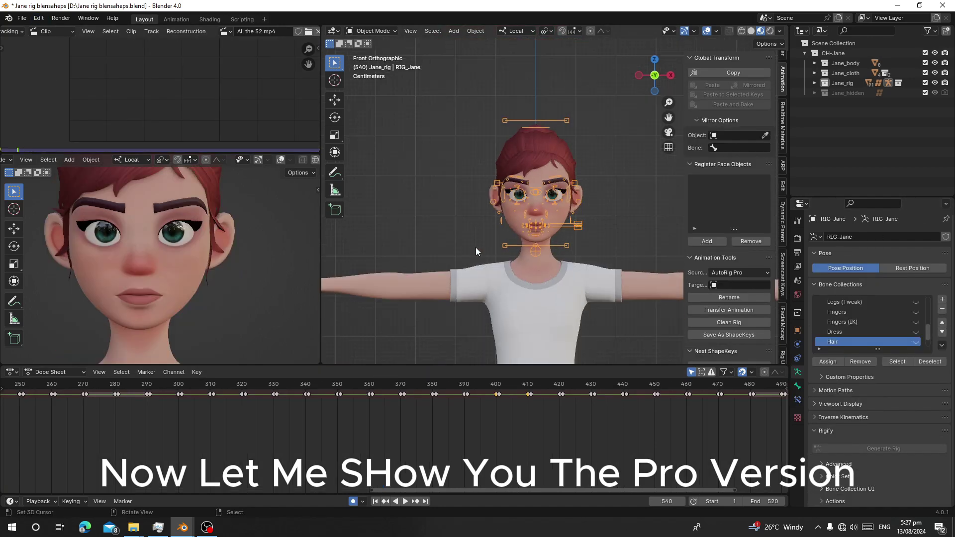
Examine the Pro version's Animation Tools, Next ShapeKeys, Generate ShapeKeys and Blend Sliders options
scroll(475, 249, up, 4)
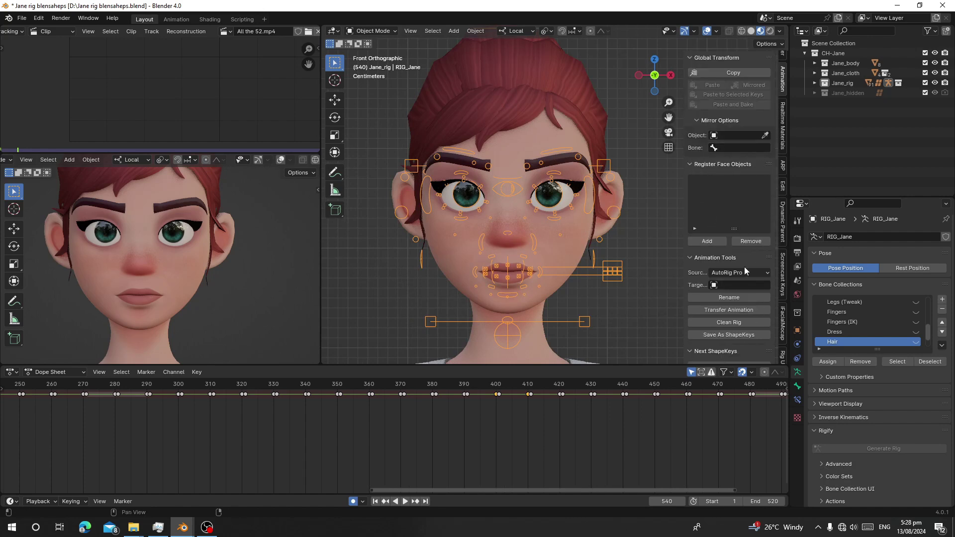
scroll(744, 271, down, 3)
scroll(718, 329, down, 3)
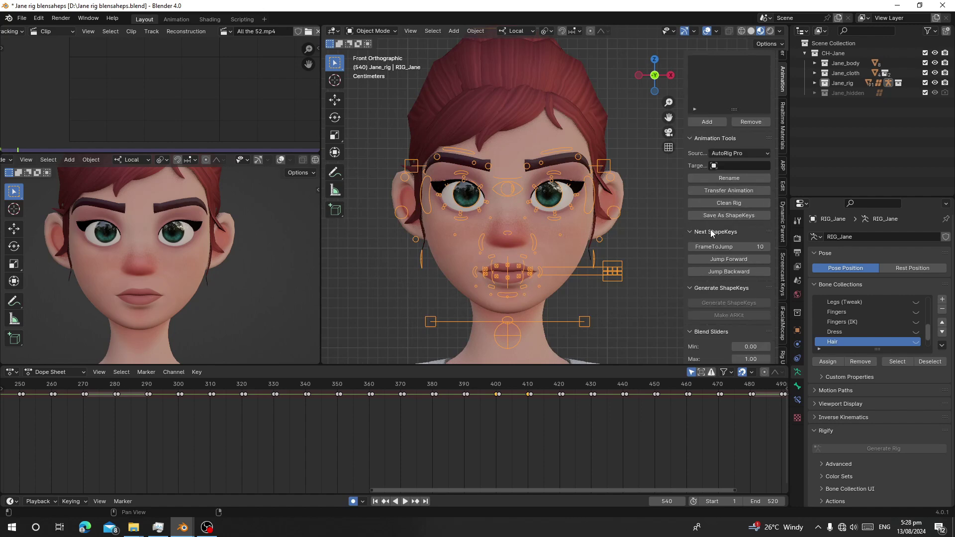
scroll(713, 239, down, 2)
scroll(716, 281, down, 1)
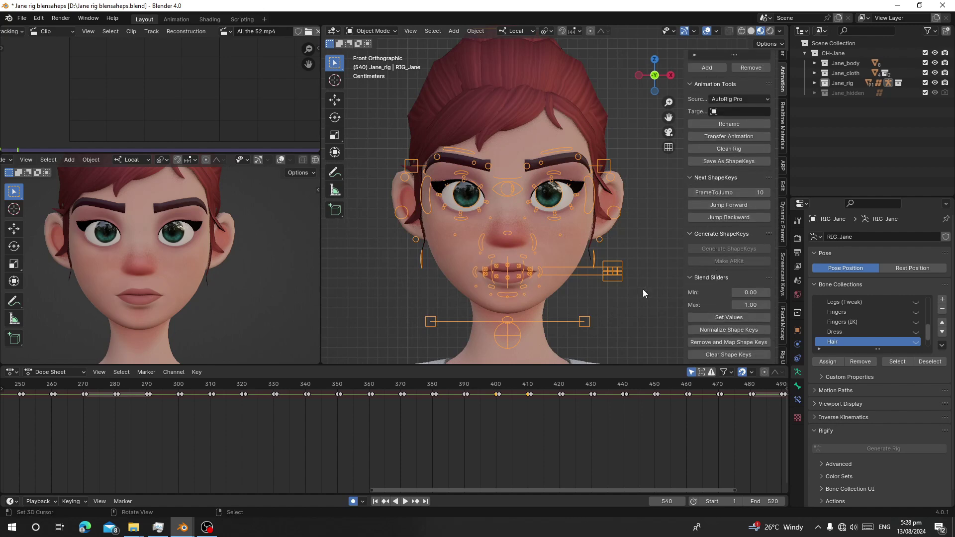
scroll(342, 428, down, 3)
scroll(356, 470, down, 5)
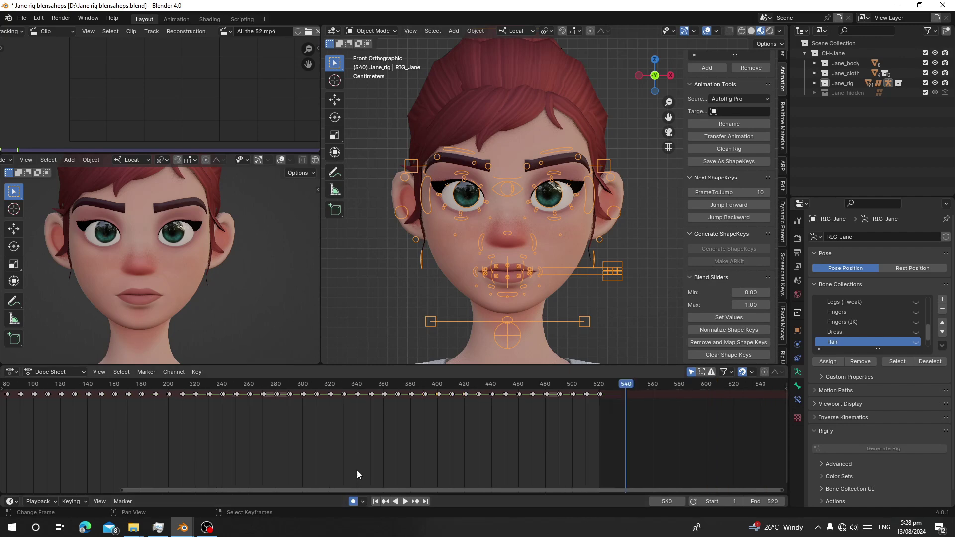
Preview the keyframed facial animation and return to frame 1
key(space)
drag(153, 431, 115, 466)
key(space)
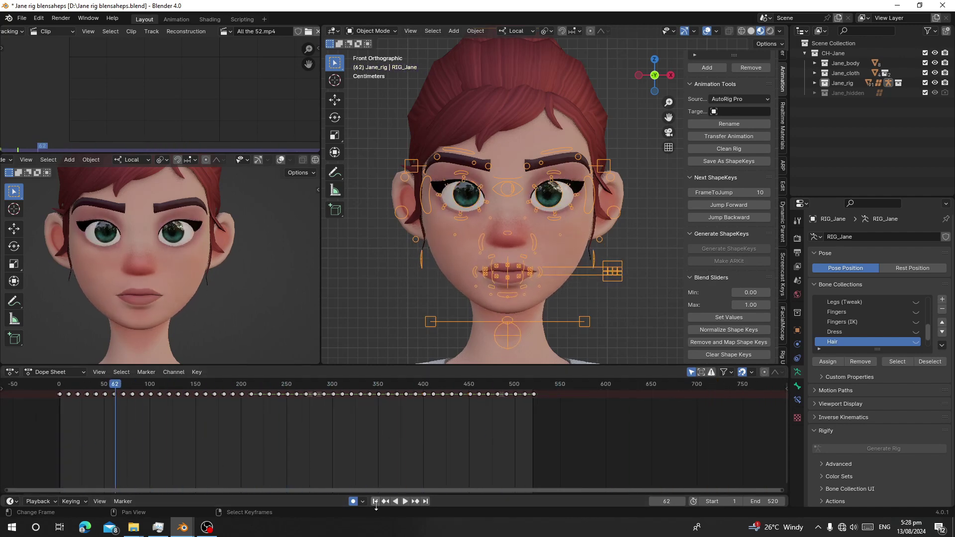
click(375, 502)
middle_drag(174, 436, 448, 475)
Select Jane's rig, set it as the Pro version's Animation Tools target, and run Rename on it
click(389, 269)
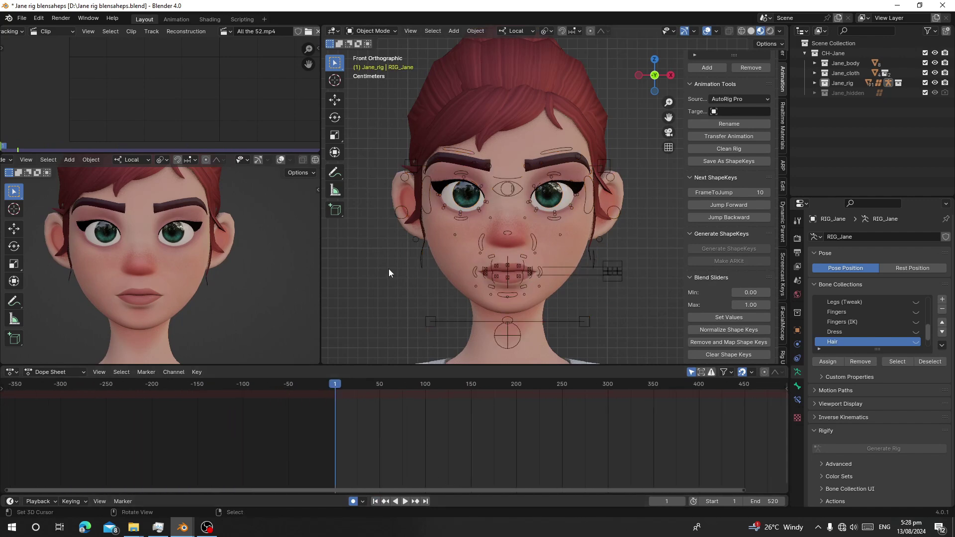
click(604, 270)
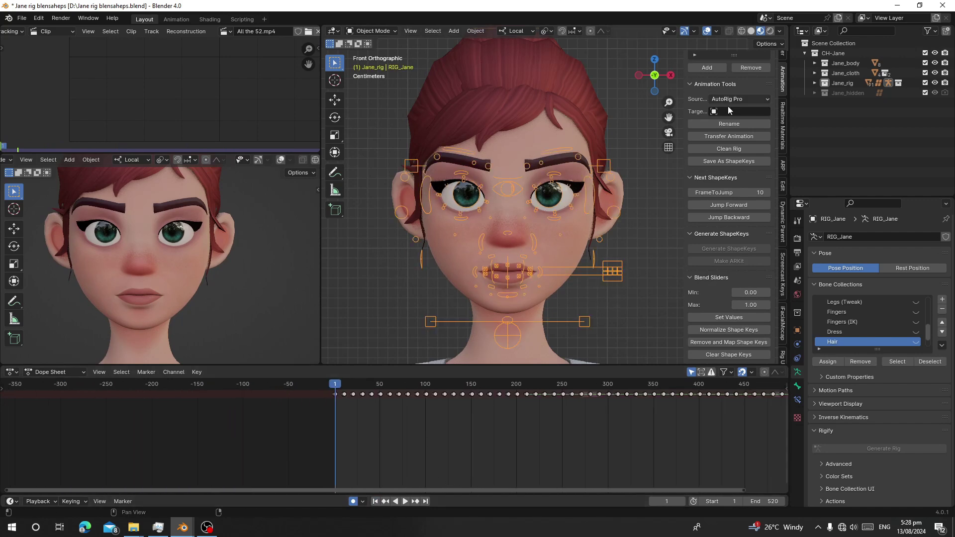
click(712, 125)
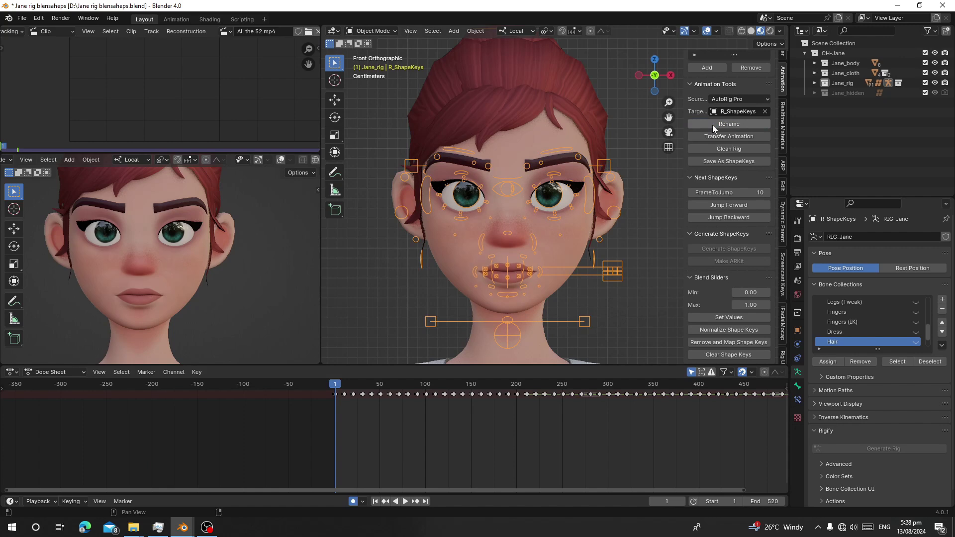
Register GEO_Jane_body and GEO_Jane_eyes as face objects, hiding the body mesh once it is registered
scroll(712, 124, up, 6)
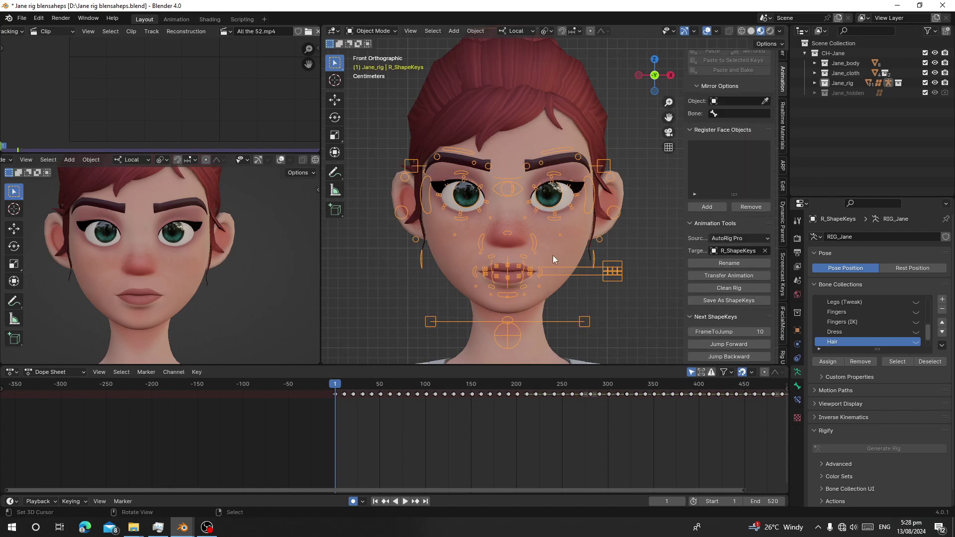
click(565, 243)
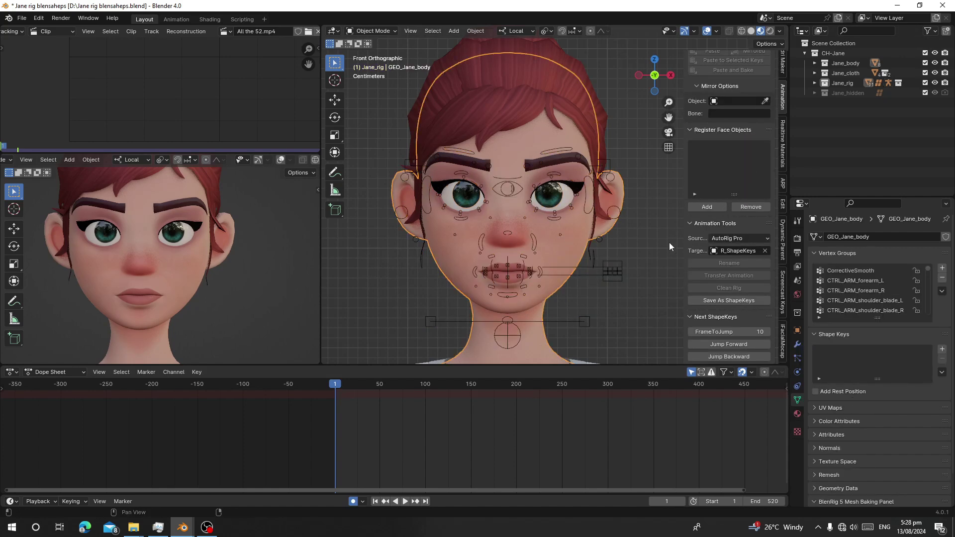
click(707, 207)
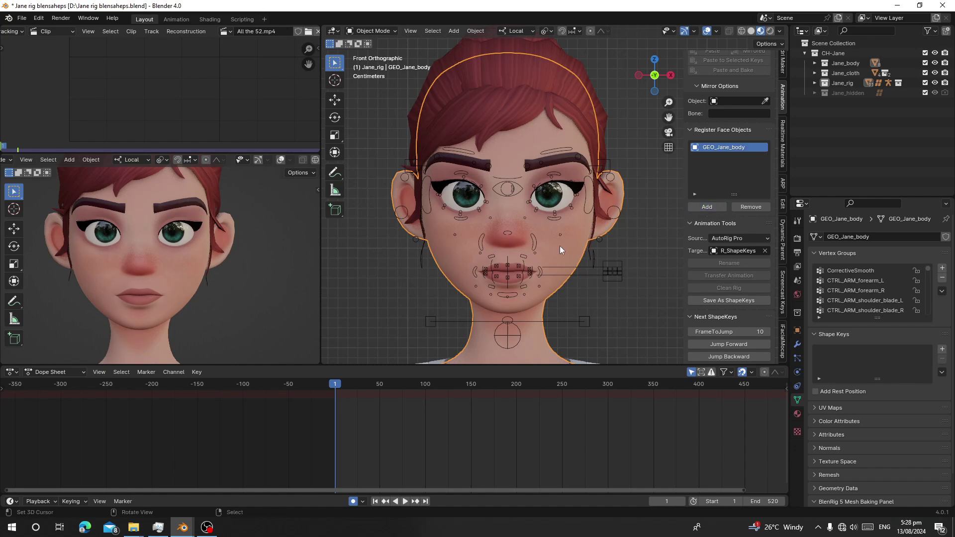
key(h)
click(542, 222)
click(707, 207)
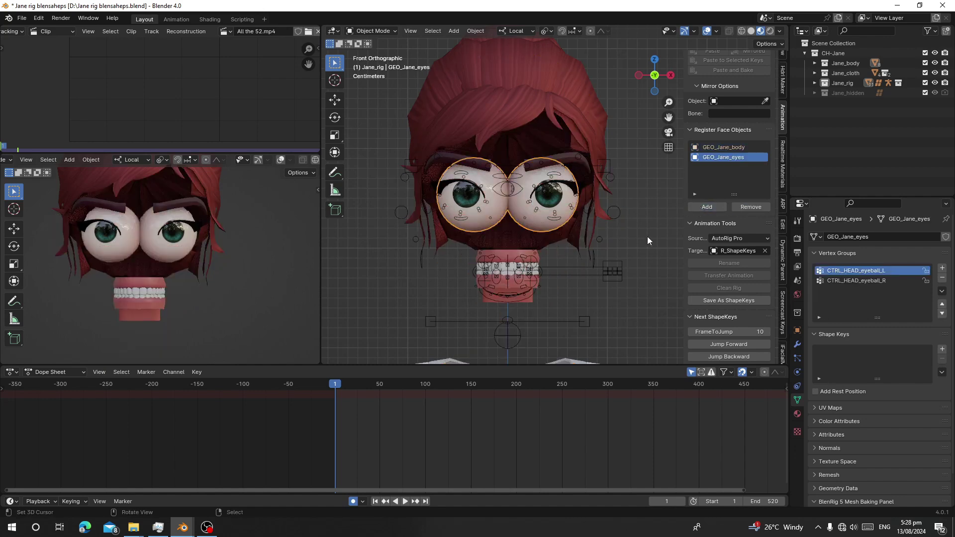
Register the upper and lower denture meshes as face objects, hiding each registered mesh to reach the next one
key(alt+h)
click(512, 254)
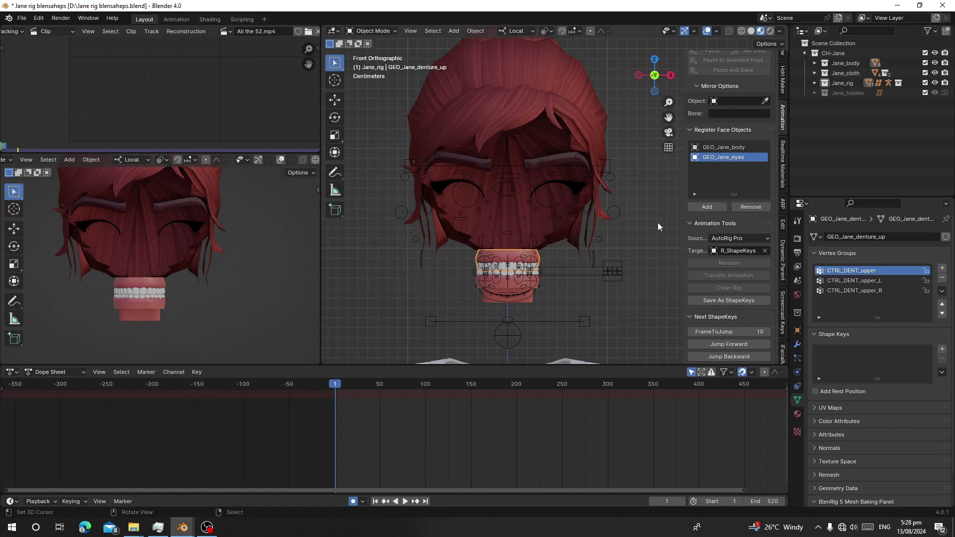
click(707, 207)
key(KP_5)
click(497, 281)
middle_drag(548, 313, 536, 274)
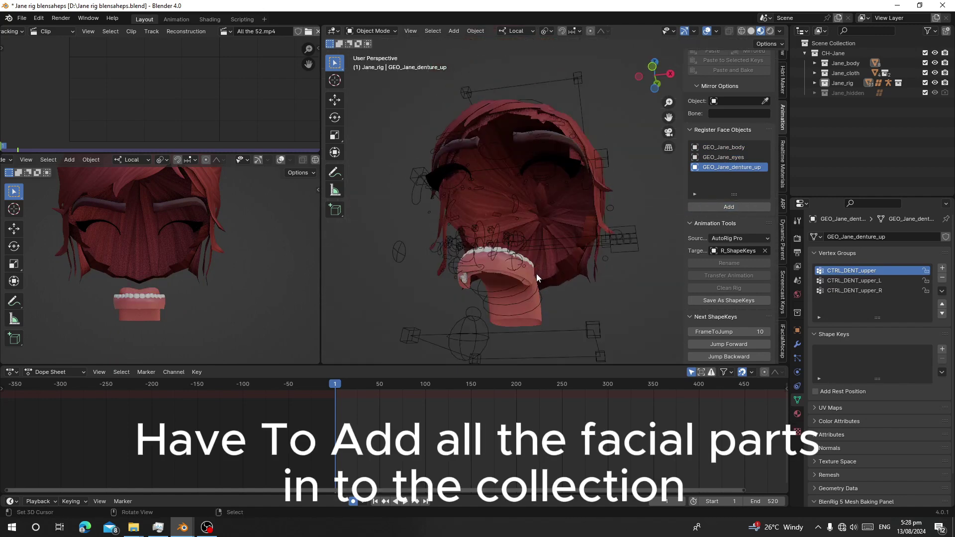
click(706, 207)
Register the tongue, brows and eyelashes meshes as face objects
click(520, 289)
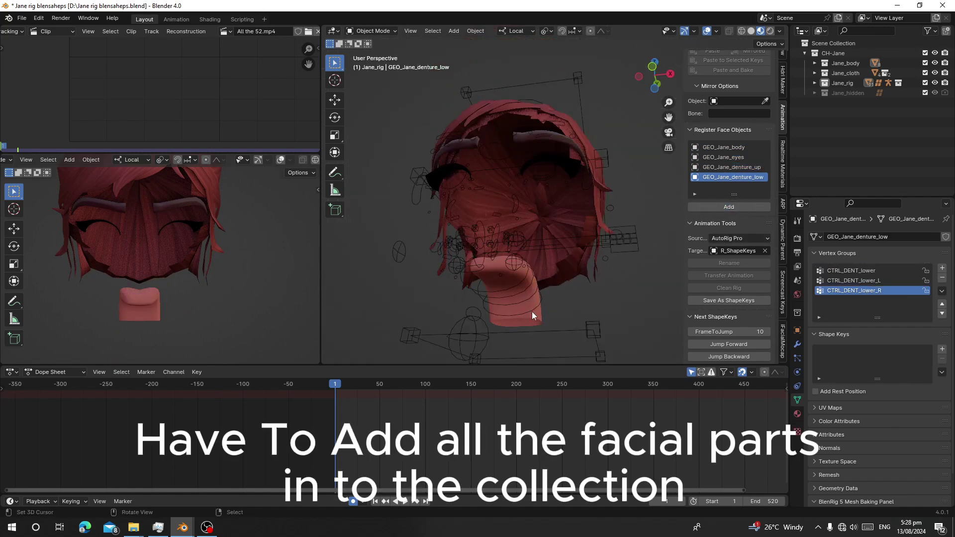
click(703, 208)
click(544, 141)
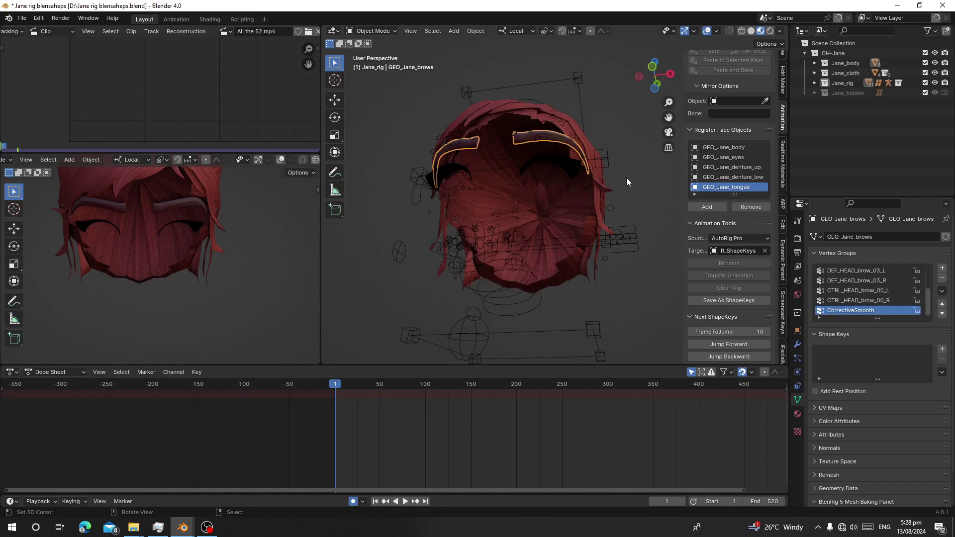
click(706, 207)
middle_drag(547, 175, 559, 210)
click(556, 204)
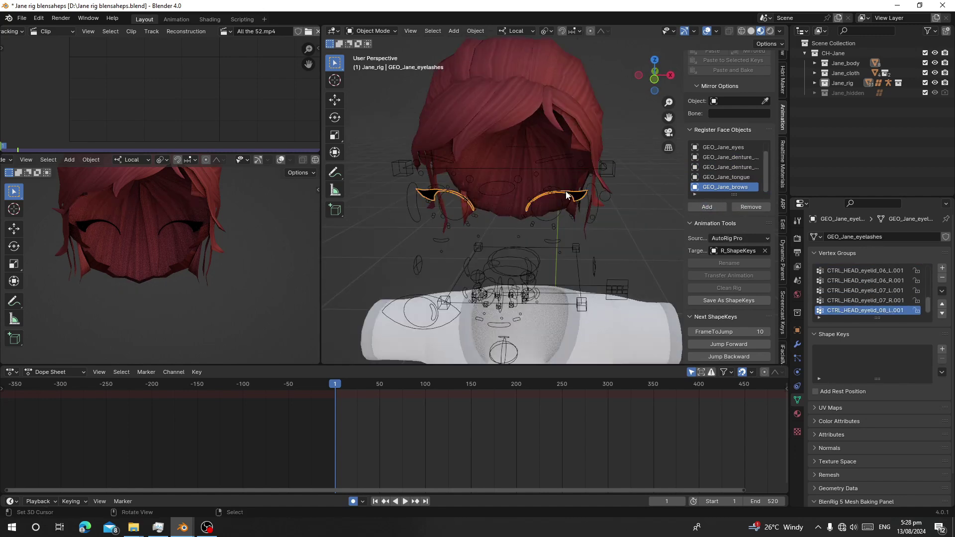
click(704, 206)
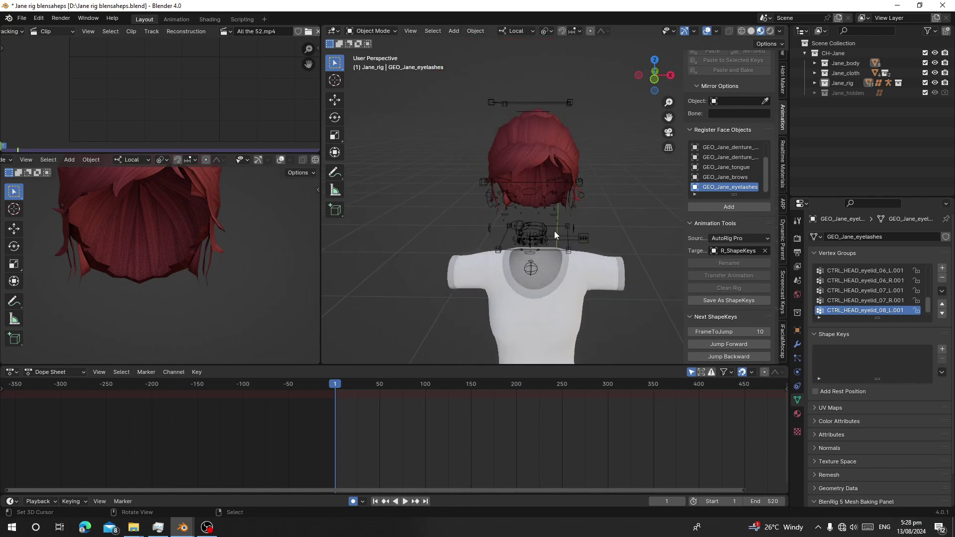
Unhide all of the facial meshes and select the body mesh in front view
right_click(538, 269)
key(h)
key(KP_1)
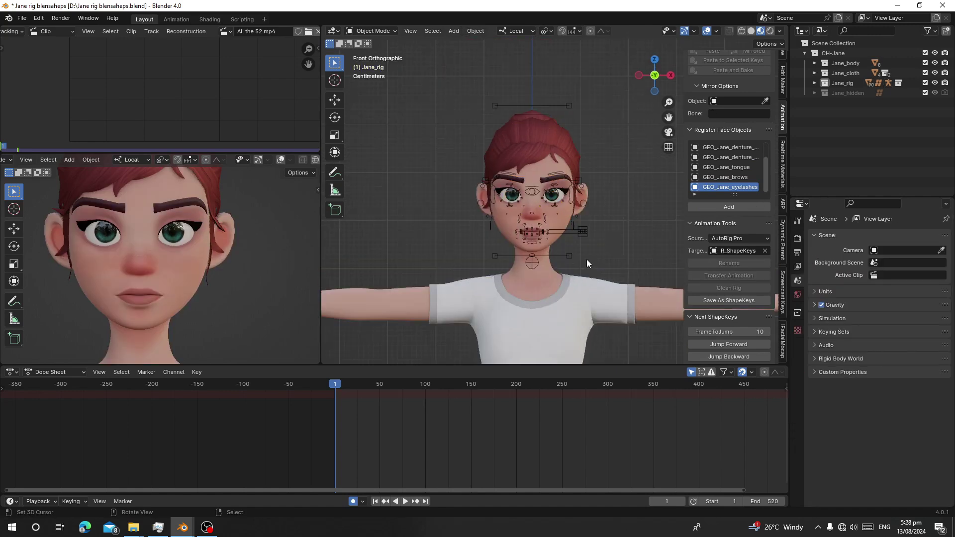
scroll(587, 248, up, 6)
right_click(587, 247)
scroll(743, 218, up, 1)
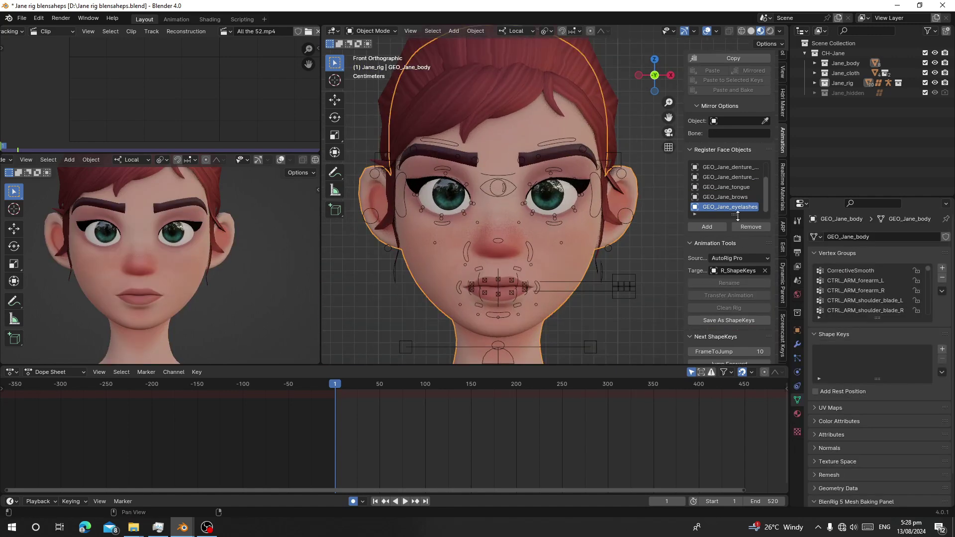
Run Generate ShapeKeys to create the shape keys for all registered face objects
click(703, 154)
click(699, 151)
scroll(728, 284, down, 5)
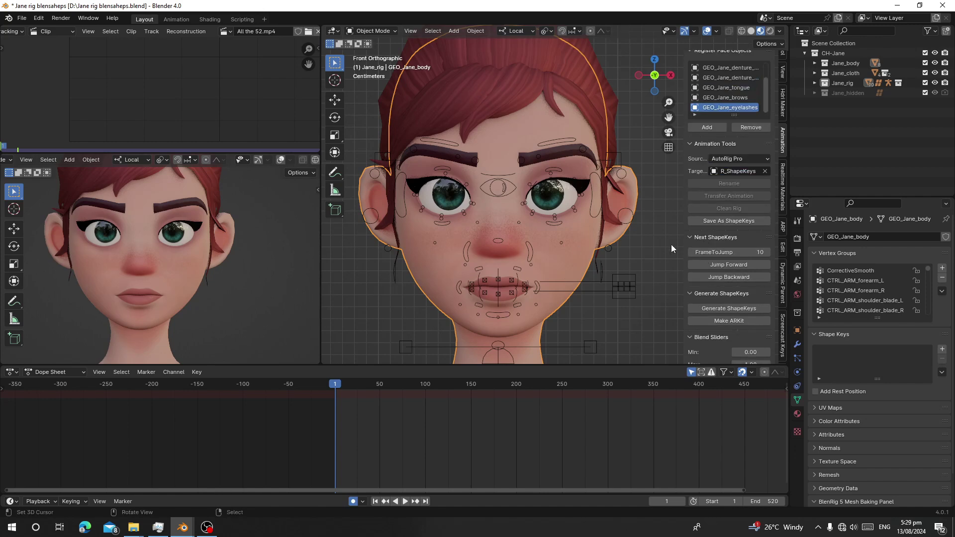
scroll(734, 328, down, 3)
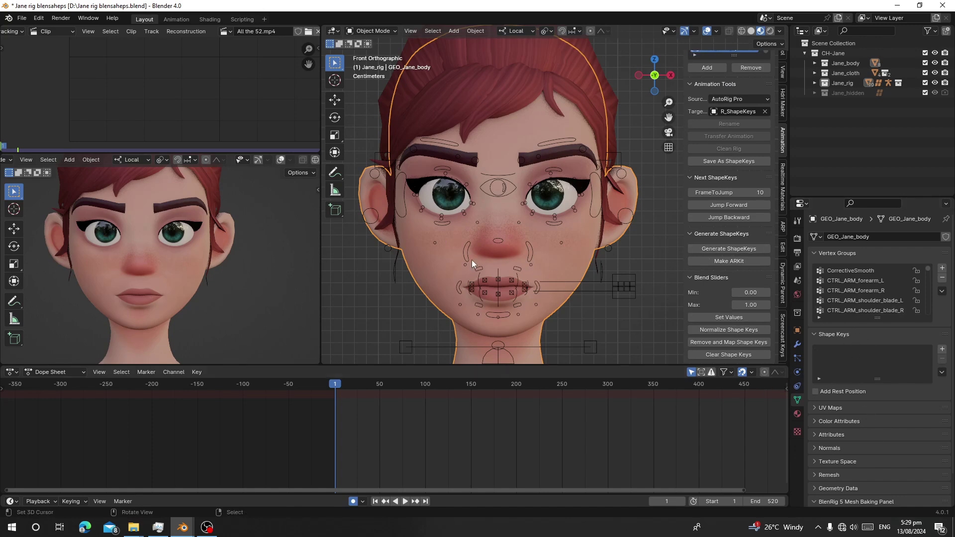
scroll(699, 283, up, 4)
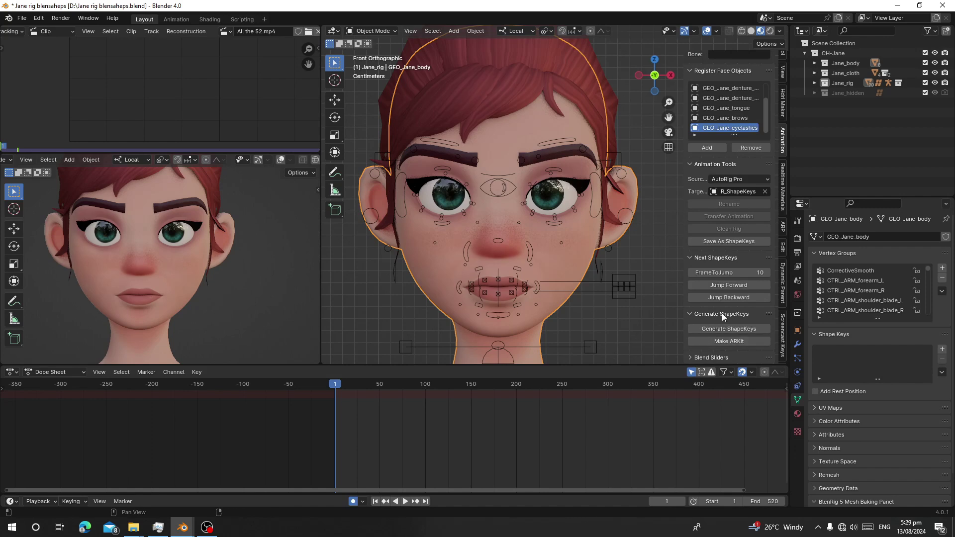
click(714, 258)
click(724, 332)
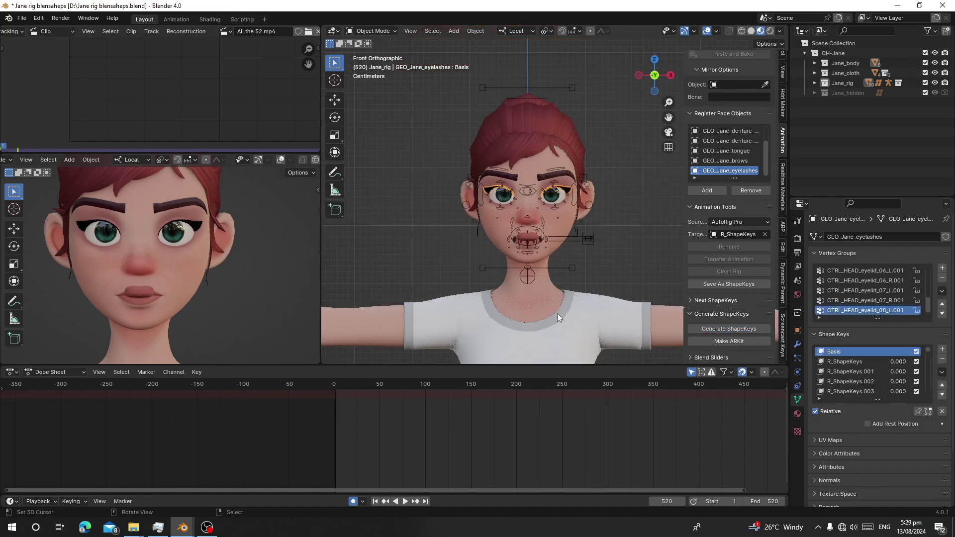
Return the timeline to frame 1 and check the eyelashes mesh's generated R_ShapeKeys list
middle_drag(557, 313, 499, 294)
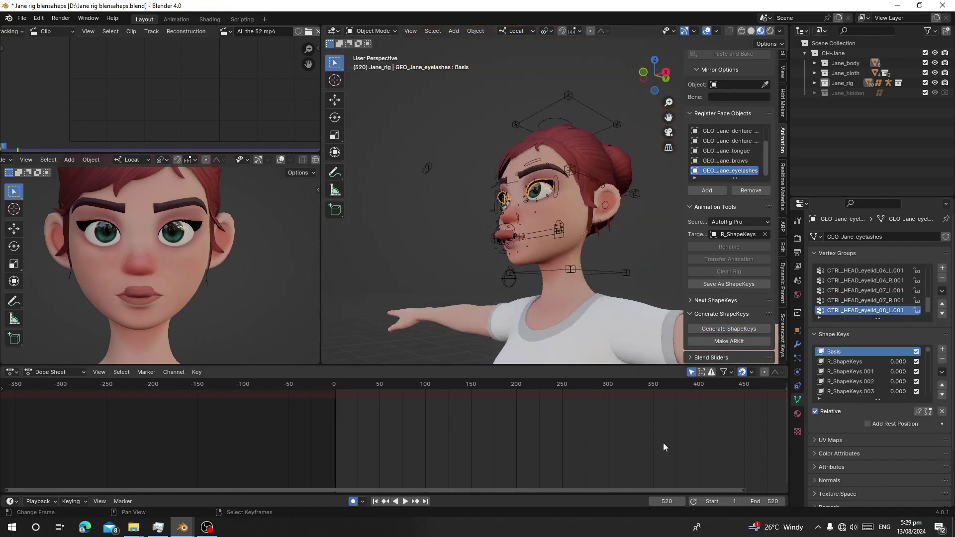
scroll(597, 444, down, 12)
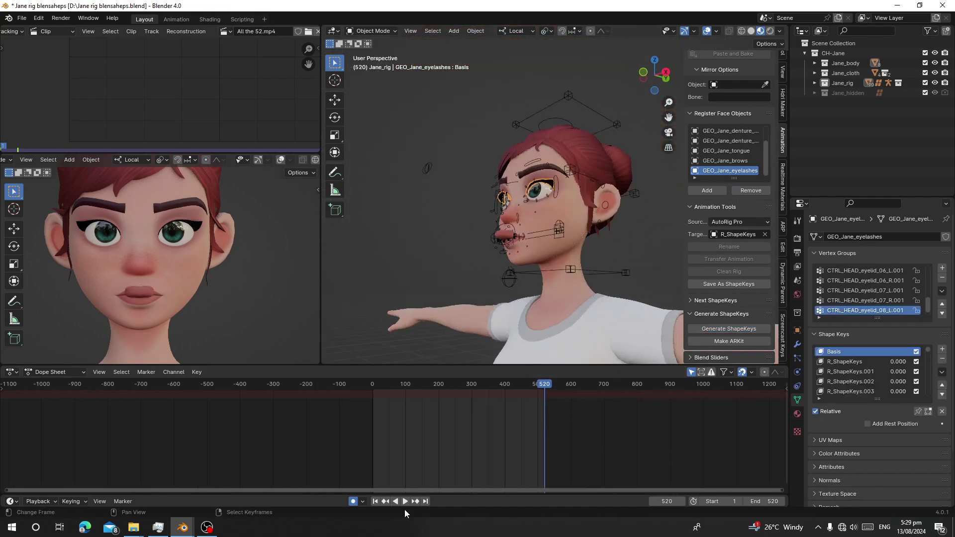
click(375, 502)
scroll(518, 270, up, 4)
middle_drag(518, 270, 599, 273)
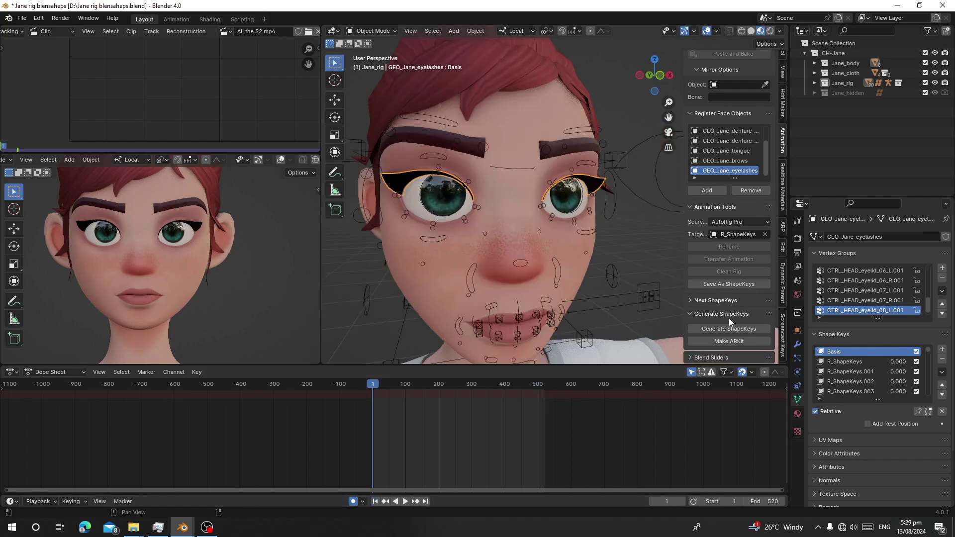
click(842, 364)
scroll(844, 368, down, 2)
scroll(844, 367, up, 2)
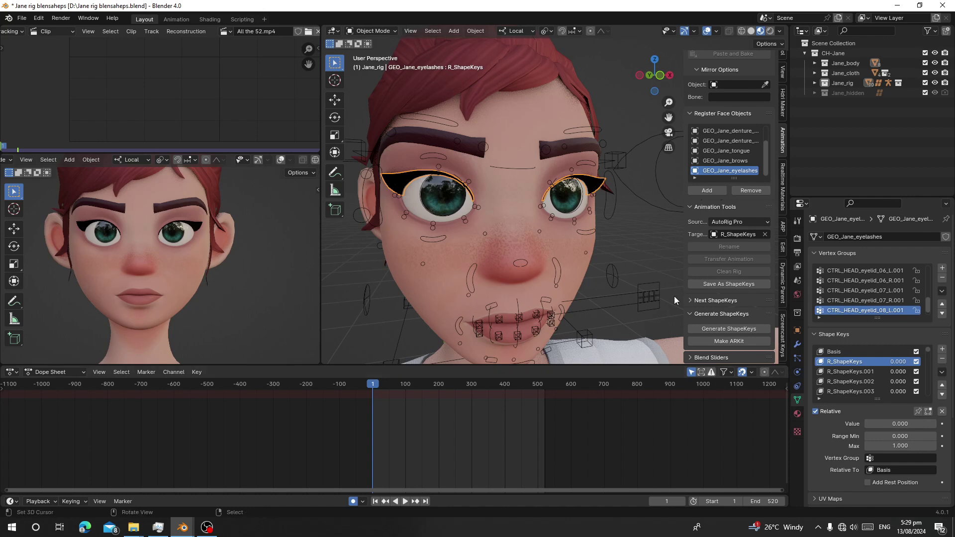
middle_drag(673, 296, 576, 300)
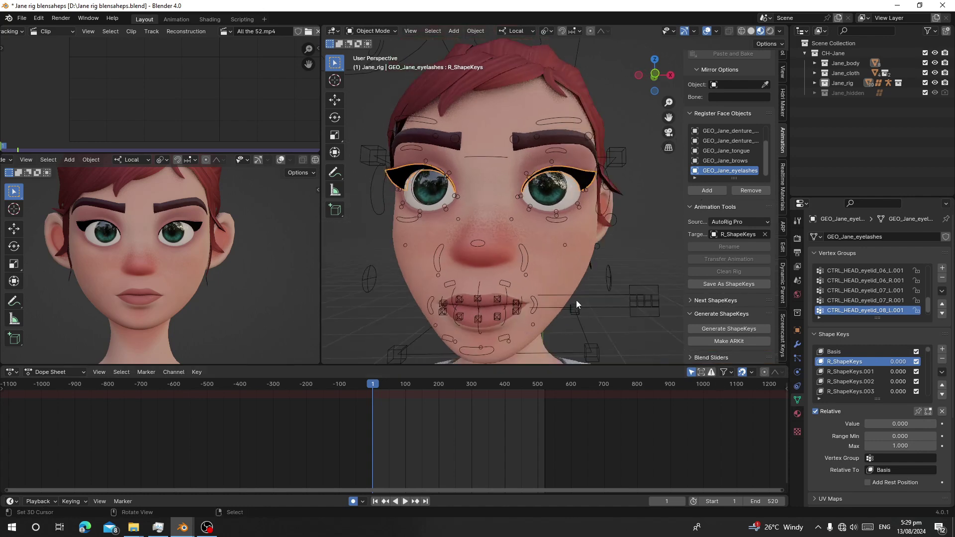
Run Make ARKit on the generated shape keys and check the key names on the eyes and body meshes
click(727, 341)
right_click(557, 198)
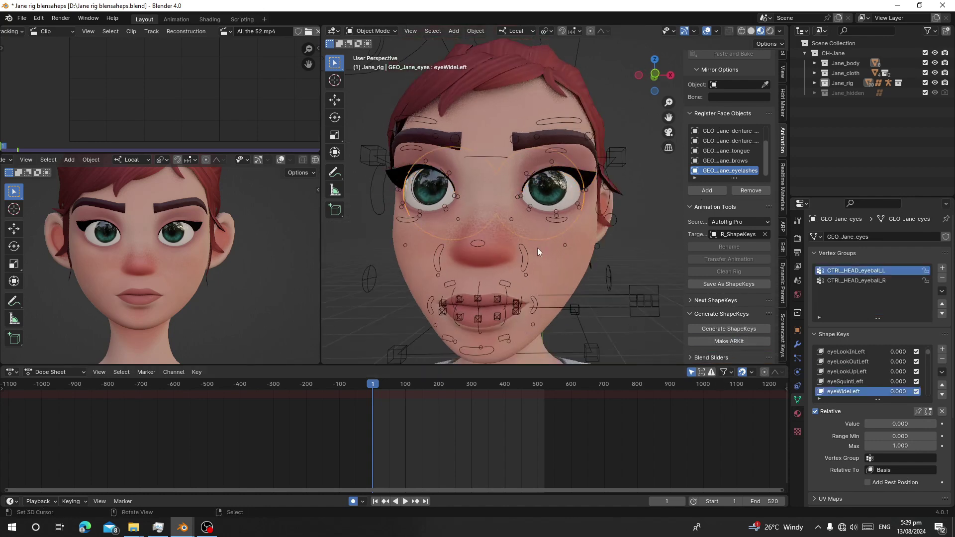
right_click(537, 248)
middle_drag(446, 253, 503, 279)
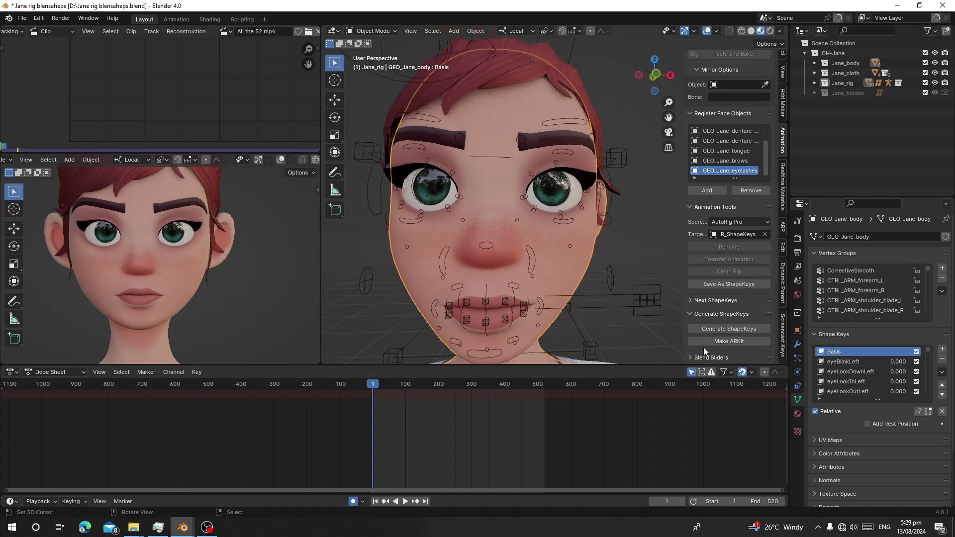
Test eyeBlinkLeft at 1.000 on the body and eyelashes meshes, then reset the values
click(843, 362)
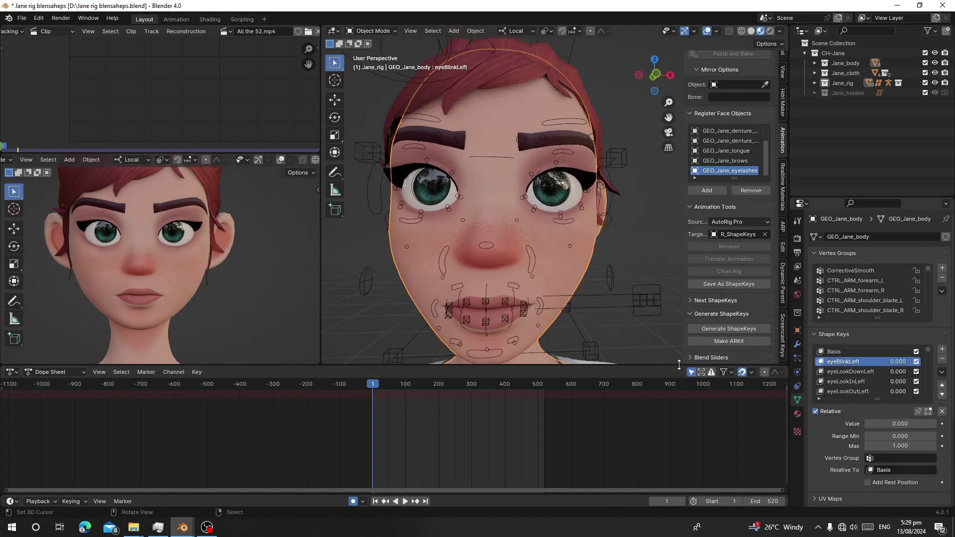
drag(885, 424, 935, 423)
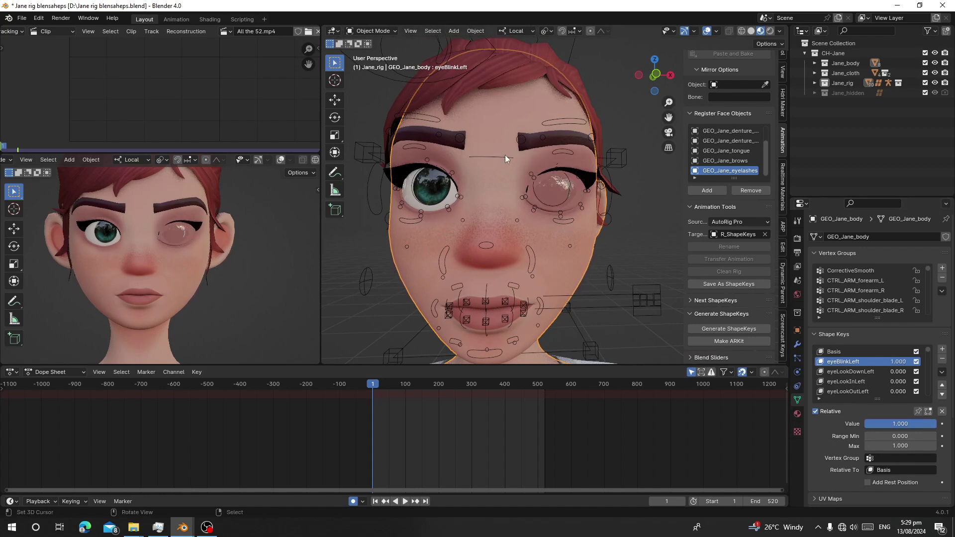
click(586, 182)
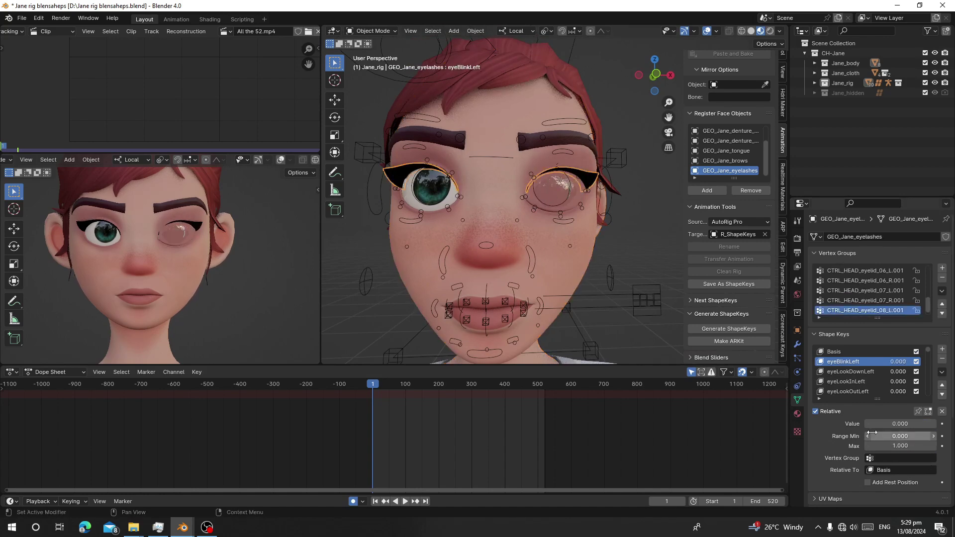
drag(875, 428, 935, 424)
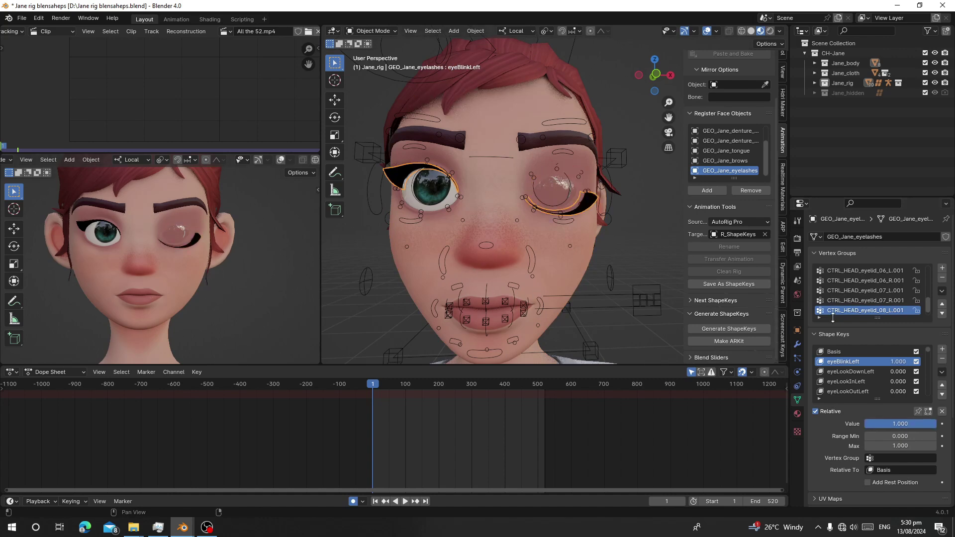
key(BackSpace)
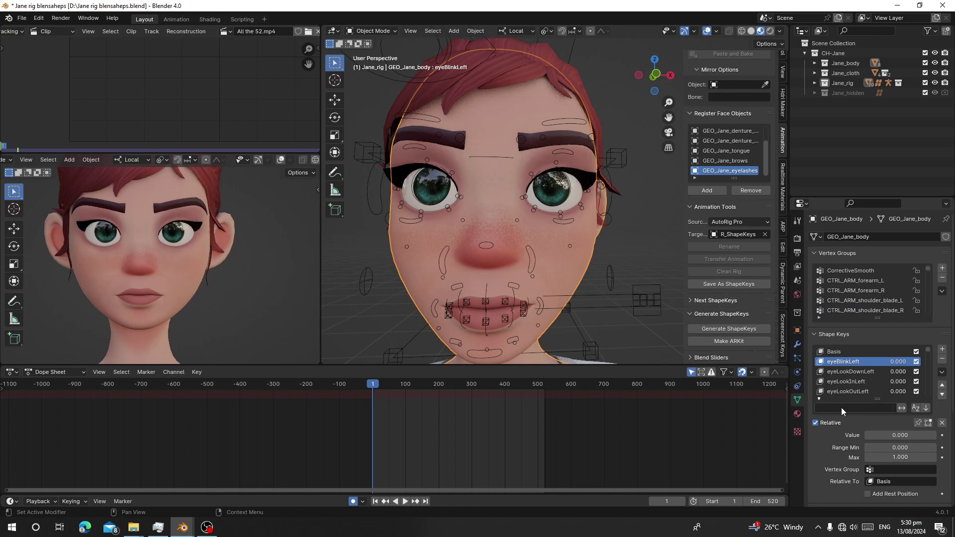
Filter the body mesh's shape keys by JAW and test jawOpen at 1.000 on the body and lower denture
click(842, 408)
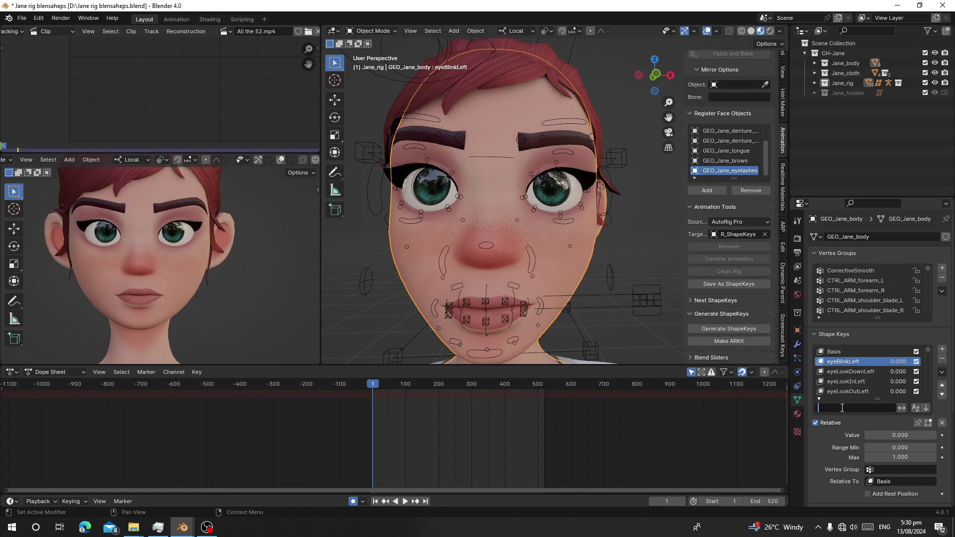
text(JAW)
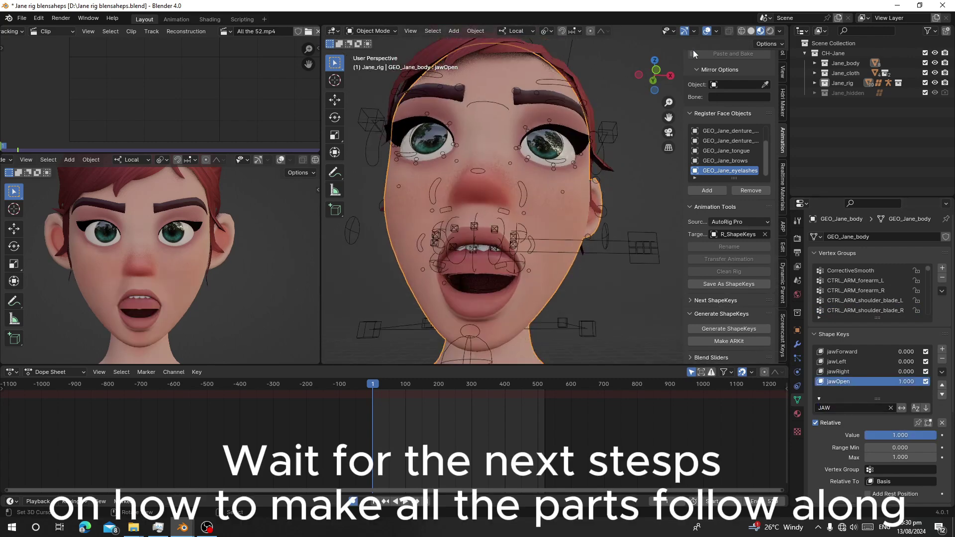
click(470, 299)
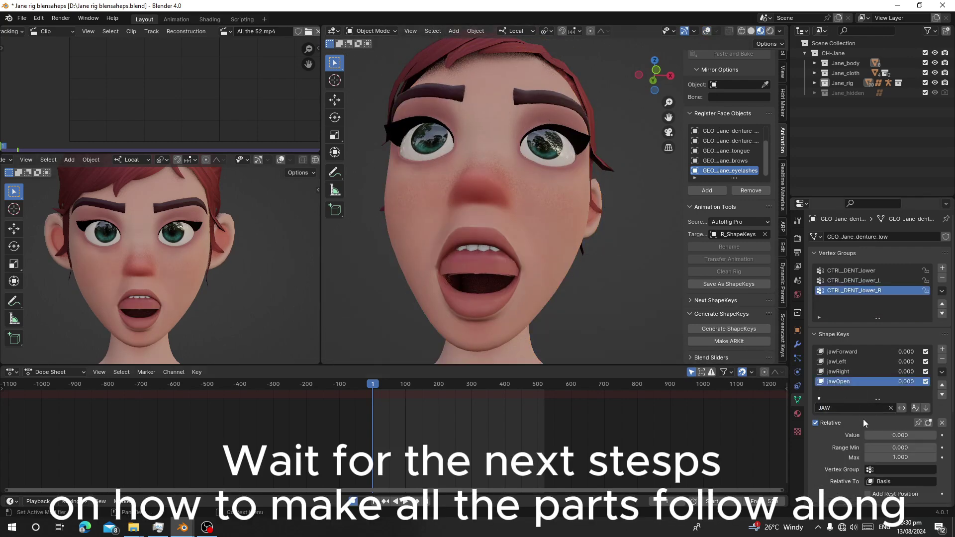
drag(883, 435, 935, 435)
click(485, 259)
click(838, 382)
Look through the body mesh's unfiltered shape keys and select eyeBlinkLeft
scroll(594, 282, down, 3)
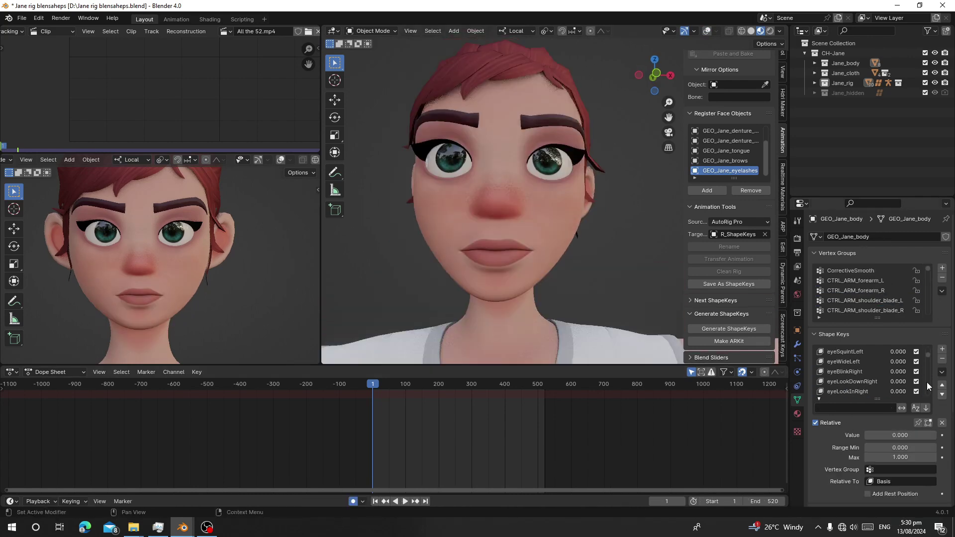
drag(926, 382, 927, 349)
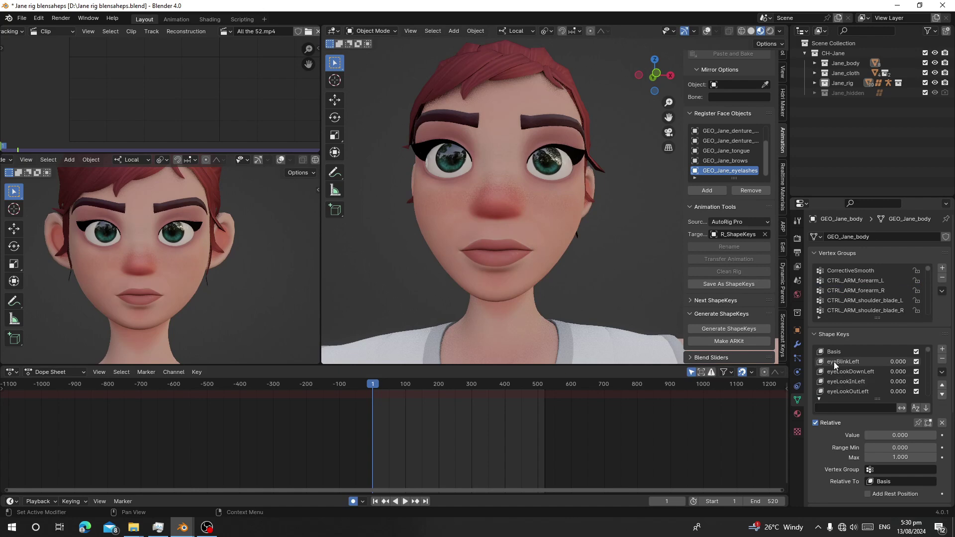
click(834, 362)
right_click(566, 201)
key(g)
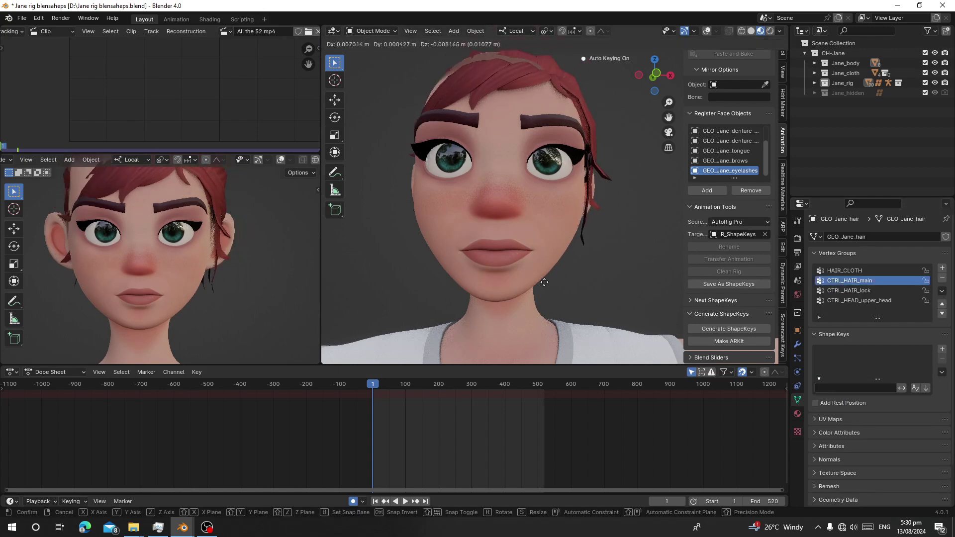
right_click(541, 257)
key(ctrl+z)
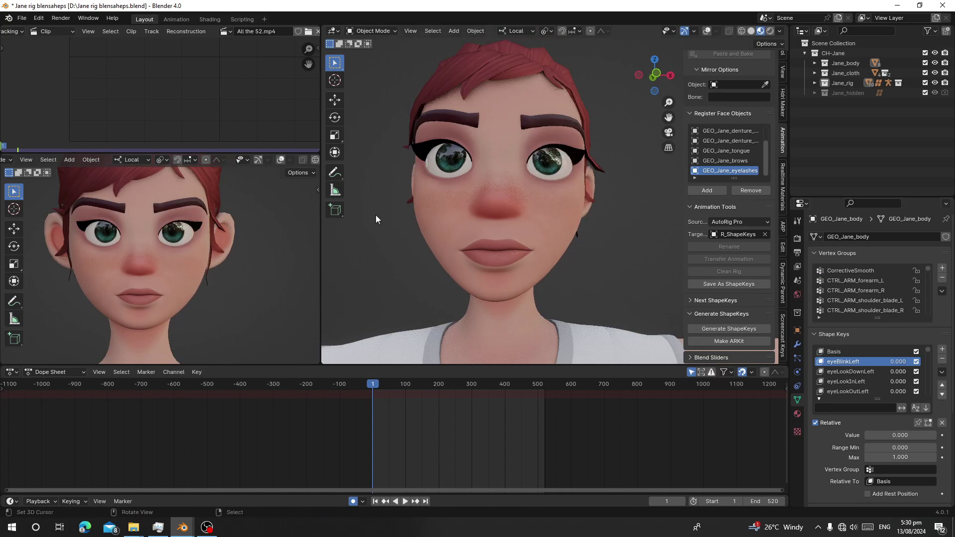
Play the timeline briefly to check the face for movement, return to frame 1 and view the face from an angle
key(space)
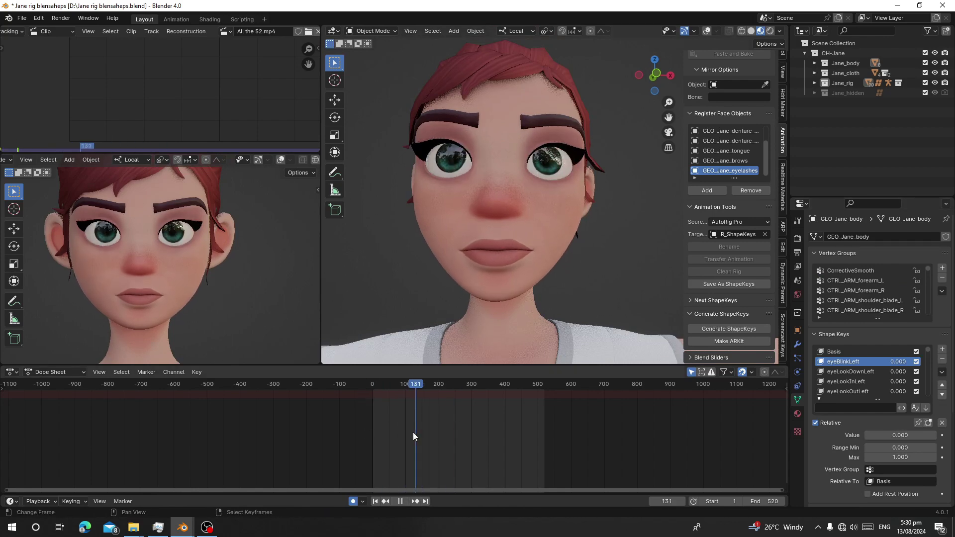
key(space)
click(375, 502)
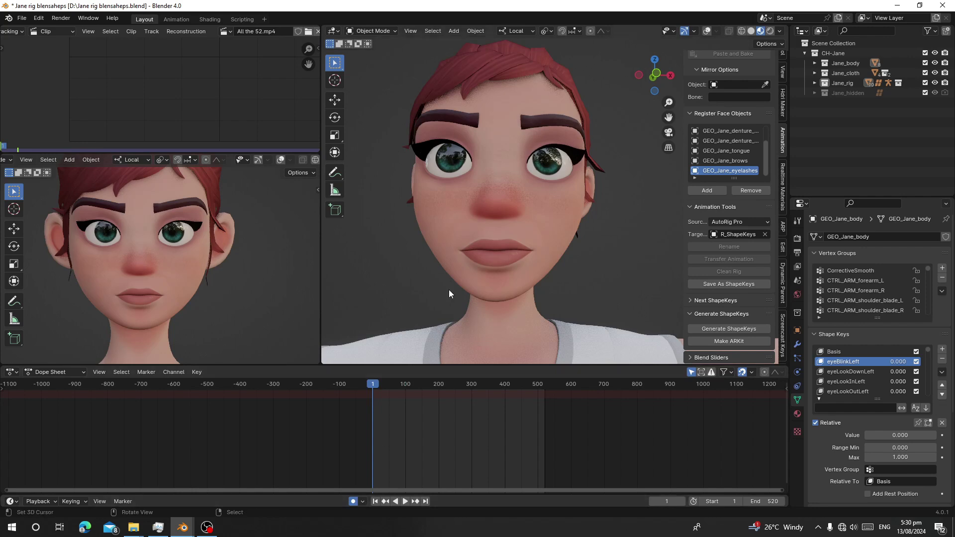
mouse_move(488, 289)
middle_down()
mouse_move(497, 278)
mouse_move(504, 288)
middle_up()
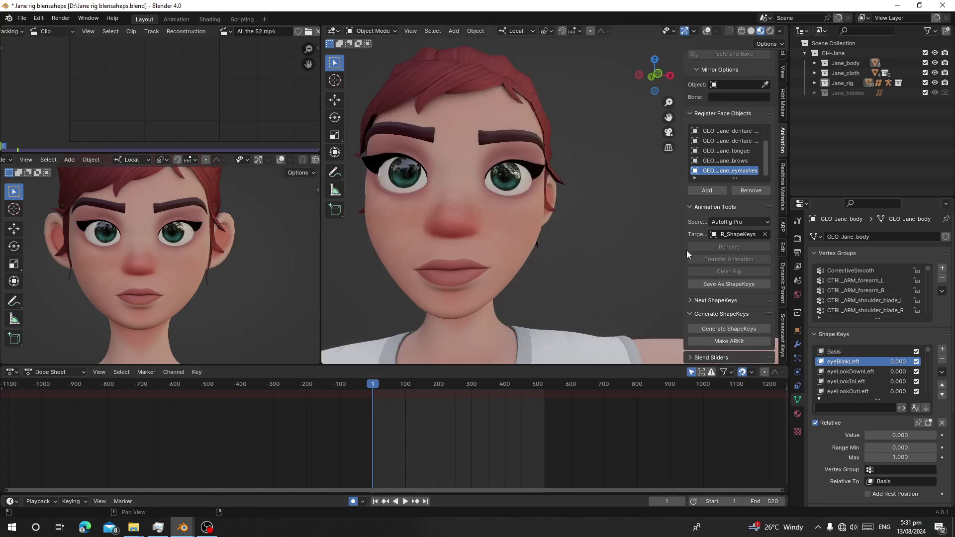
Switch to File Explorer and open the drivers folder inside New folder, moving the window aside
mouse_move(133, 526)
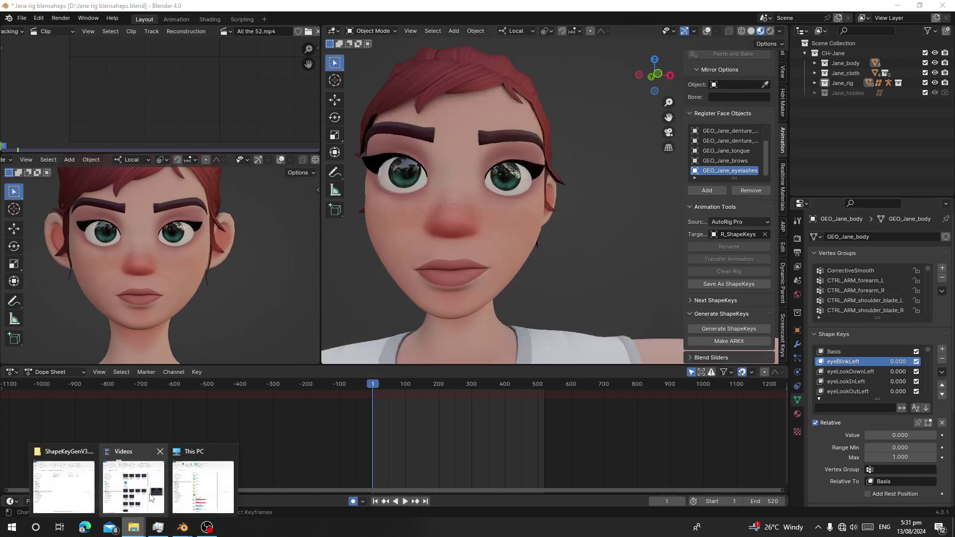
click(63, 485)
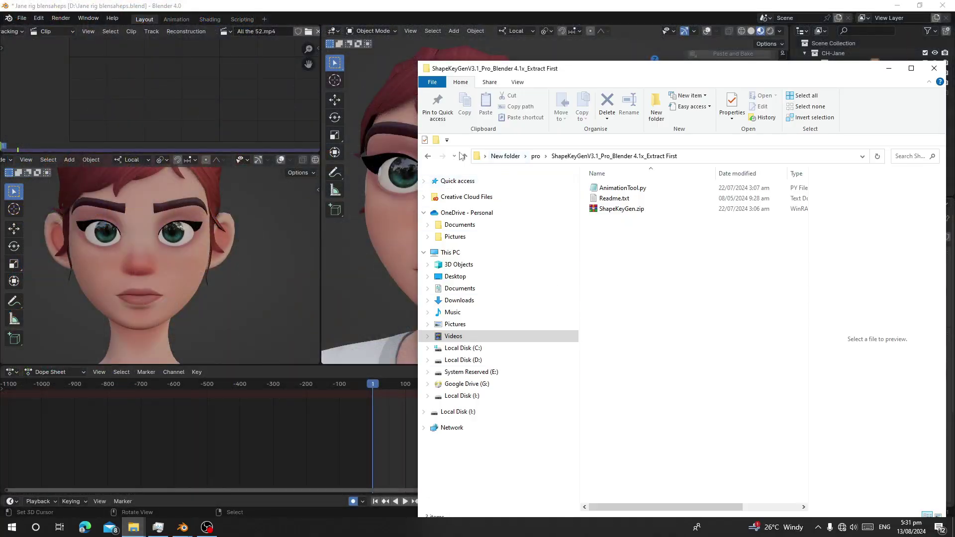
click(462, 156)
click(464, 156)
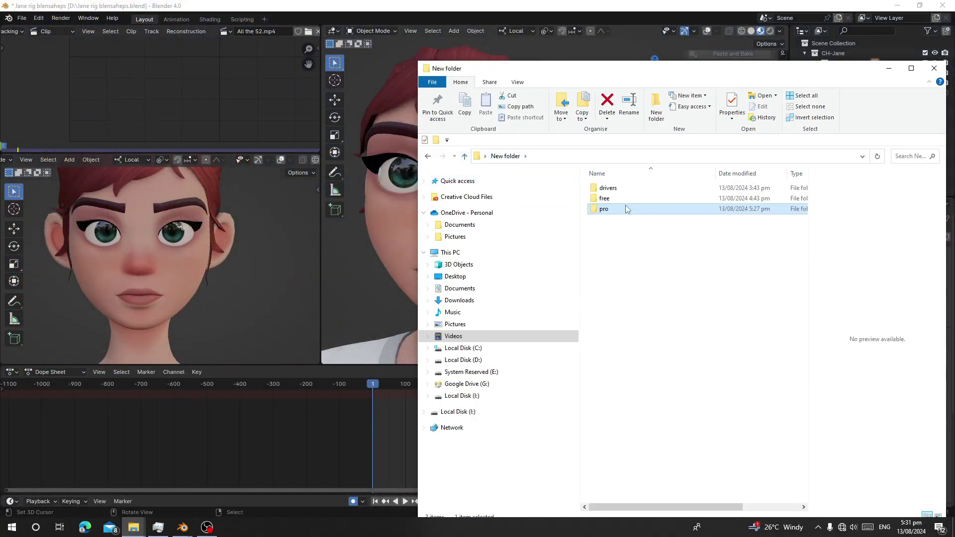
double_click(624, 188)
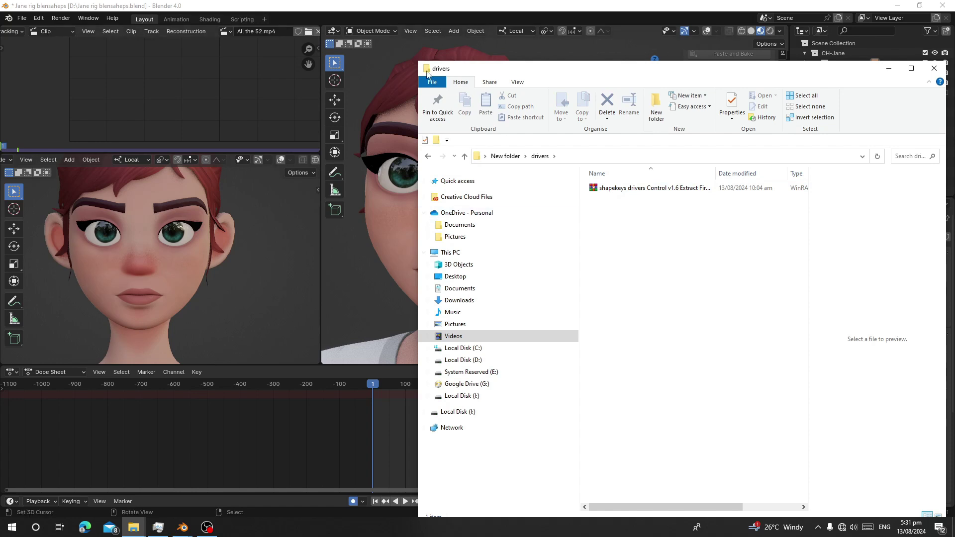
drag(510, 73, 617, 102)
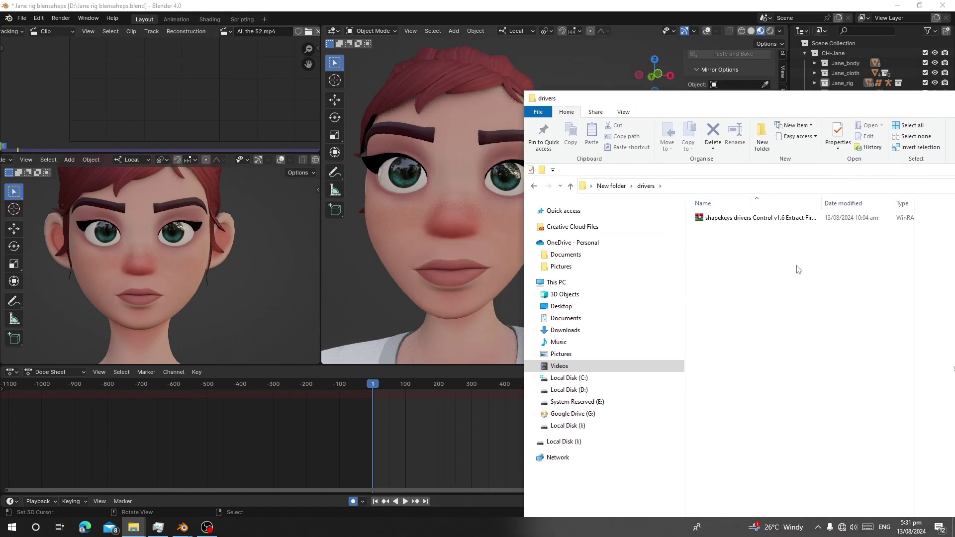
Extract the shapekeys drivers Control v1.6 archive into its own folder and copy the path of the folder containing DriversControl.py
right_click(730, 218)
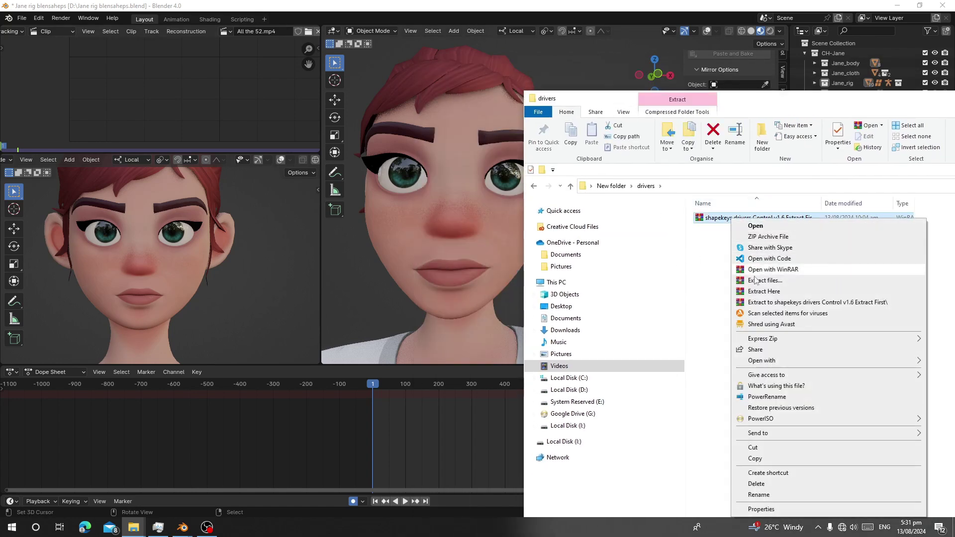
click(796, 305)
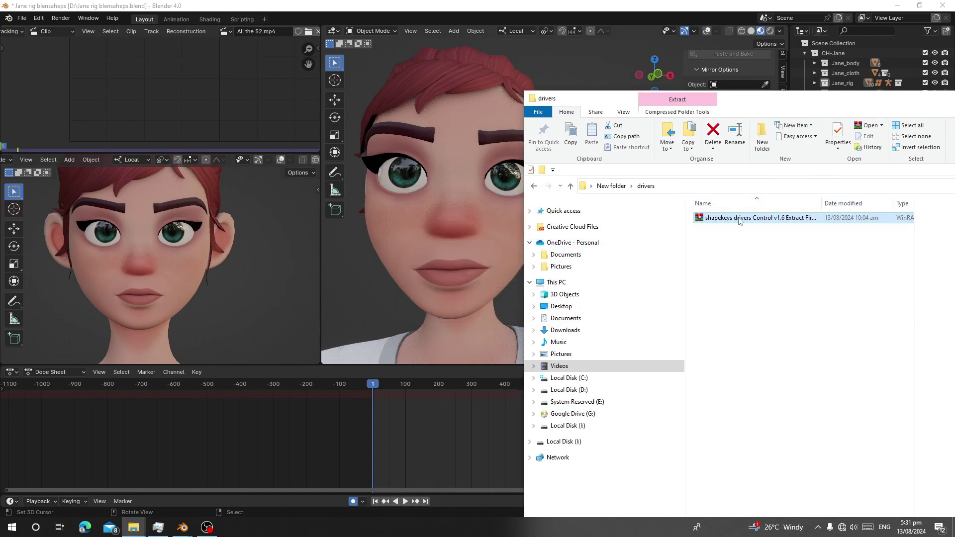
double_click(729, 218)
double_click(775, 218)
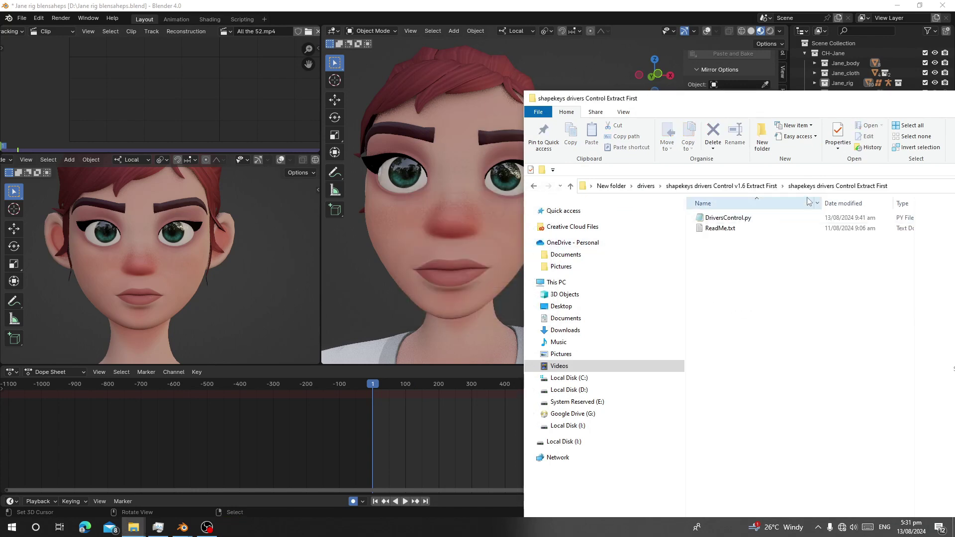
right_click(900, 192)
click(891, 196)
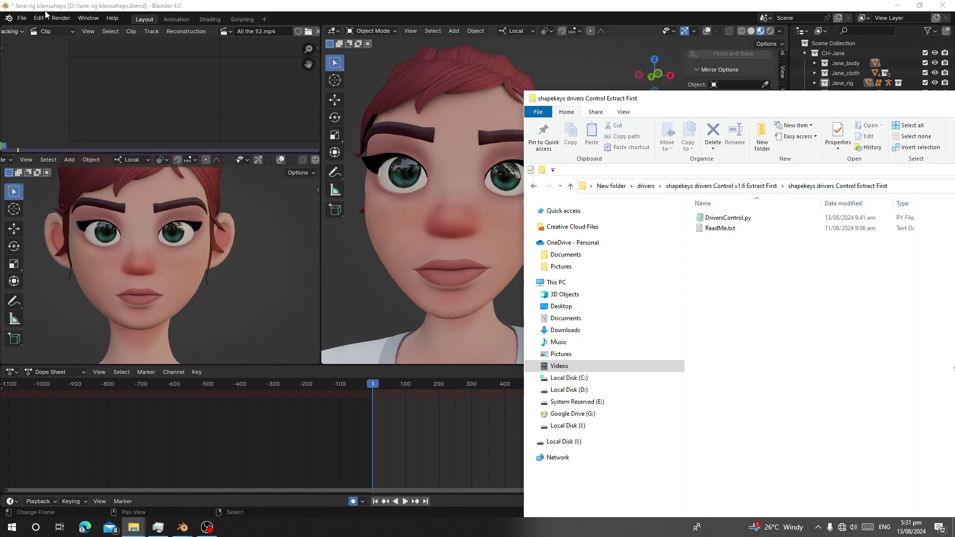
Switch to Blender, install DriversControl.py from the copied path, enable ShapeKey Drivers Control and display the add-on's tools
click(44, 18)
click(44, 19)
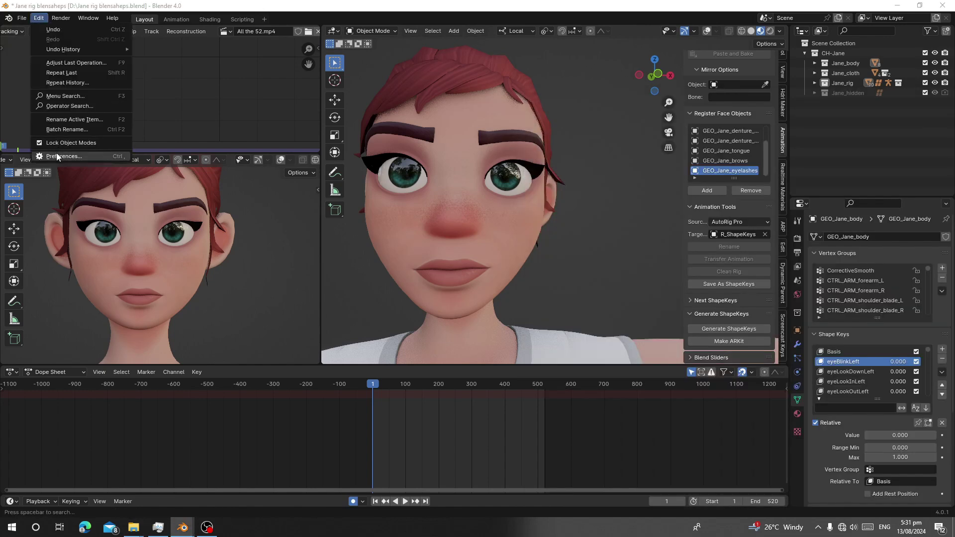
click(56, 154)
click(255, 28)
click(245, 29)
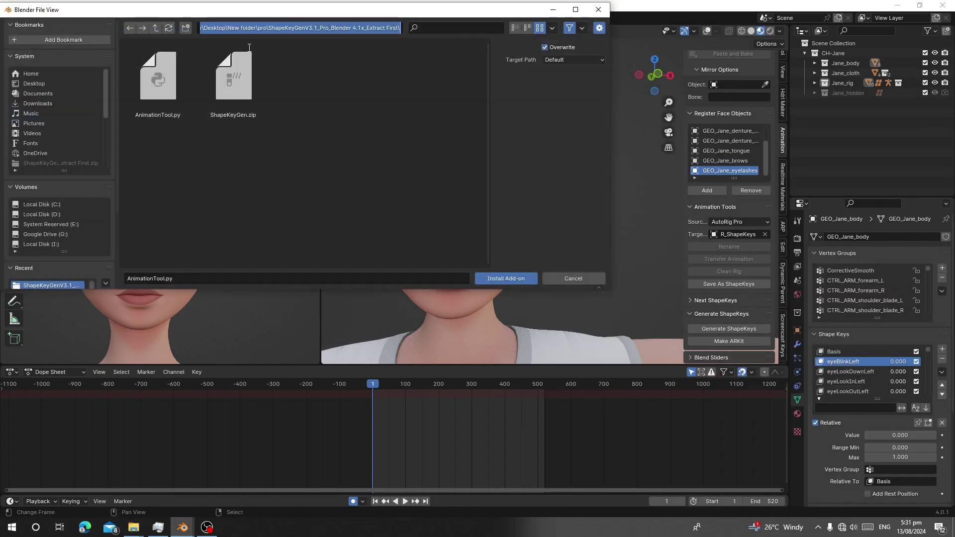
key(ctrl+v)
key(Return)
double_click(153, 94)
click(102, 62)
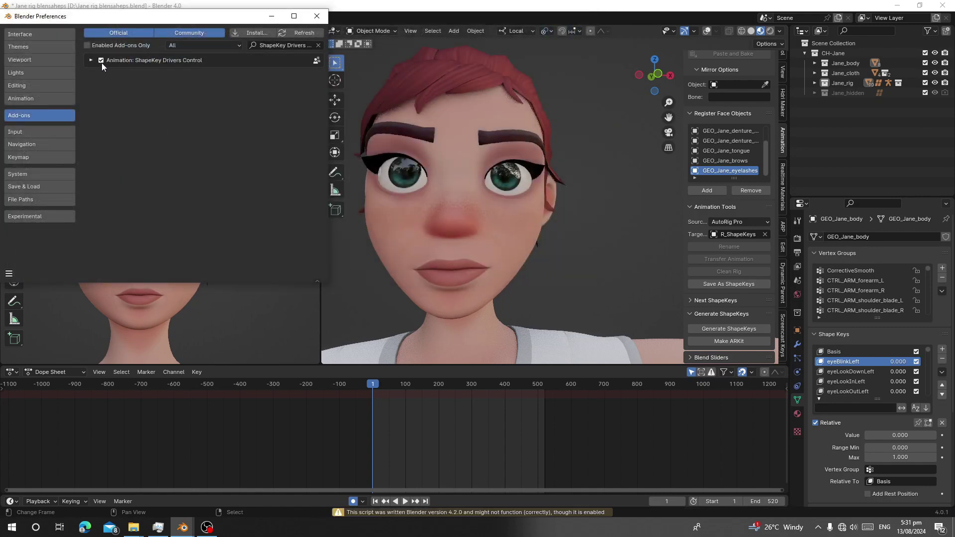
click(317, 16)
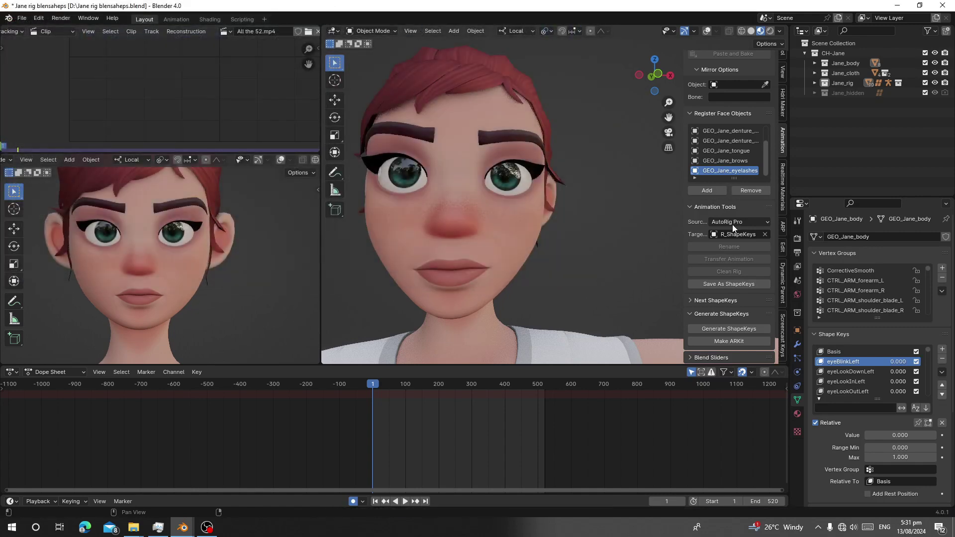
scroll(785, 317, down, 3)
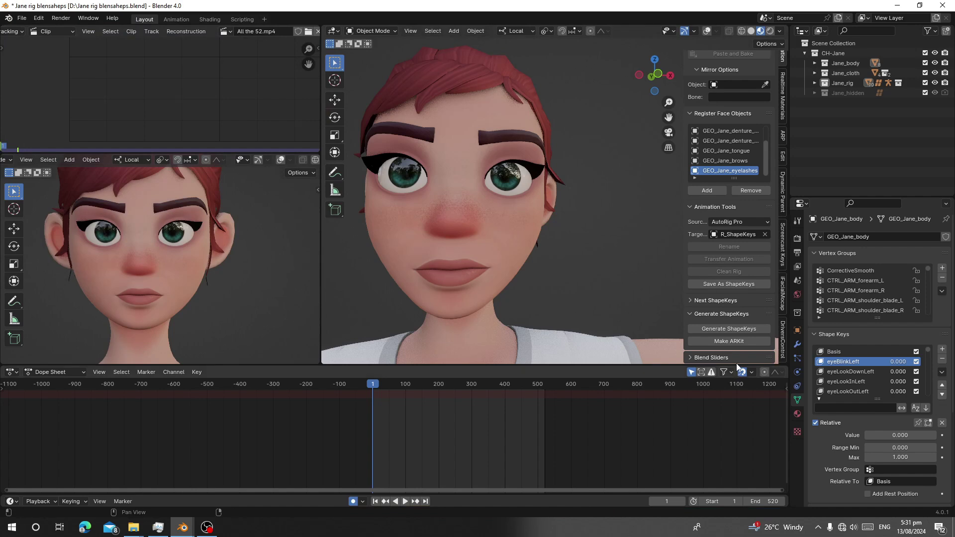
click(783, 340)
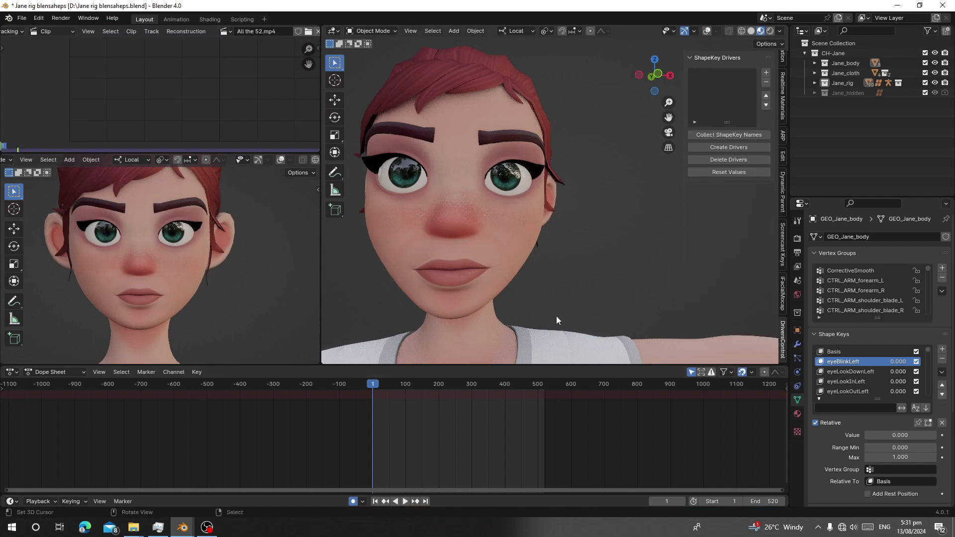
Turn on the viewport overlays, select the R_ShapeKeys rig and play its keyframed animation to frame 74
click(708, 31)
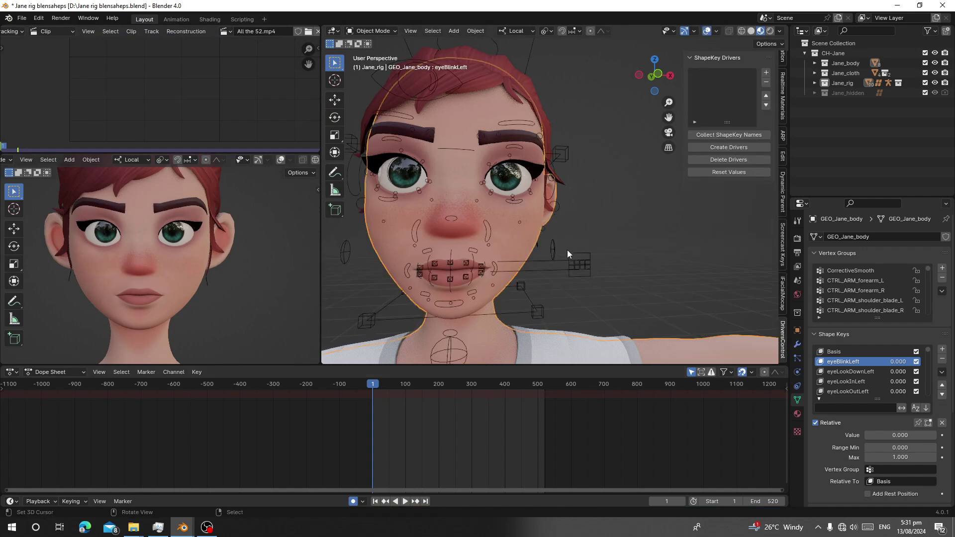
click(568, 253)
key(space)
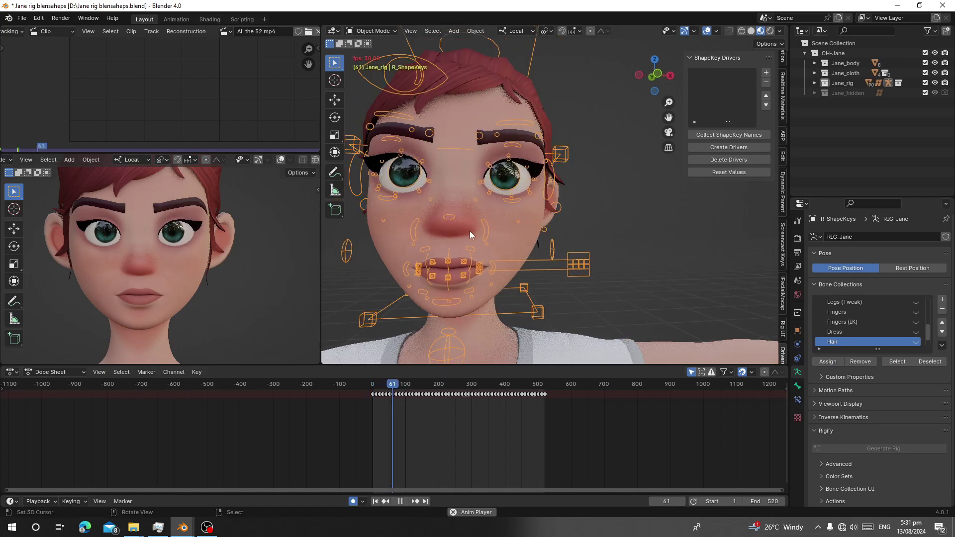
key(space)
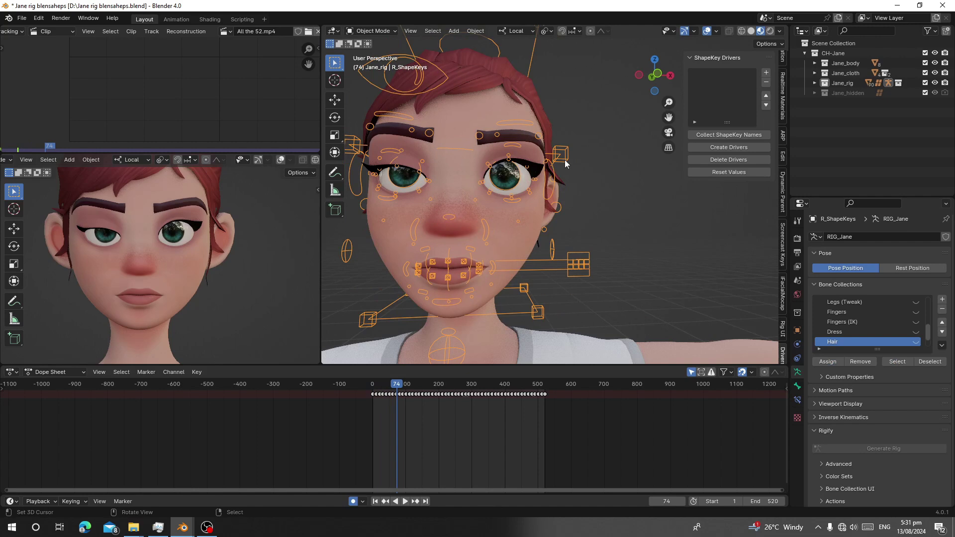
Run Clean Rig on R_ShapeKeys, check the face at frame 100, then return to frame 1 and hide the rig
scroll(786, 84, up, 5)
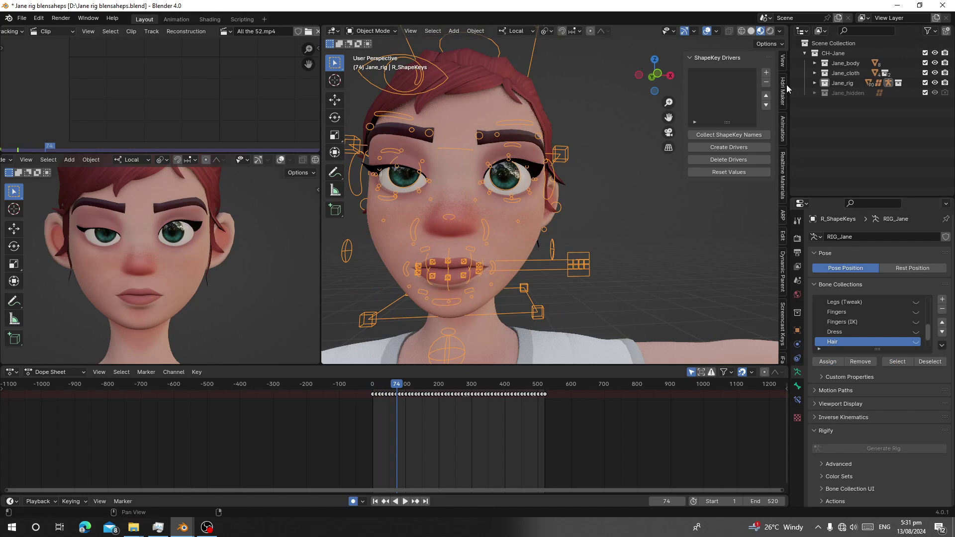
click(782, 153)
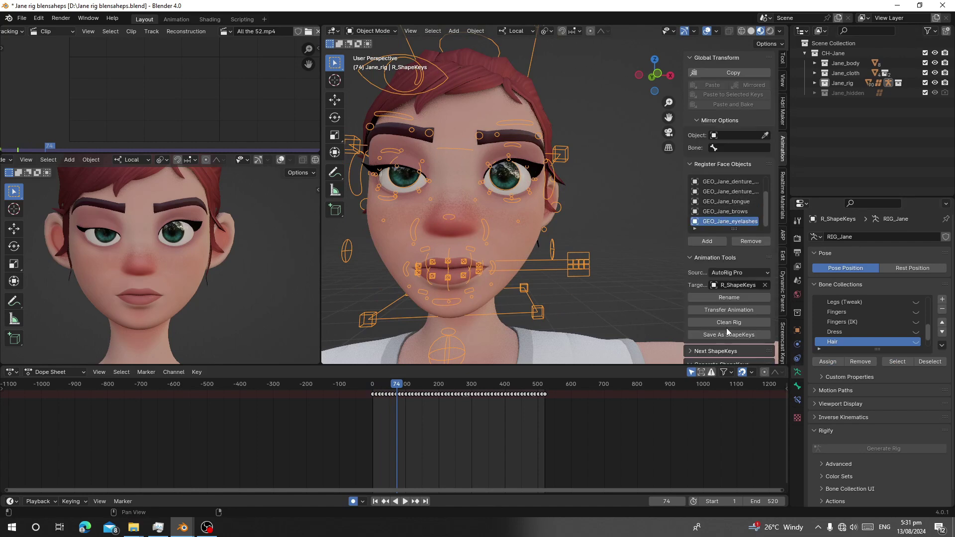
scroll(437, 303, up, 1)
scroll(437, 304, down, 3)
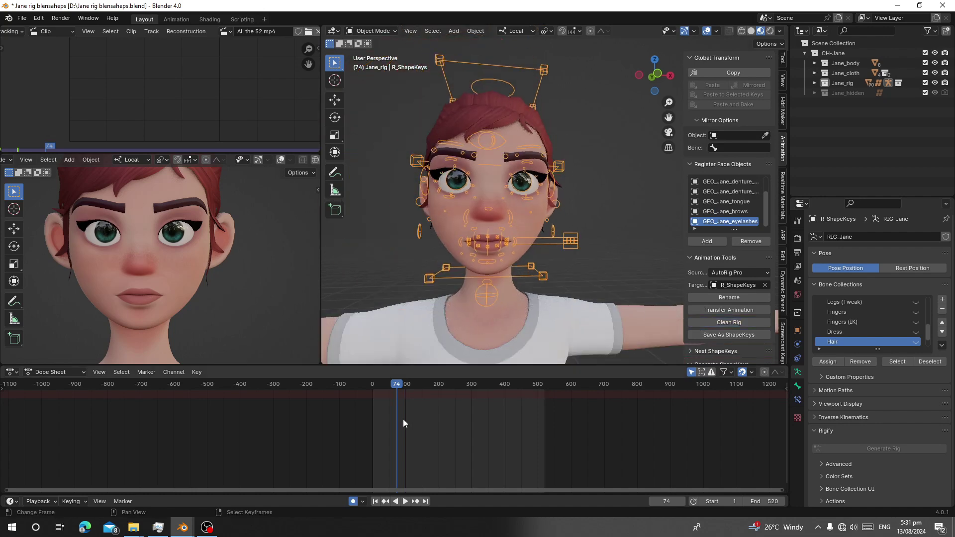
drag(403, 419, 406, 441)
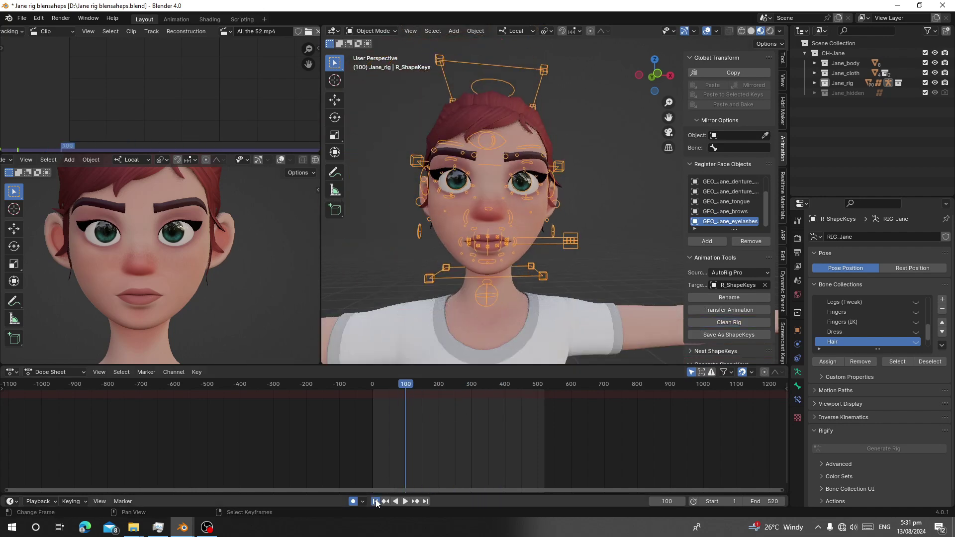
click(375, 502)
key(h)
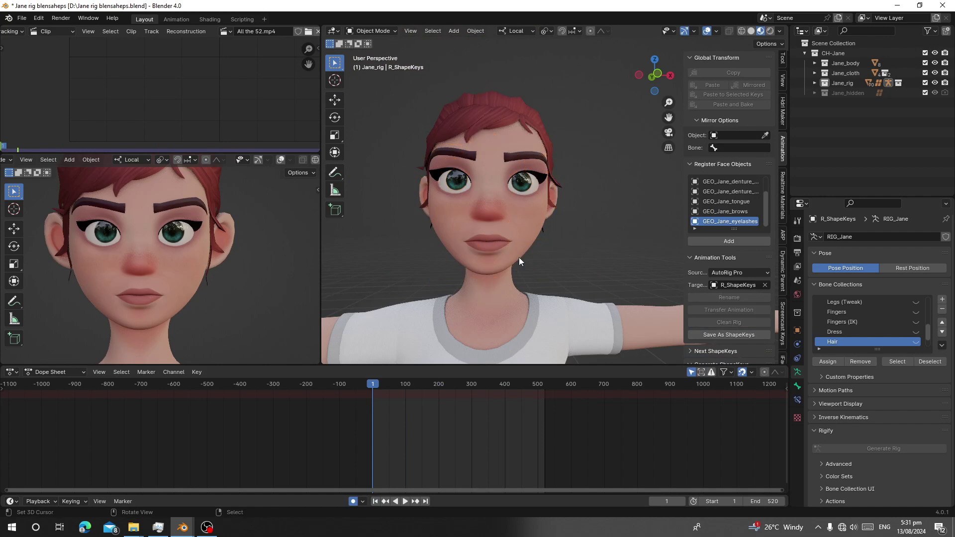
Display the ShapeKey Drivers tools, try the body mesh's eyeLookInLeft value and inspect the eyes mesh's shape keys
scroll(786, 348, down, 4)
click(784, 343)
scroll(583, 174, up, 2)
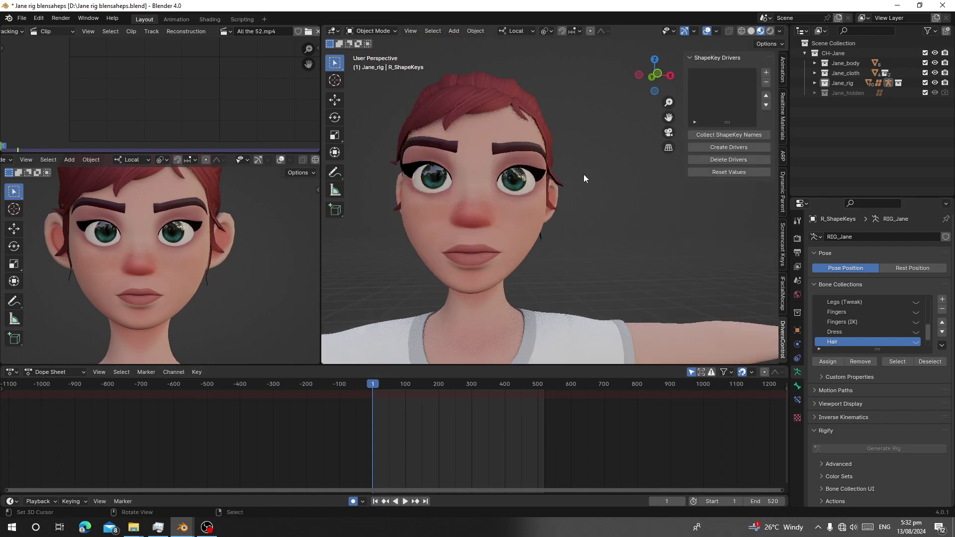
click(464, 234)
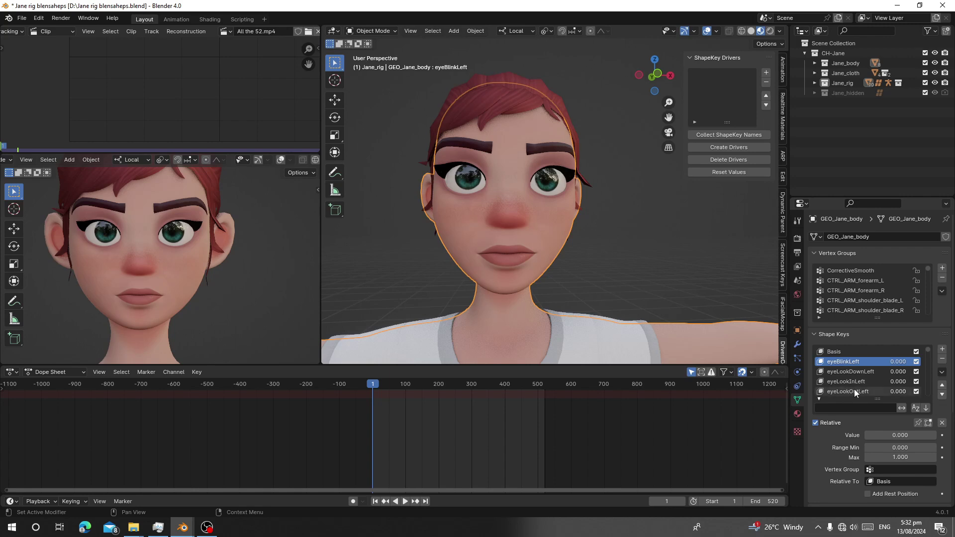
click(851, 382)
drag(878, 437, 864, 436)
click(551, 181)
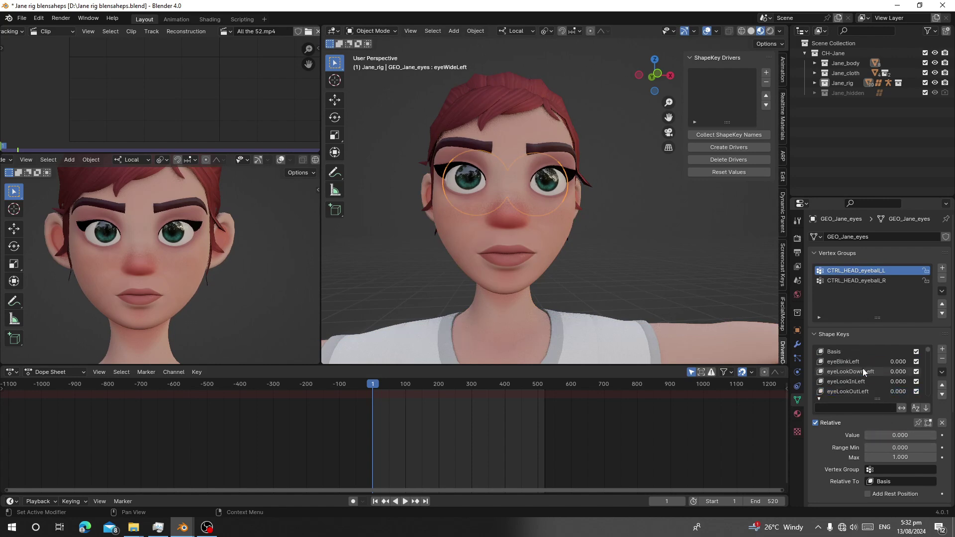
Filter the body mesh's shape keys by JAW and set jawOpen to 1.000
click(544, 234)
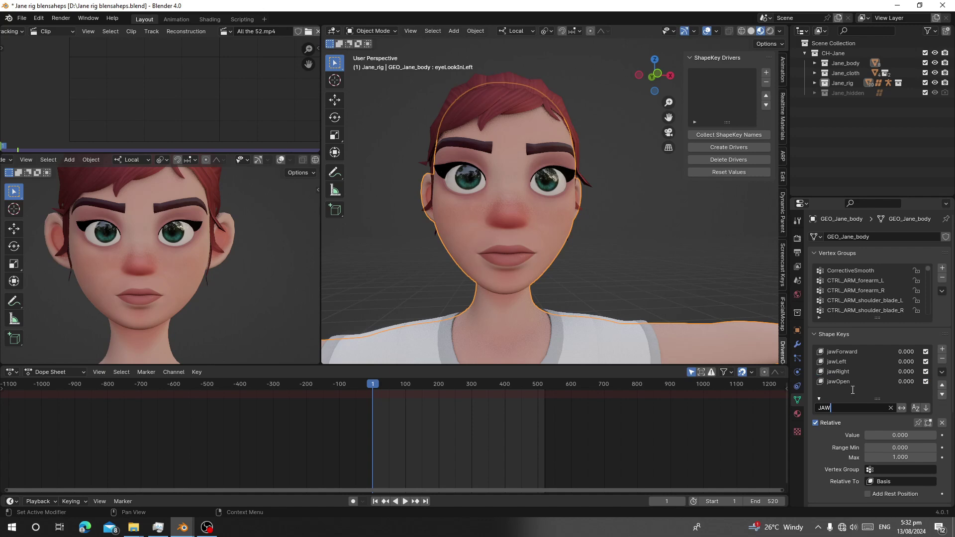
click(852, 390)
click(837, 385)
drag(883, 436, 936, 436)
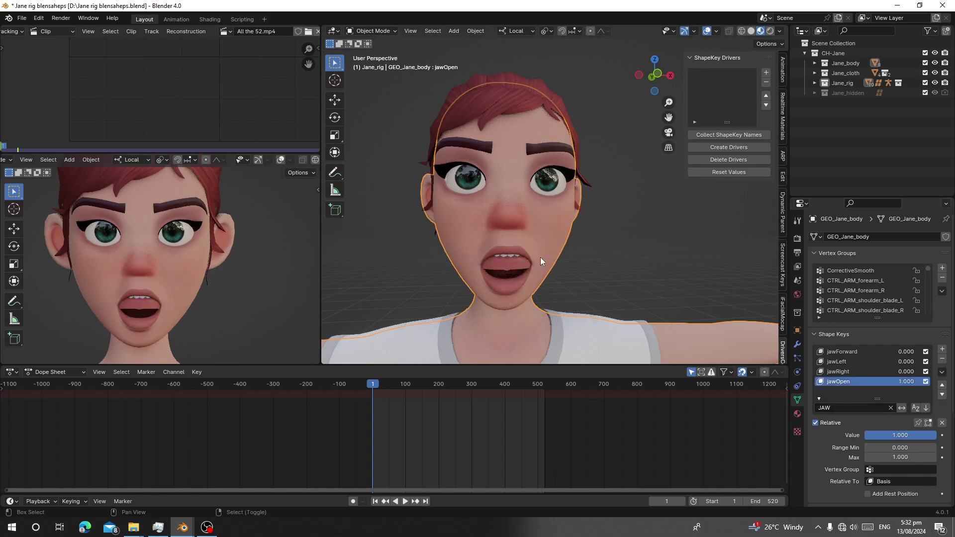
Set jawOpen to 1.000 on the lower denture, check the tongue's shape keys and clear the JAW filter
scroll(540, 258, up, 2)
click(513, 249)
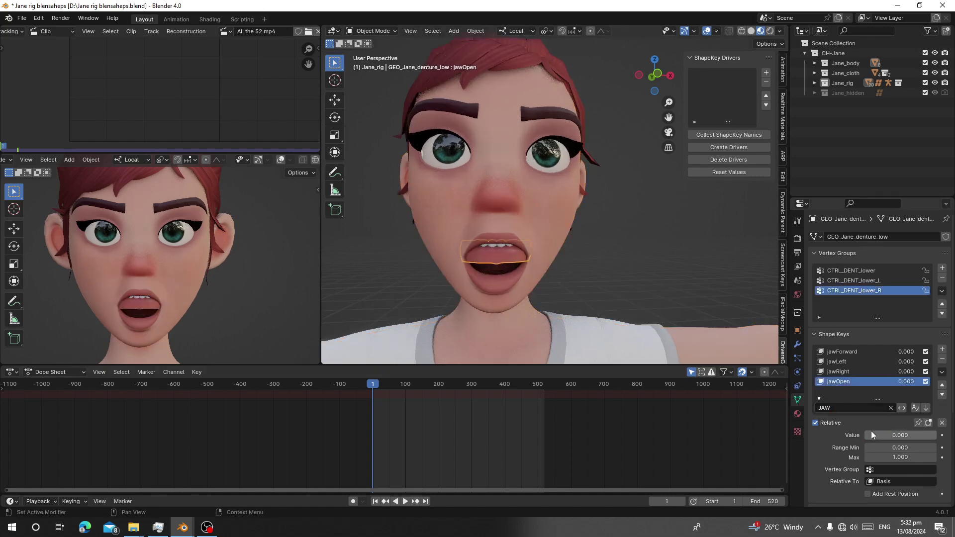
drag(875, 434, 935, 435)
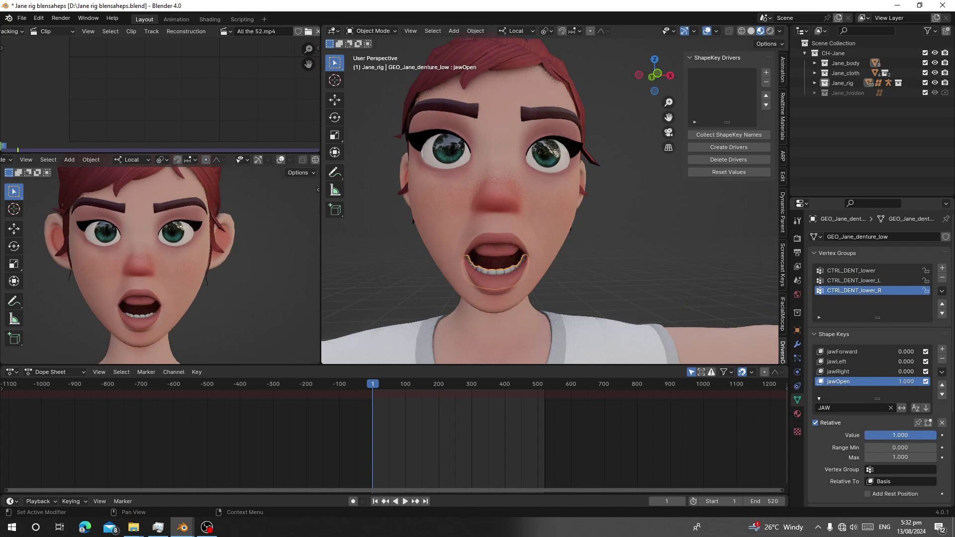
click(510, 261)
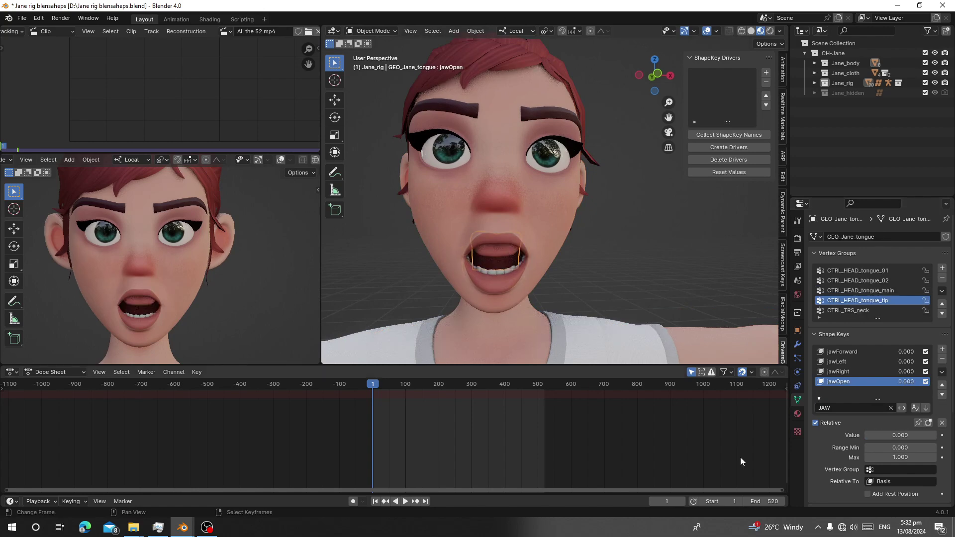
click(890, 408)
right_click(500, 270)
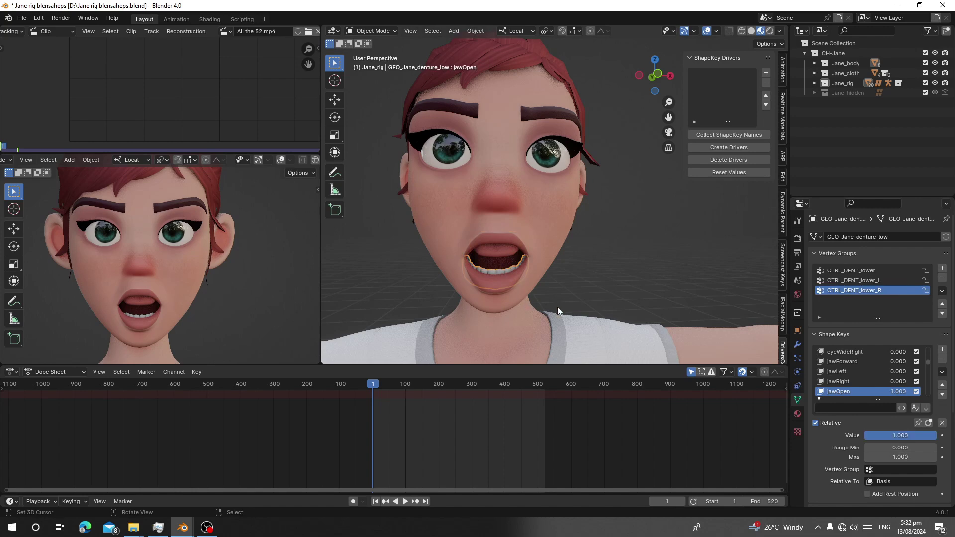
Reset jawOpen to 0.000 on both the lower denture and the body mesh
drag(889, 435, 816, 435)
right_click(508, 275)
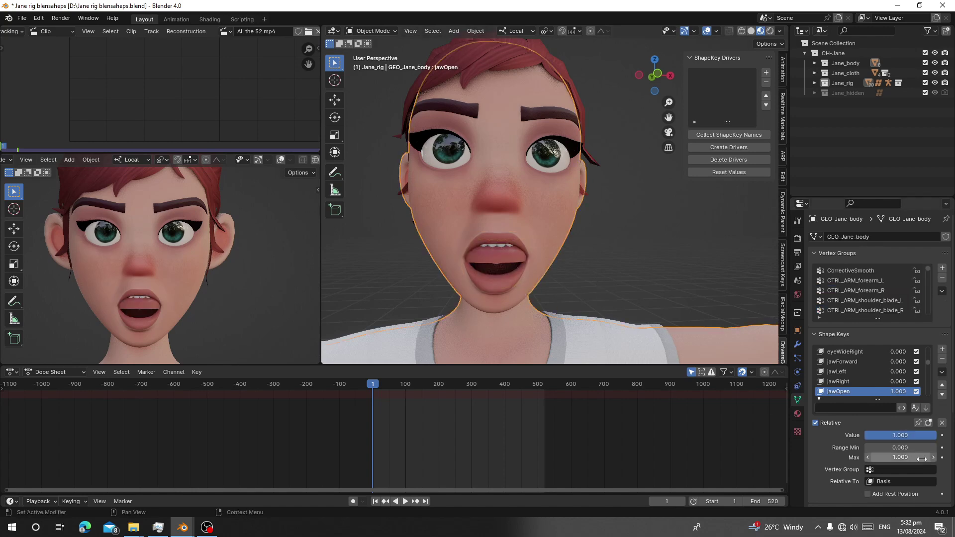
drag(930, 438, 862, 437)
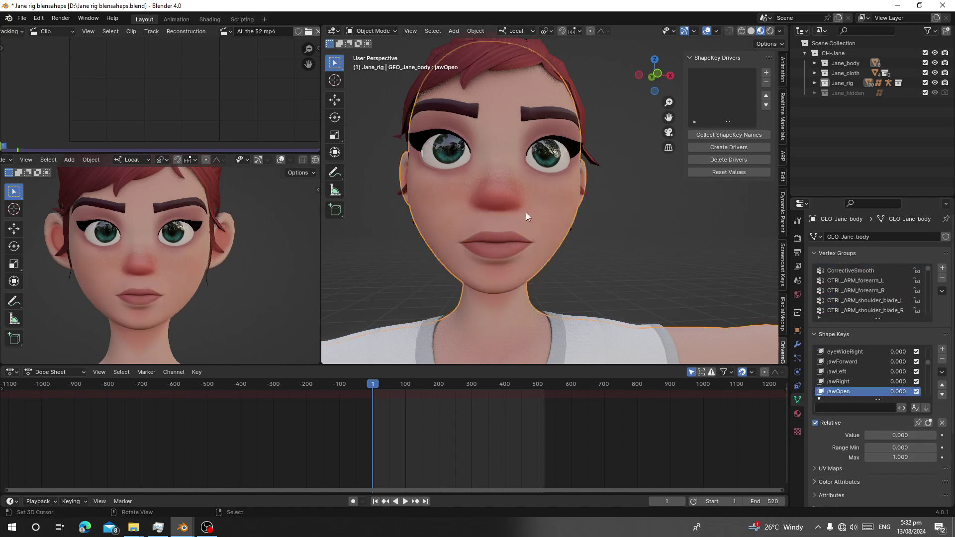
key(g)
right_click(587, 320)
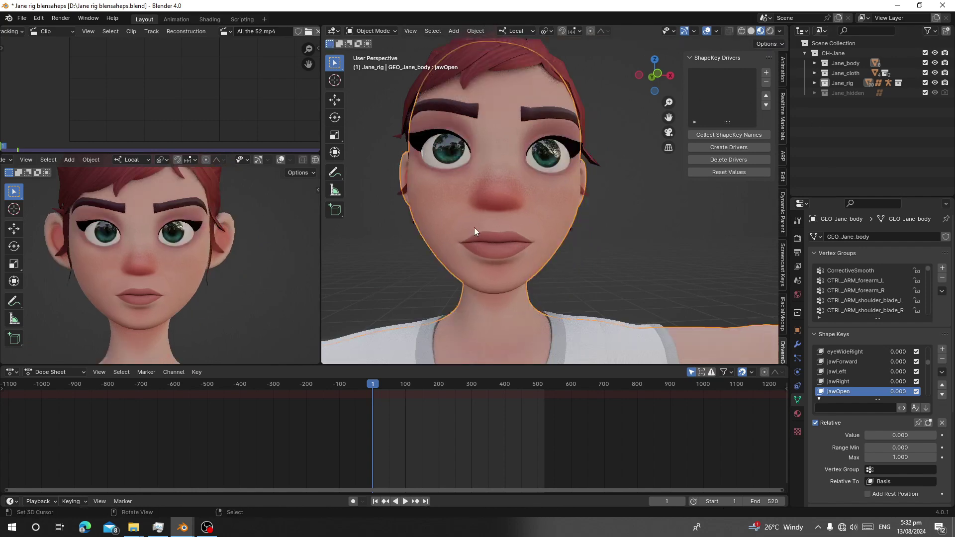
scroll(483, 227, down, 1)
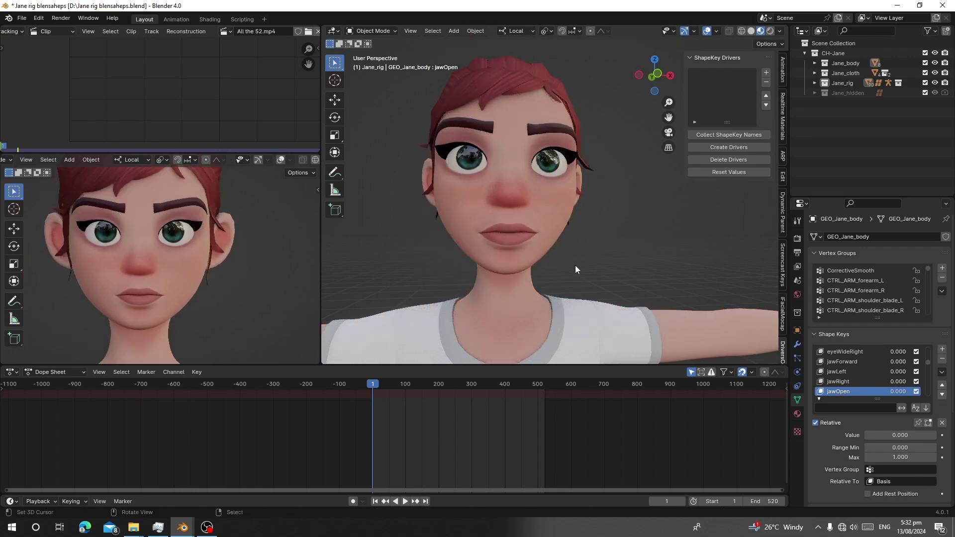
scroll(559, 229, down, 2)
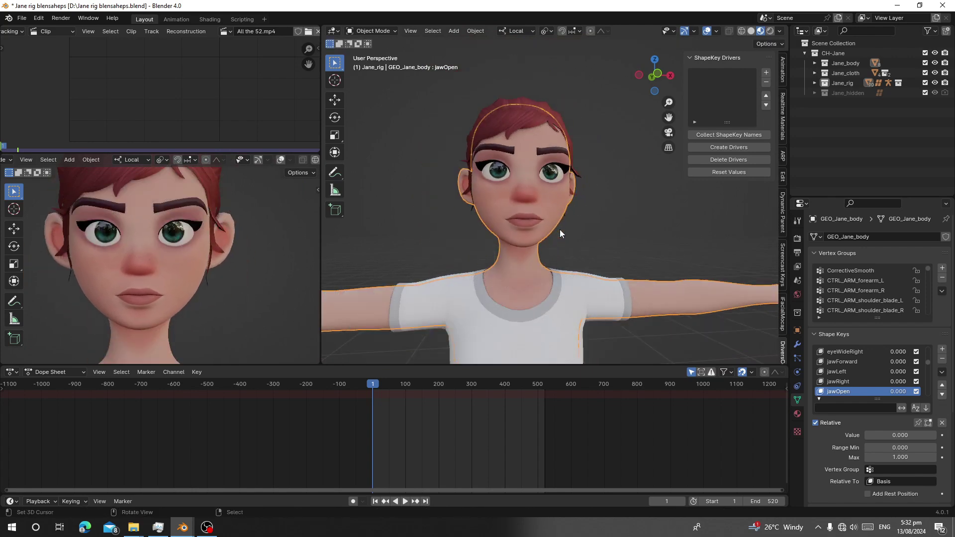
key(g)
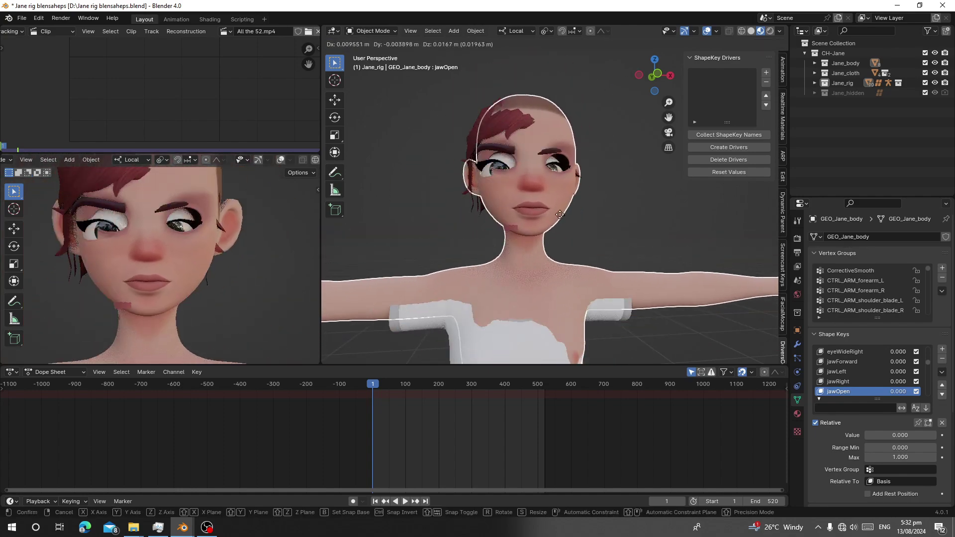
click(541, 253)
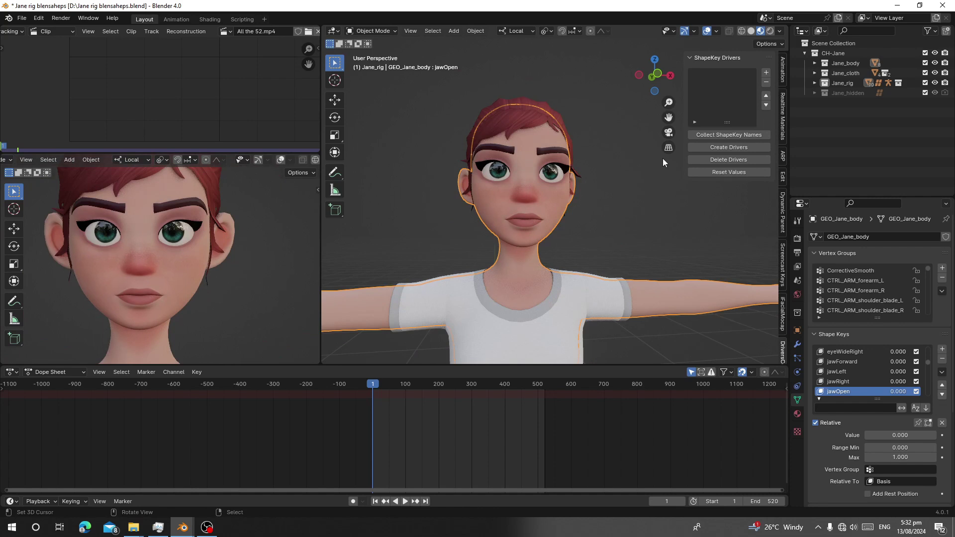
Add the body mesh to the ShapeKey Drivers list, hide it, and add the eyes mesh
click(766, 73)
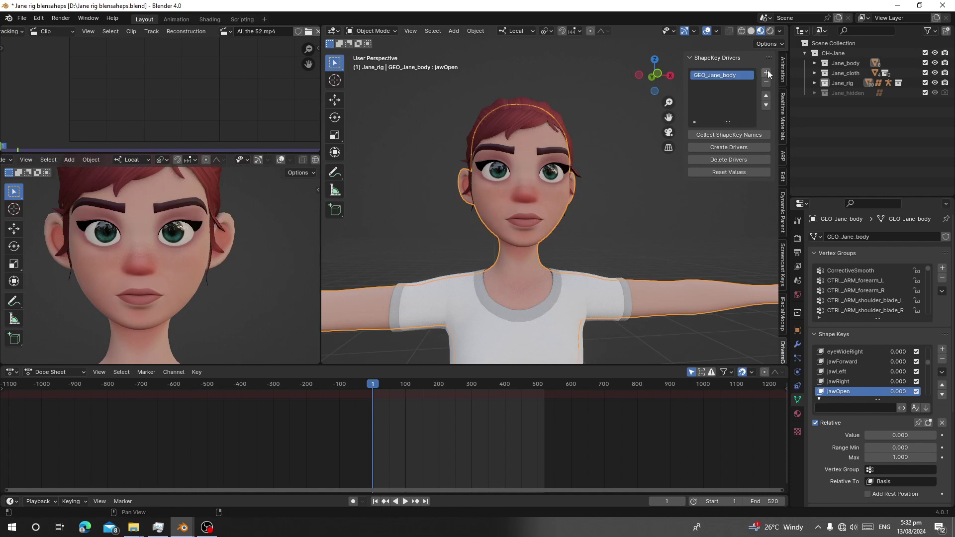
scroll(507, 195, up, 4)
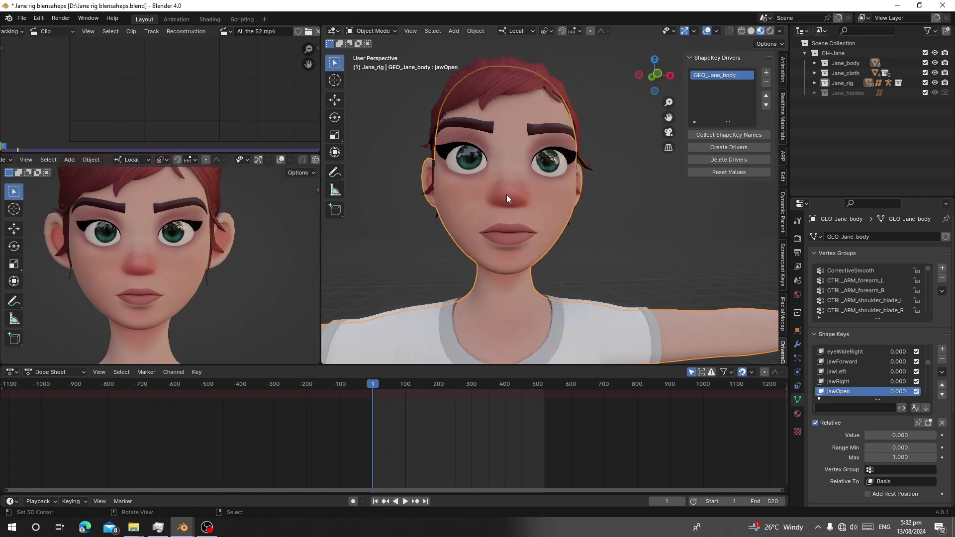
key(h)
click(527, 166)
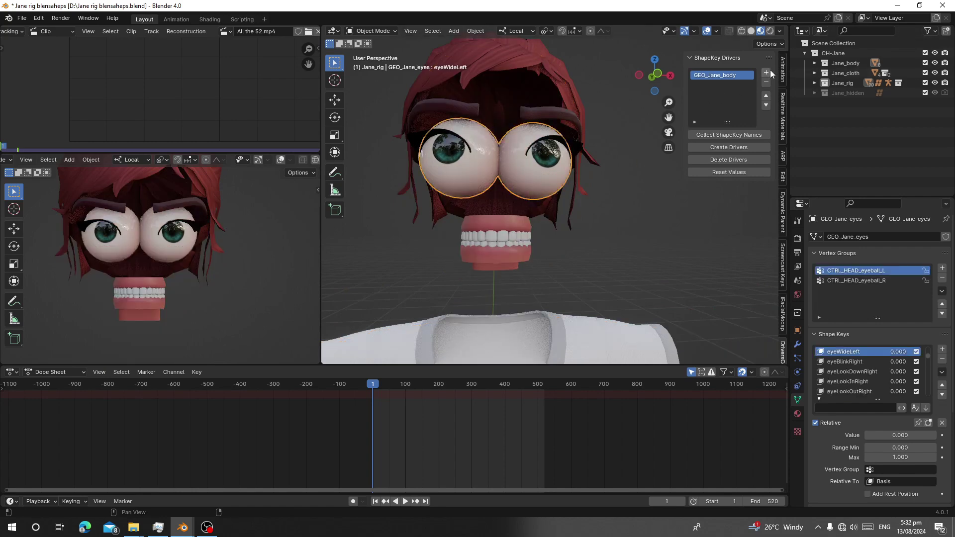
click(767, 73)
Hide the eyes, add the brows mesh to the ShapeKey Drivers list, hide it, and add the upper denture
key(h)
click(538, 114)
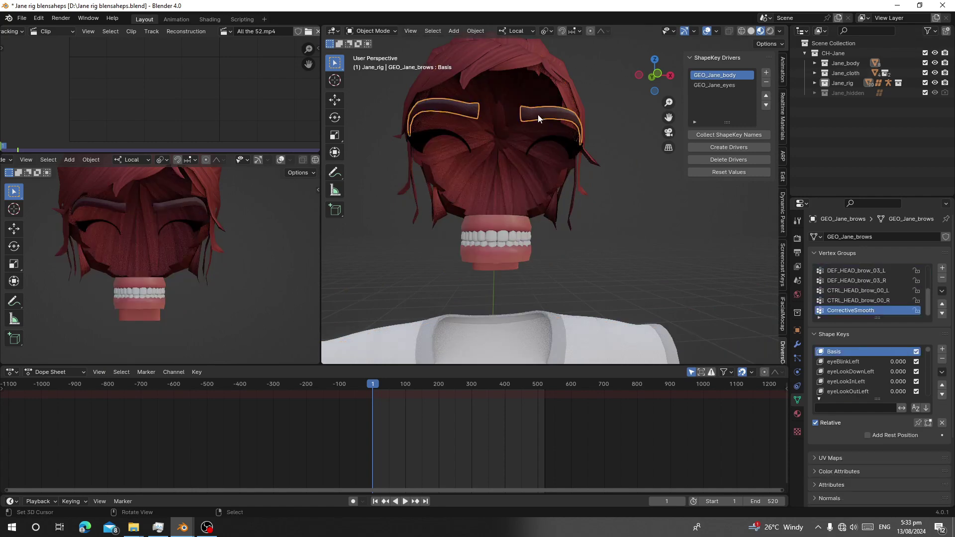
click(765, 73)
key(h)
click(496, 233)
click(762, 73)
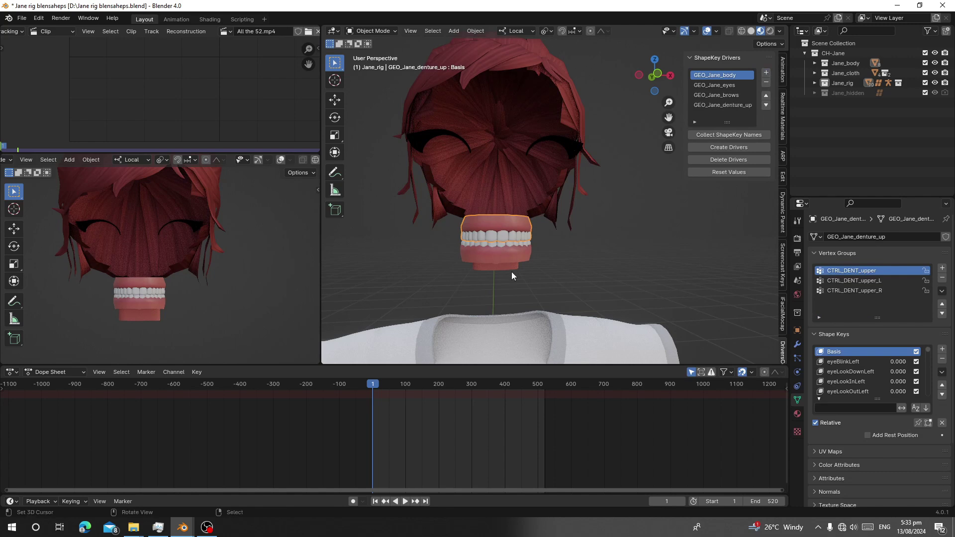
Hide the upper denture and add the lower denture plus all remaining visible objects to the ShapeKey Drivers list
key(h)
click(496, 251)
click(762, 75)
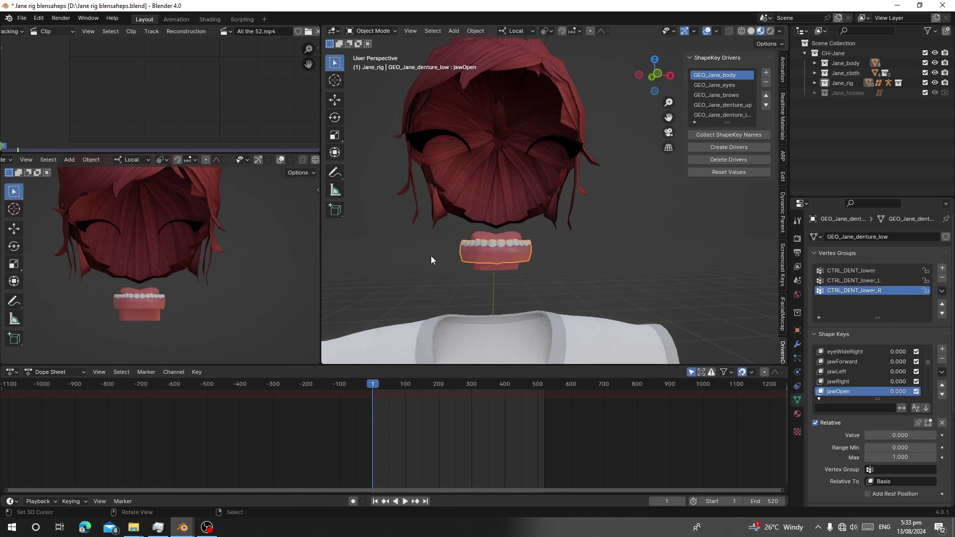
key(a)
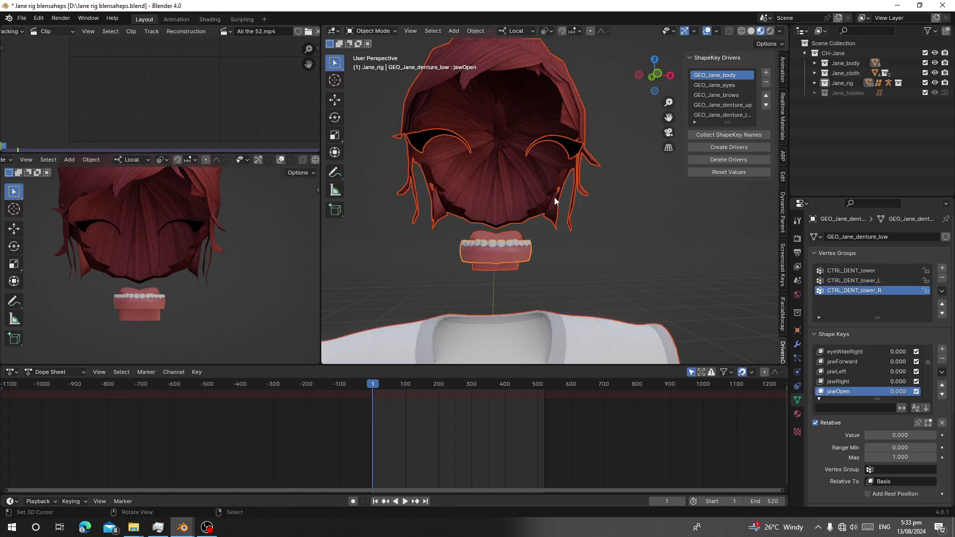
click(766, 72)
Unhide all hidden objects and hide the R_ShapeKeys rig again
scroll(543, 269, down, 5)
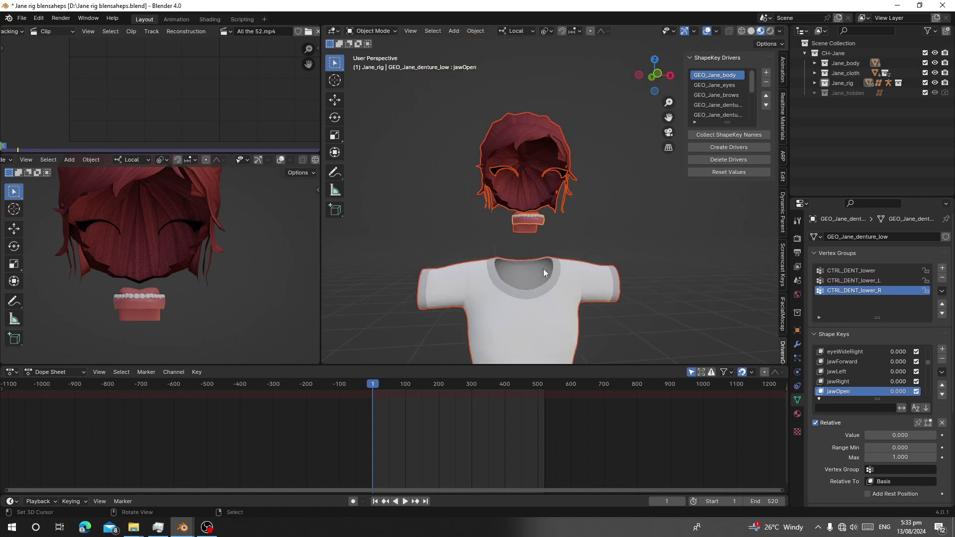
key(alt+h)
scroll(592, 224, up, 5)
click(592, 223)
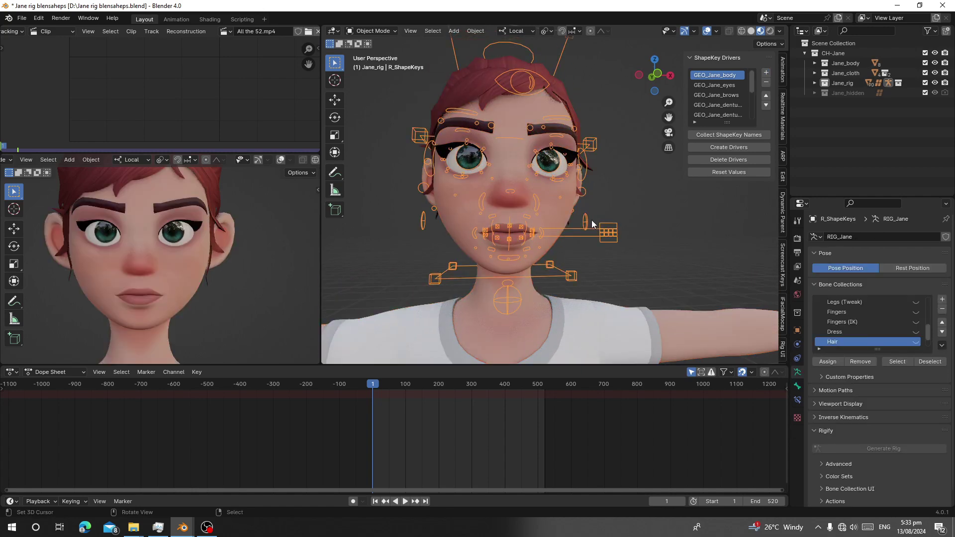
key(h)
Make the body mesh the active selection and leave it at its original location
middle_drag(592, 224, 540, 216)
right_click(576, 198)
key(g)
right_click(557, 242)
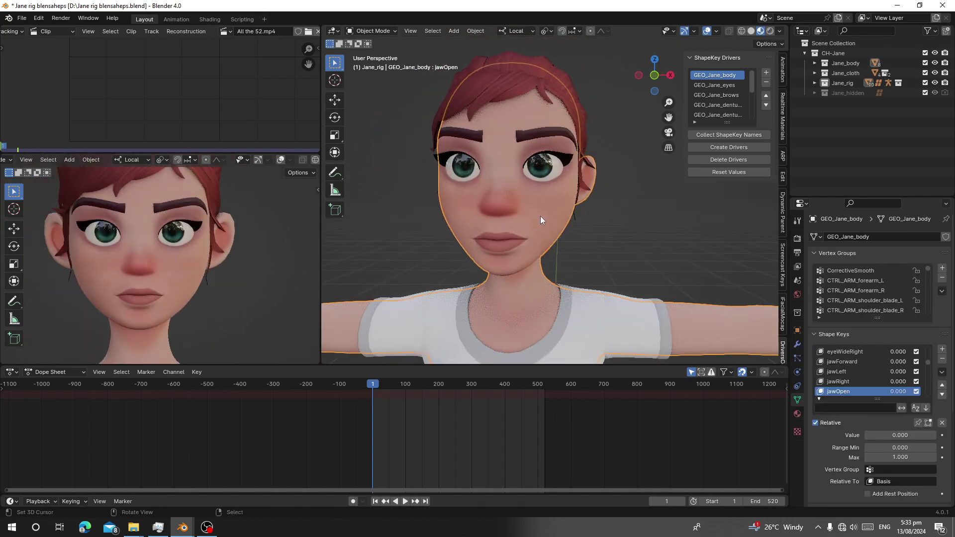
middle_drag(467, 270, 524, 253)
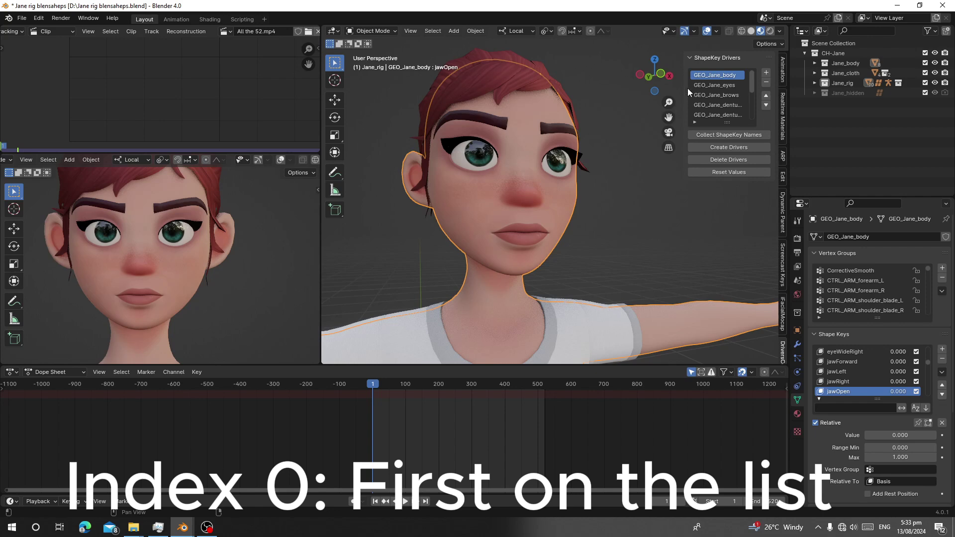
Widen the sidebar, move GEO_Jane_body down the ShapeKey Drivers list and return it to first place
drag(687, 88, 643, 80)
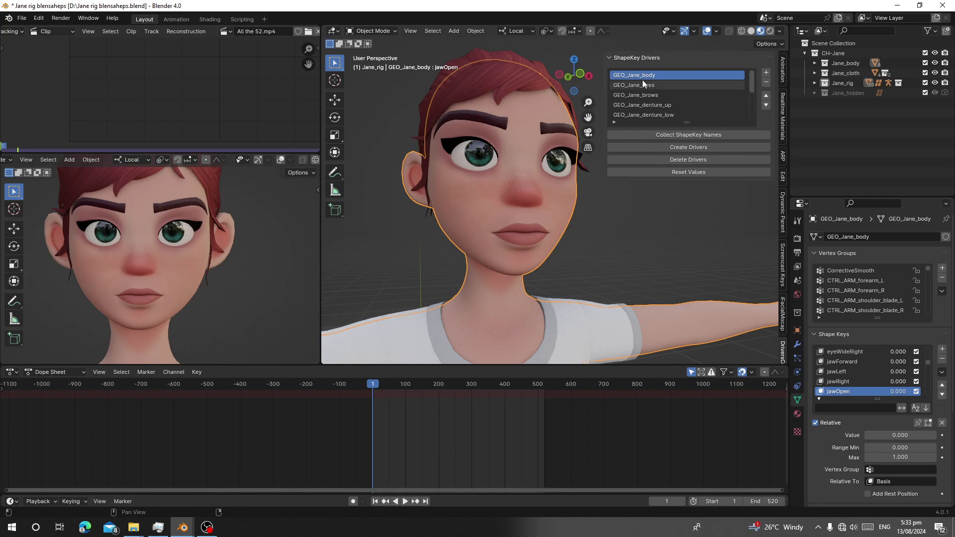
click(766, 105)
click(765, 96)
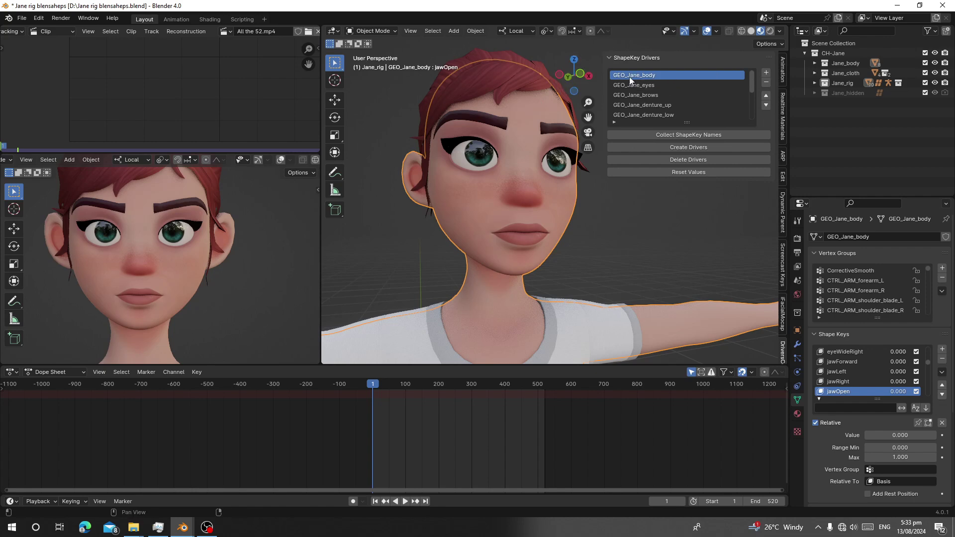
middle_drag(572, 149, 503, 209)
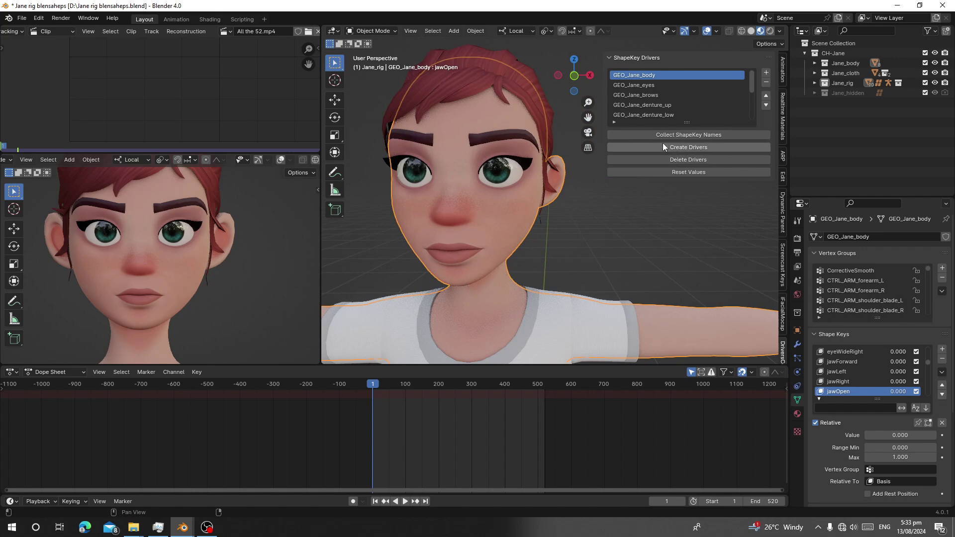
Collect the shape key names and create the drivers for the listed meshes
click(667, 135)
middle_drag(371, 194, 393, 256)
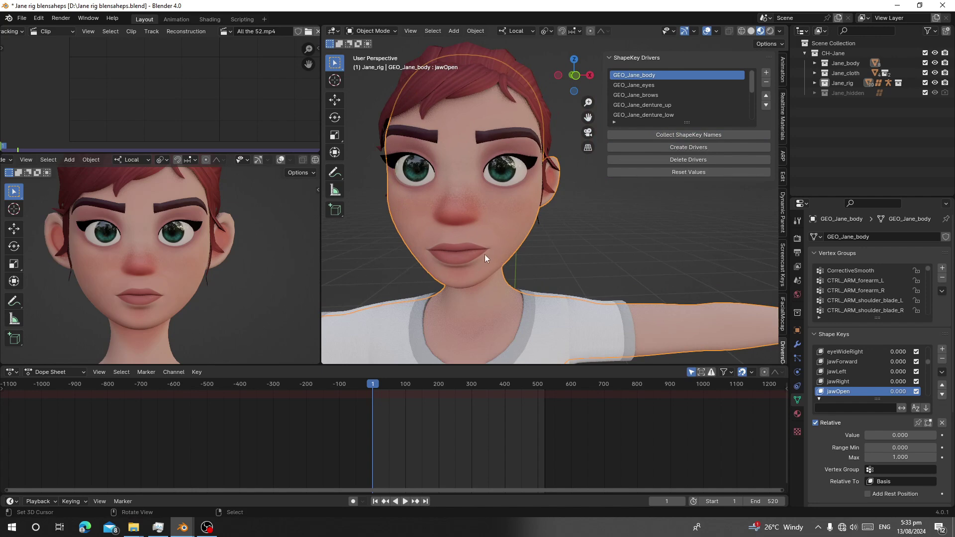
middle_drag(452, 234, 452, 225)
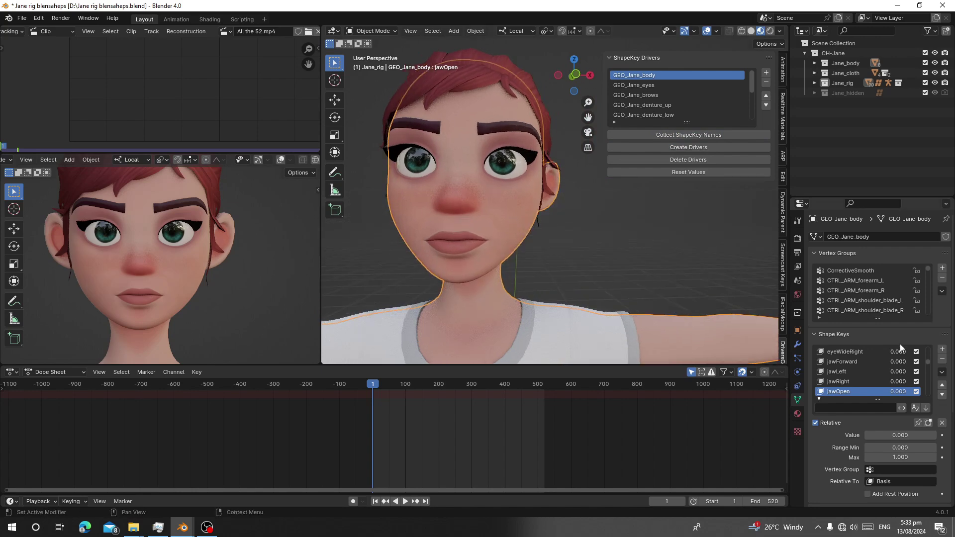
Test jawOpen and mouthClose at 1.000 on the body mesh, returning each to 0.000
scroll(857, 371, down, 2)
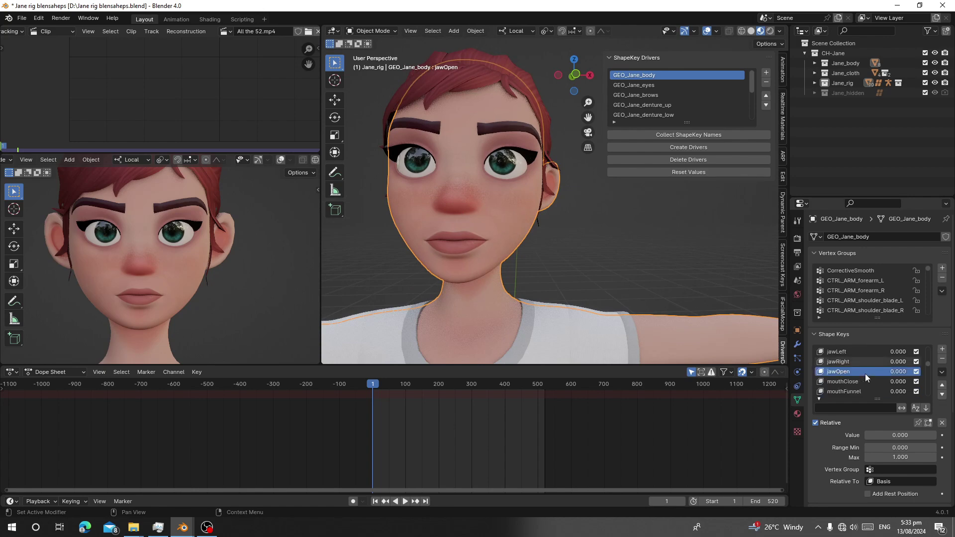
scroll(864, 374, down, 4)
scroll(864, 374, up, 4)
drag(878, 435, 938, 436)
middle_drag(590, 256, 455, 244)
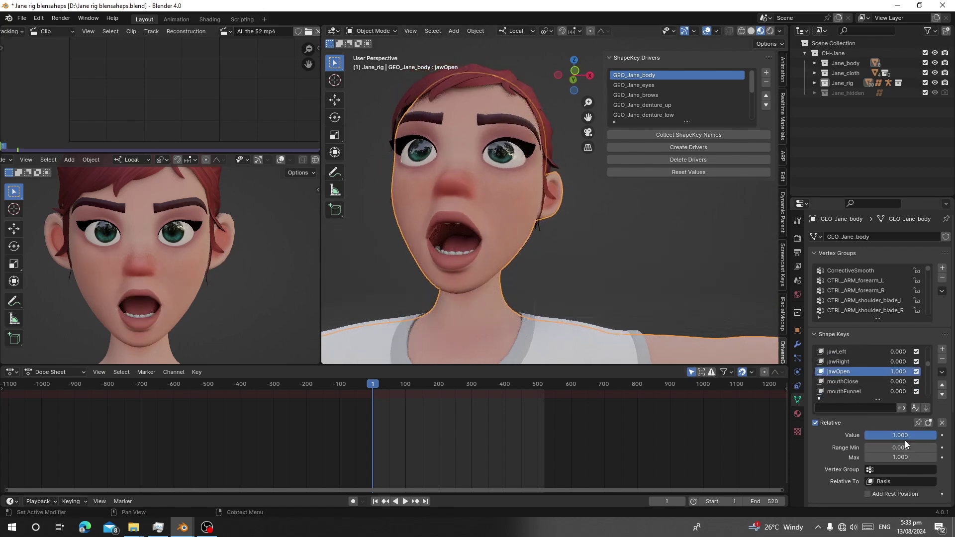
drag(904, 438, 828, 438)
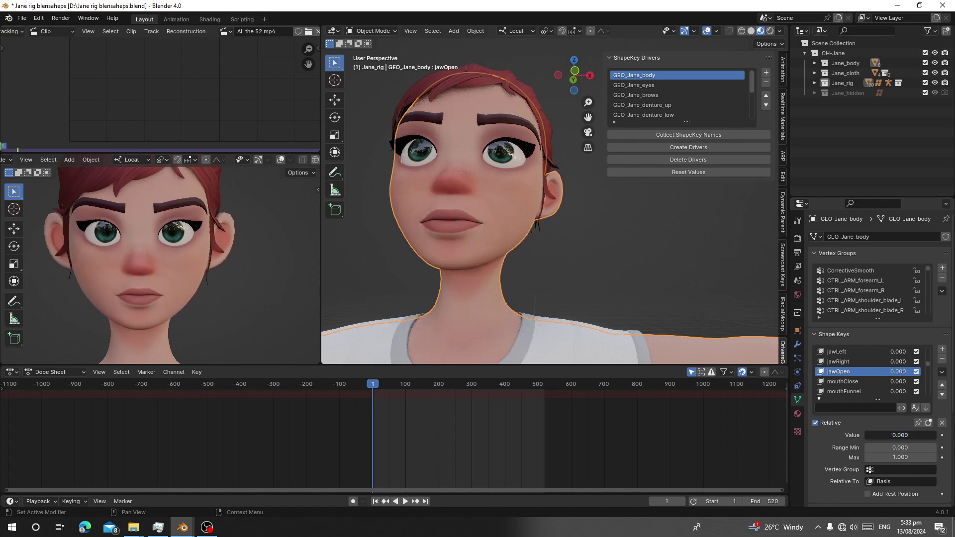
click(840, 381)
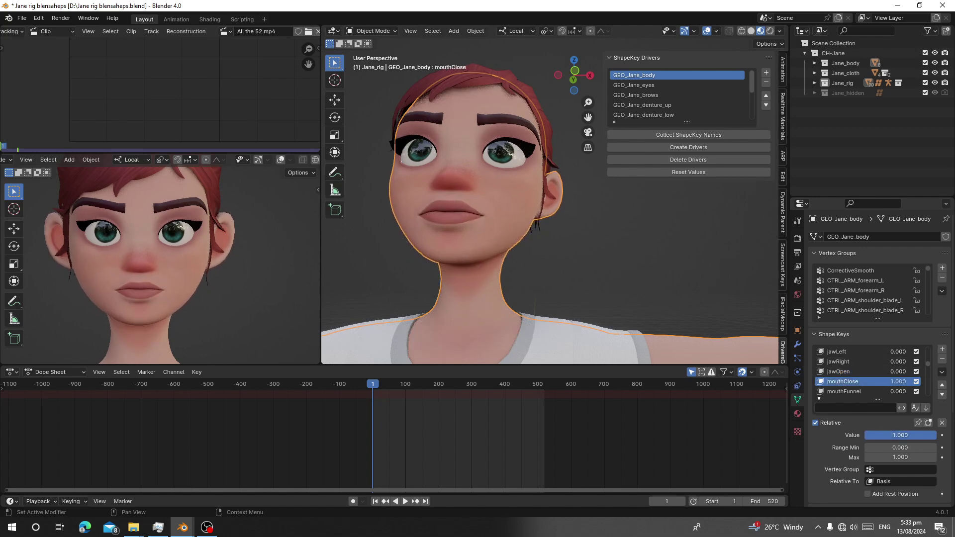
scroll(839, 375, up, 3)
scroll(854, 371, up, 13)
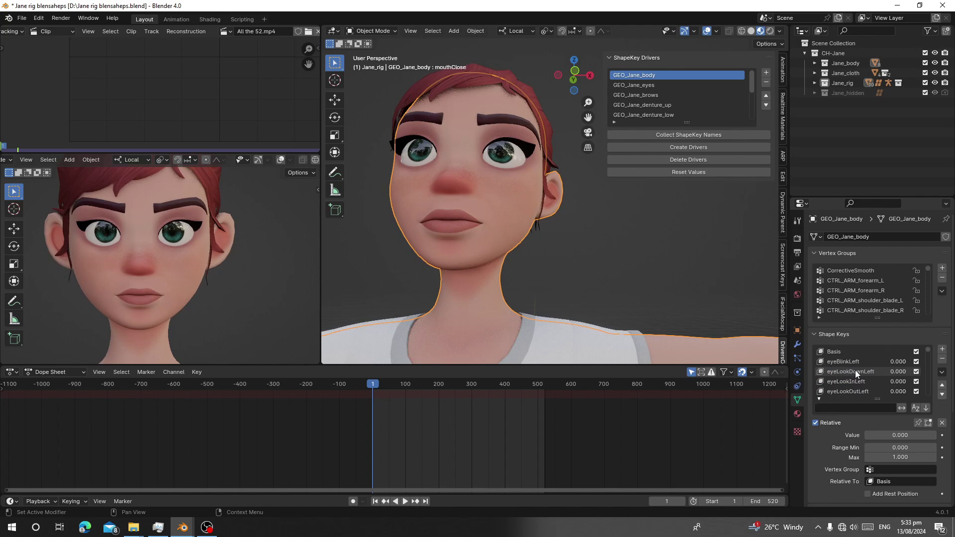
Try eyeLookDownLeft on the body mesh and set eyeBlinkLeft to 1.000
click(855, 371)
drag(894, 435, 935, 435)
click(848, 361)
middle_drag(588, 210, 506, 189)
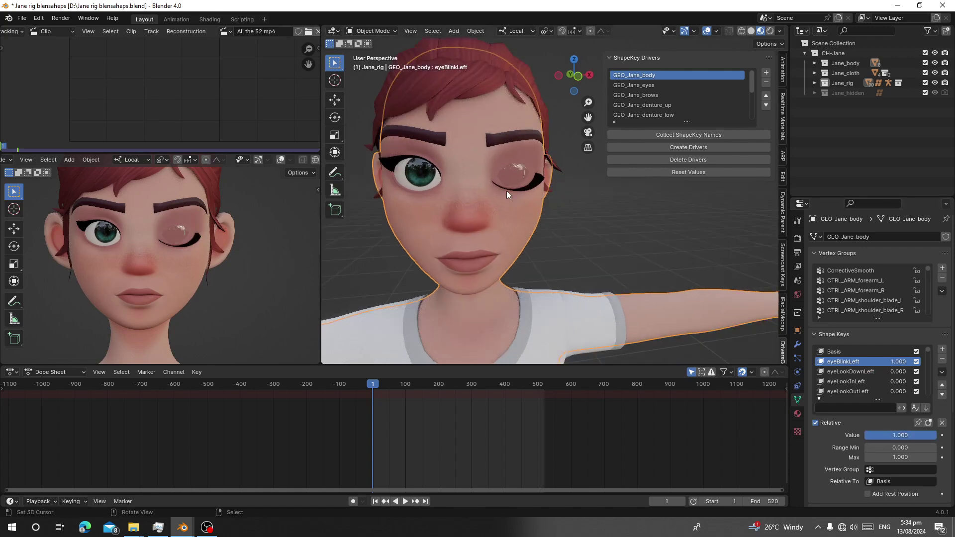
Inspect the eyes mesh's shape keys for drivers
click(479, 151)
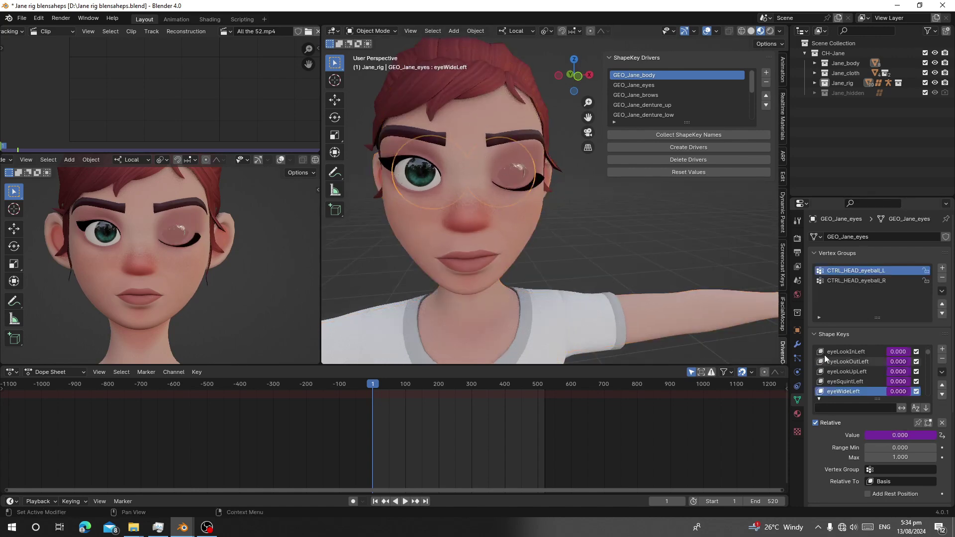
click(876, 362)
scroll(876, 362, down, 15)
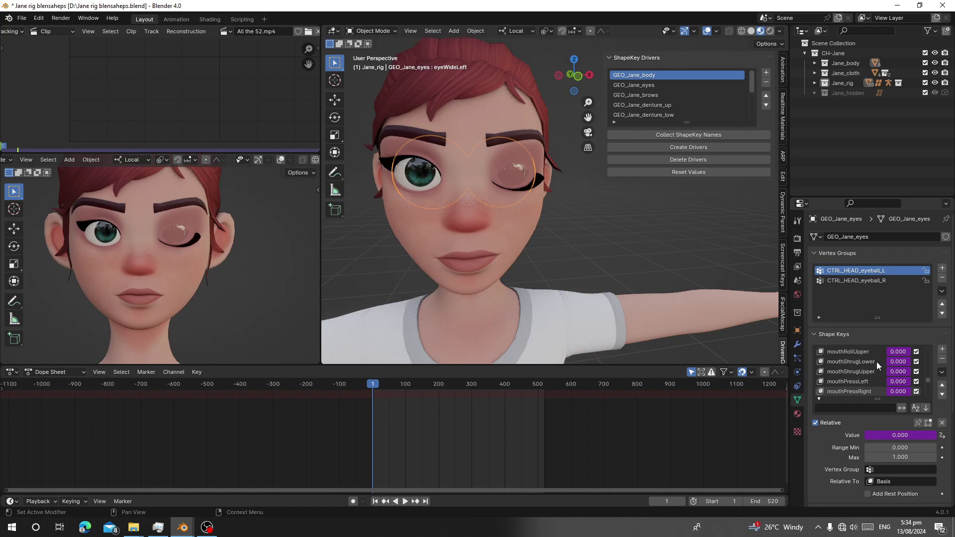
Select the body mesh and filter its shape keys by JAW
click(497, 268)
drag(927, 351, 934, 408)
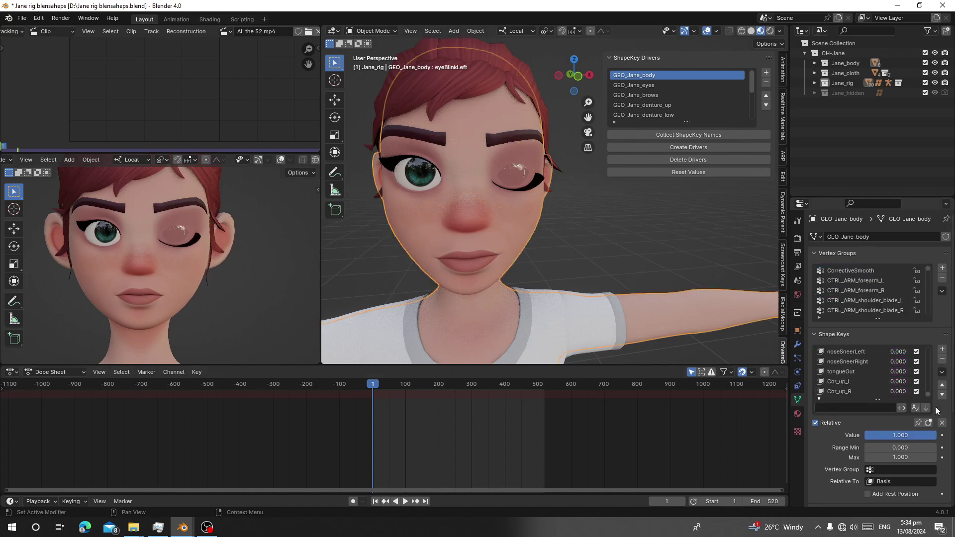
scroll(833, 378, up, 6)
click(822, 407)
text(j)
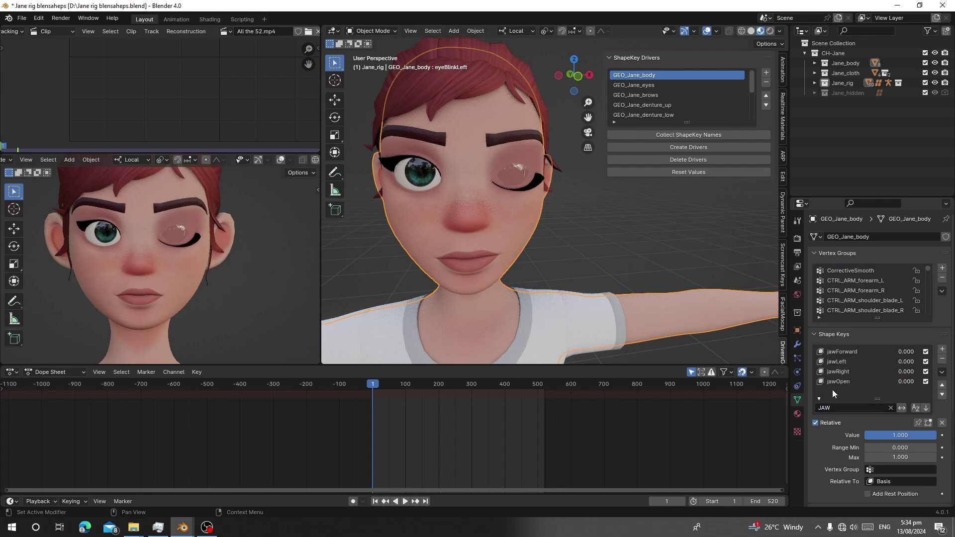
Set jawOpen to 1.000 on the body mesh and inspect the lower teeth inside the open mouth
click(839, 382)
drag(879, 435, 934, 435)
middle_drag(488, 262, 481, 261)
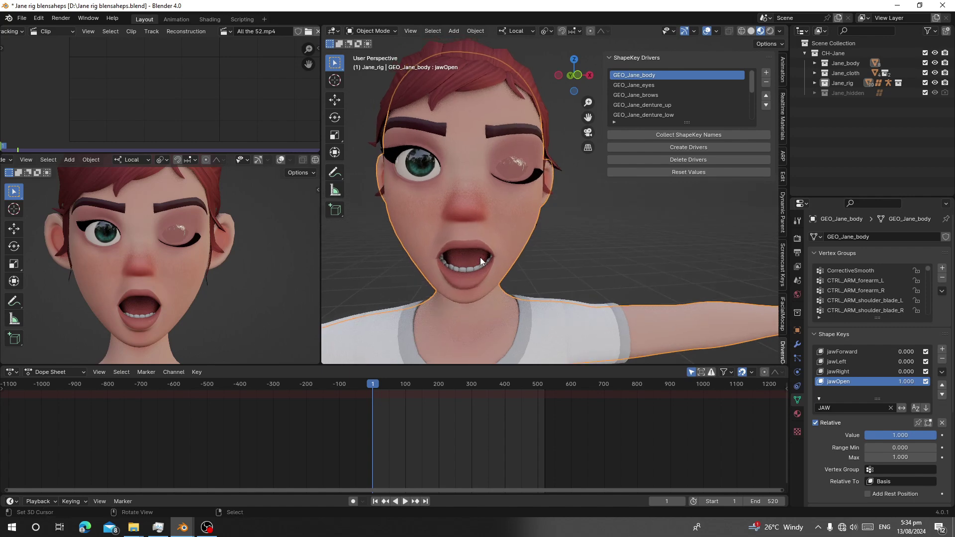
scroll(479, 257, up, 5)
scroll(586, 262, down, 2)
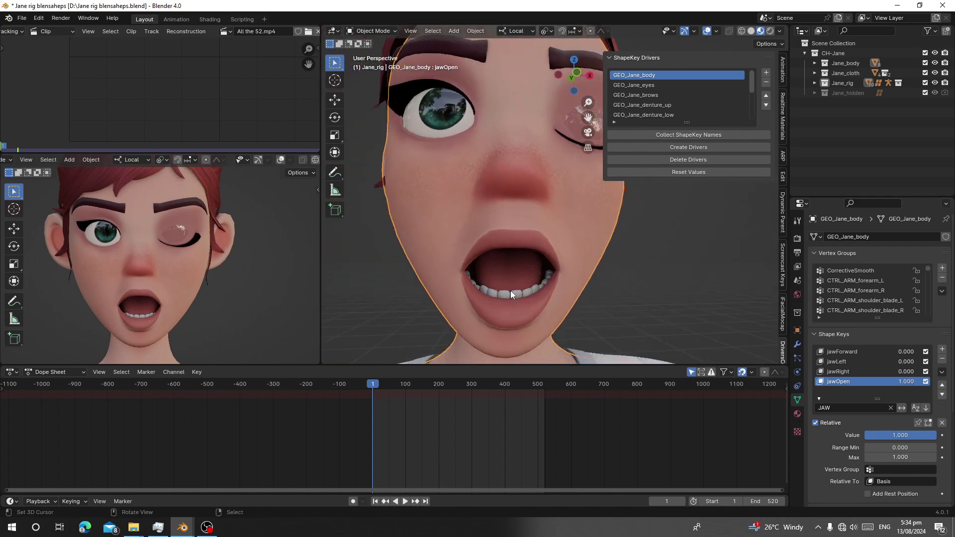
Set jawOpen to 0.558 on the body mesh and compare the lower denture's jawOpen shape key before and after
click(511, 293)
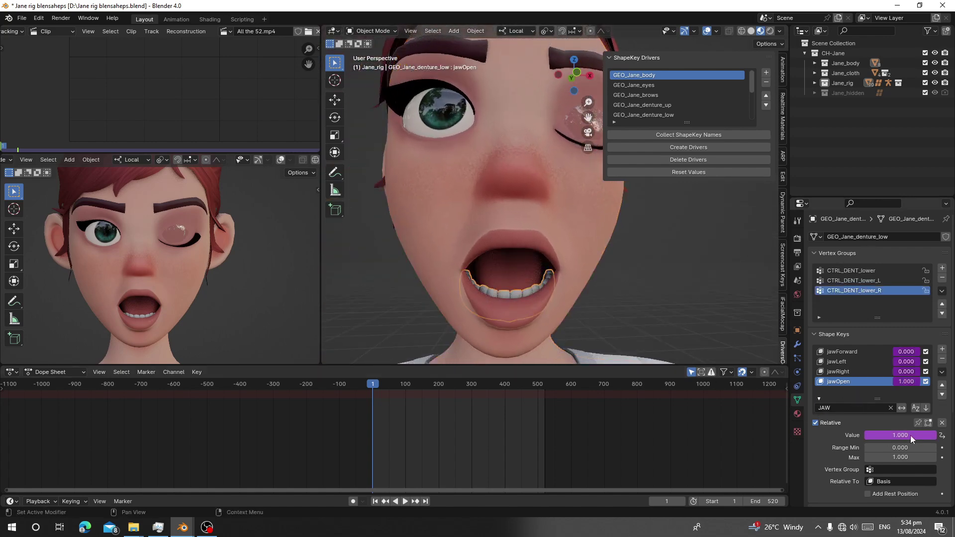
click(539, 220)
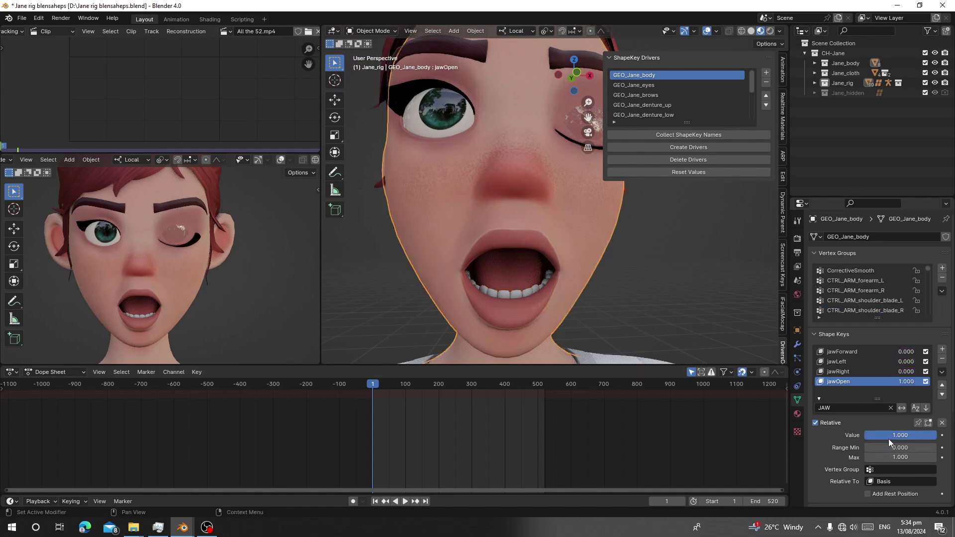
drag(890, 436, 856, 437)
click(513, 271)
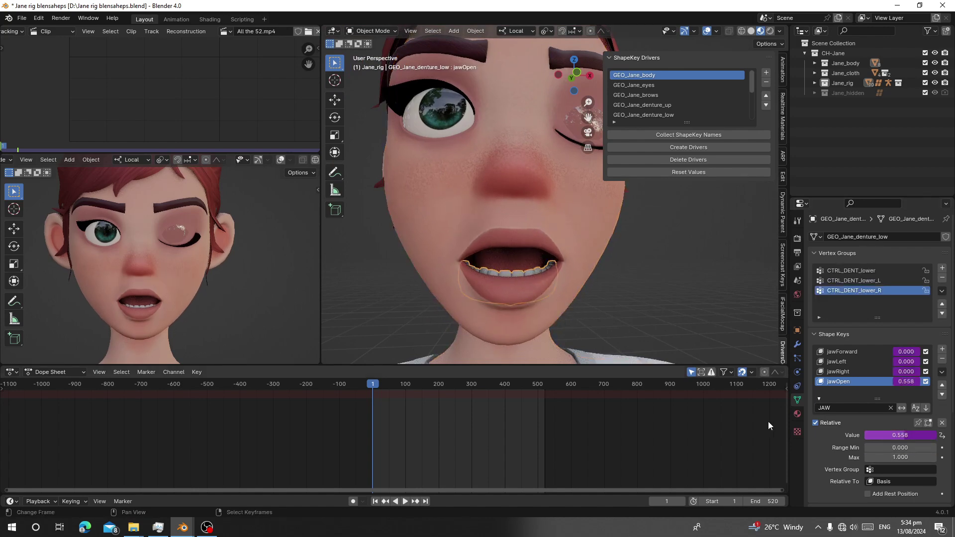
click(460, 219)
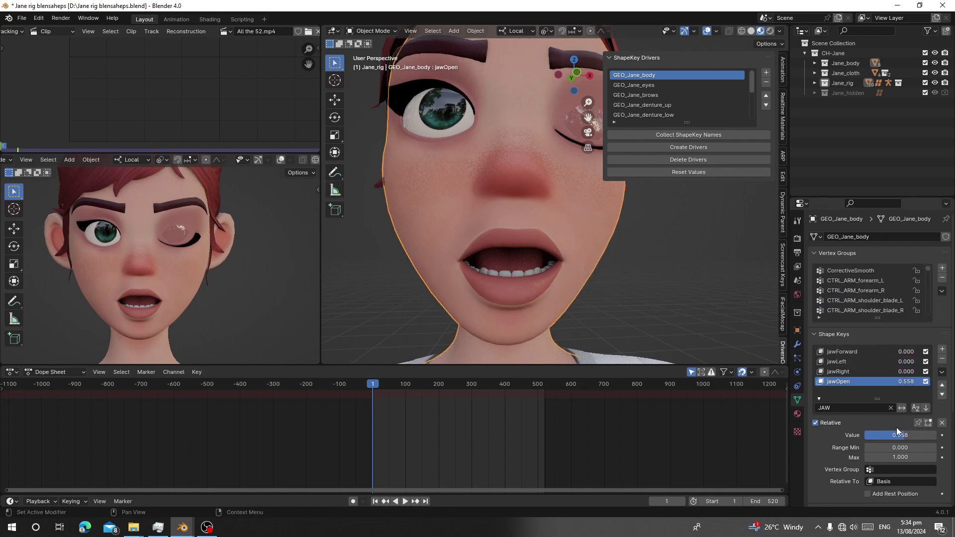
Try jawOpen at 0.000 and 0.959 on the body mesh, and reset all shape key values with the add-on
drag(897, 433, 852, 433)
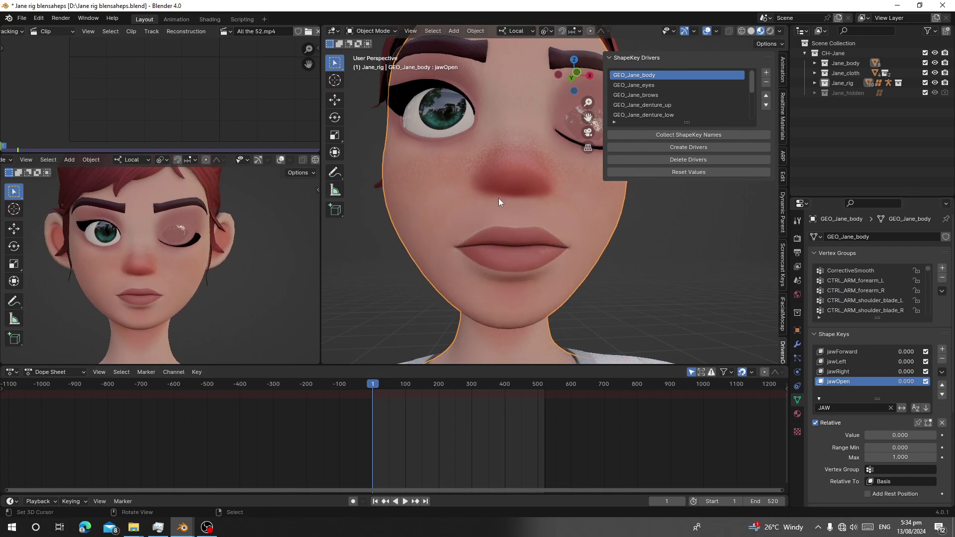
scroll(499, 198, down, 5)
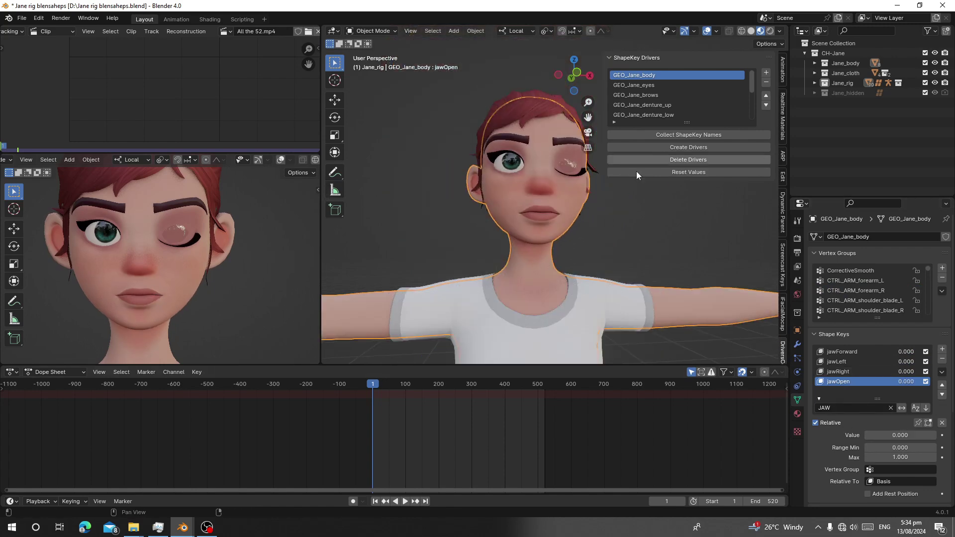
drag(922, 435, 935, 434)
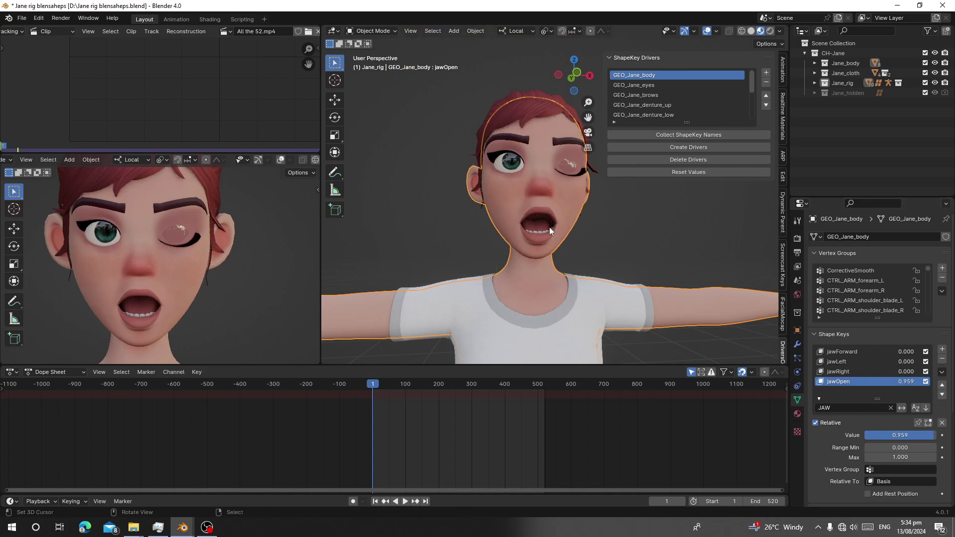
scroll(549, 226, up, 5)
click(687, 173)
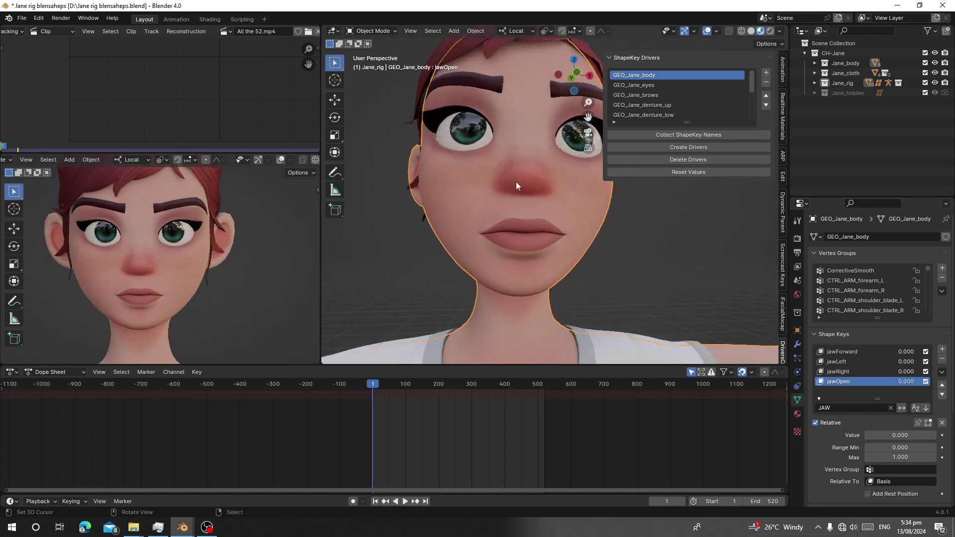
Clear the JAW filter from the body mesh's shape keys and set eyeLookInLeft to 1.000
scroll(468, 132, down, 2)
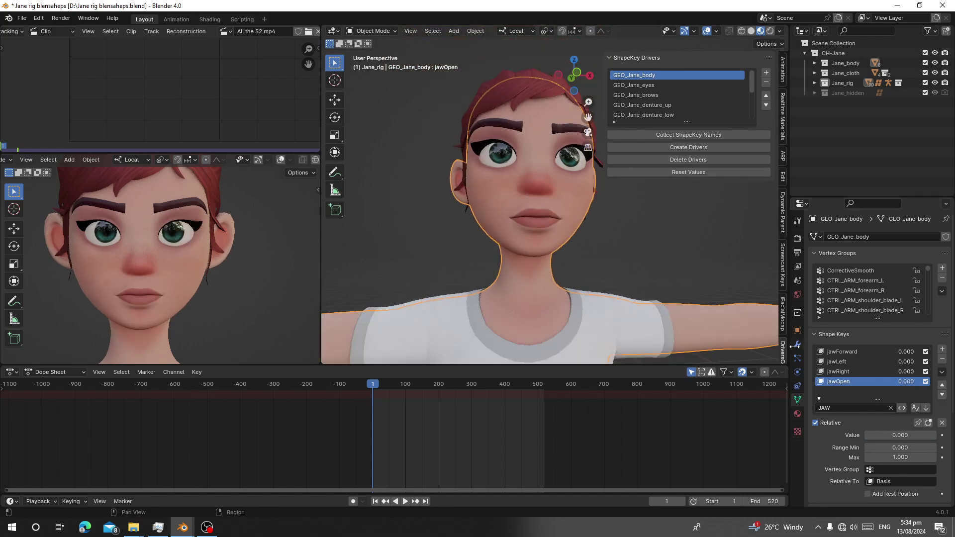
click(891, 408)
scroll(864, 384, up, 14)
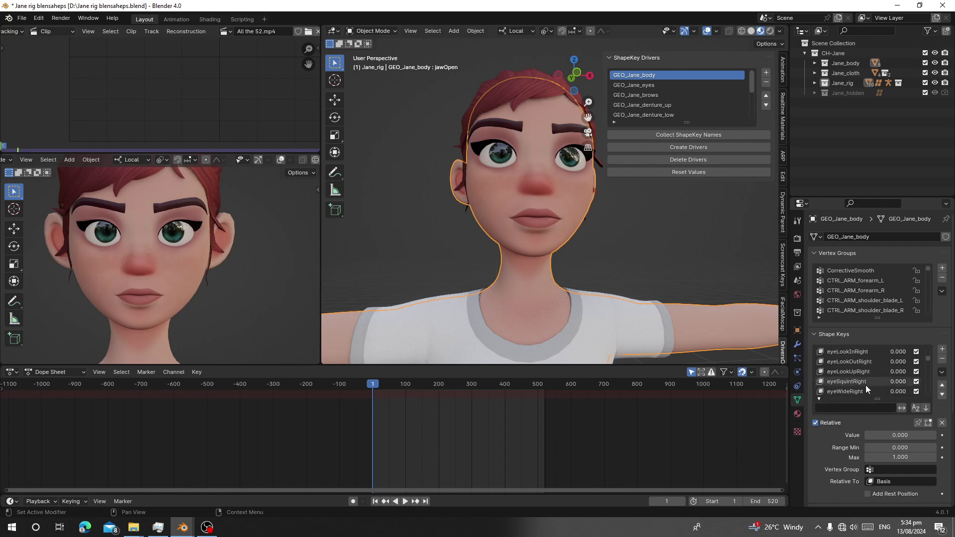
click(865, 383)
scroll(840, 371, down, 4)
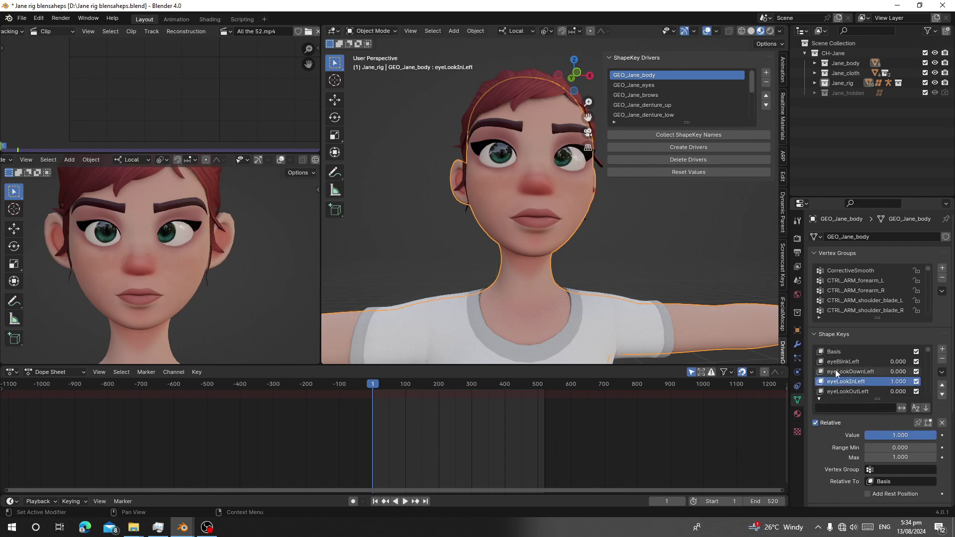
click(846, 381)
drag(873, 436, 938, 436)
Set eyeLookUpRight to 1.000 on the body mesh, check the eyes, and reset all shape key values
scroll(852, 390, down, 5)
click(854, 382)
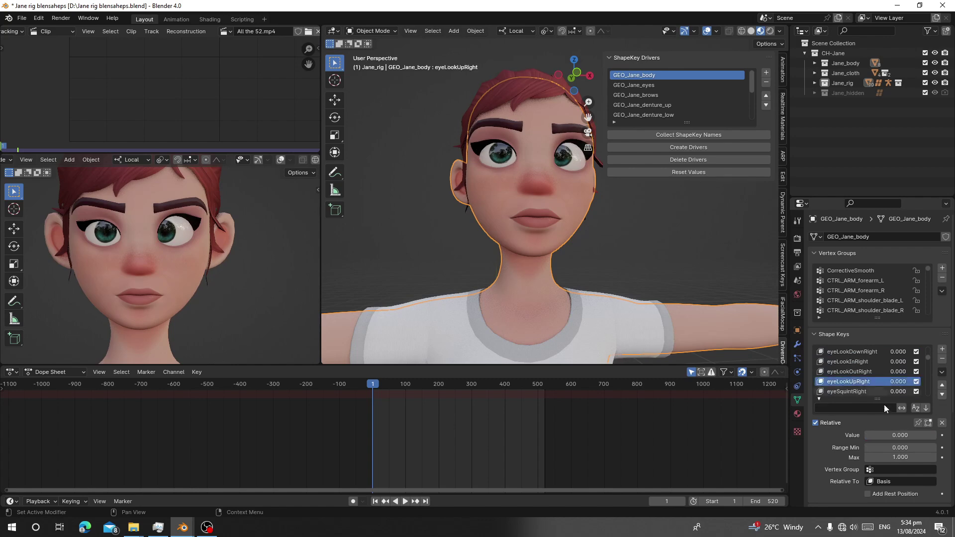
drag(879, 436, 939, 436)
mouse_move(559, 241)
middle_down()
mouse_move(542, 243)
mouse_move(549, 244)
middle_up()
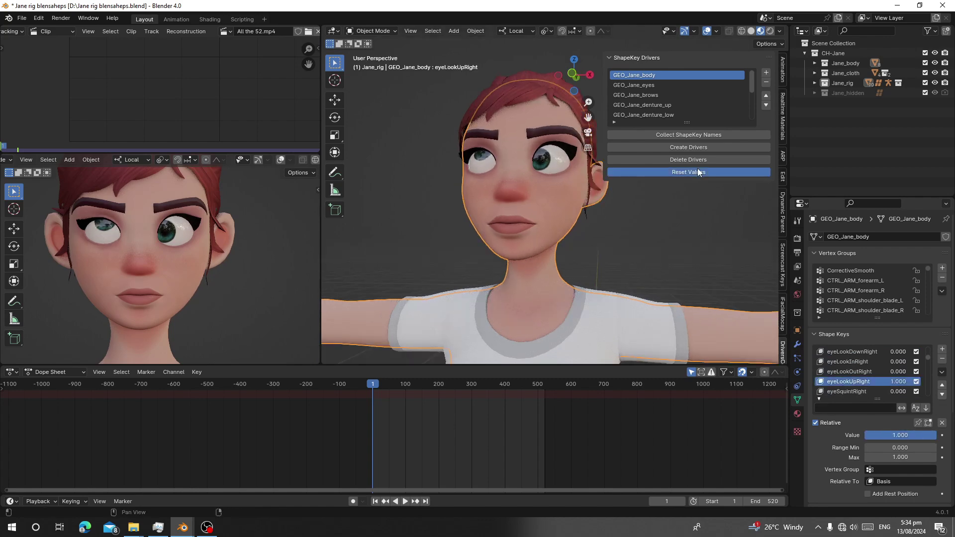
click(698, 171)
middle_drag(572, 209, 596, 189)
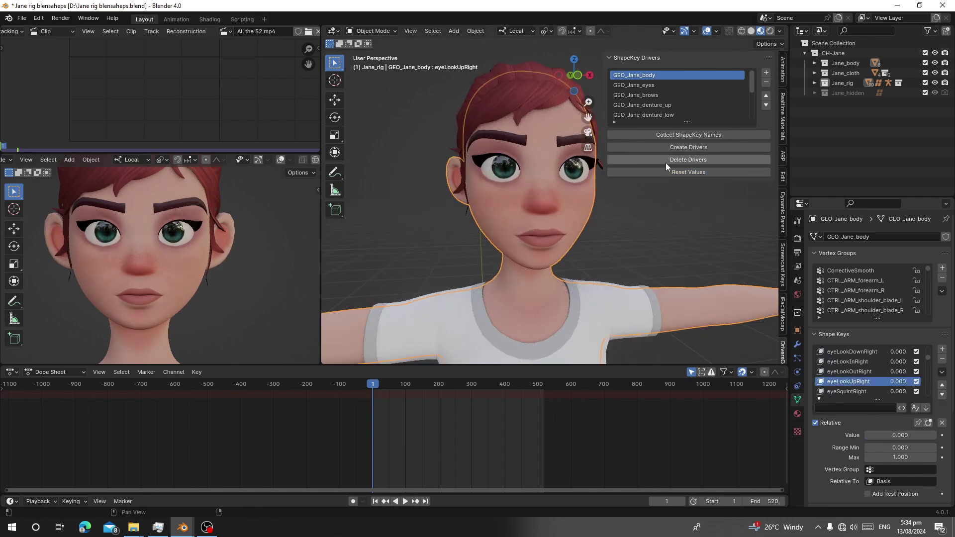
Delete the shape key drivers with the add-on and filter the body mesh's shape keys by JAW
click(666, 162)
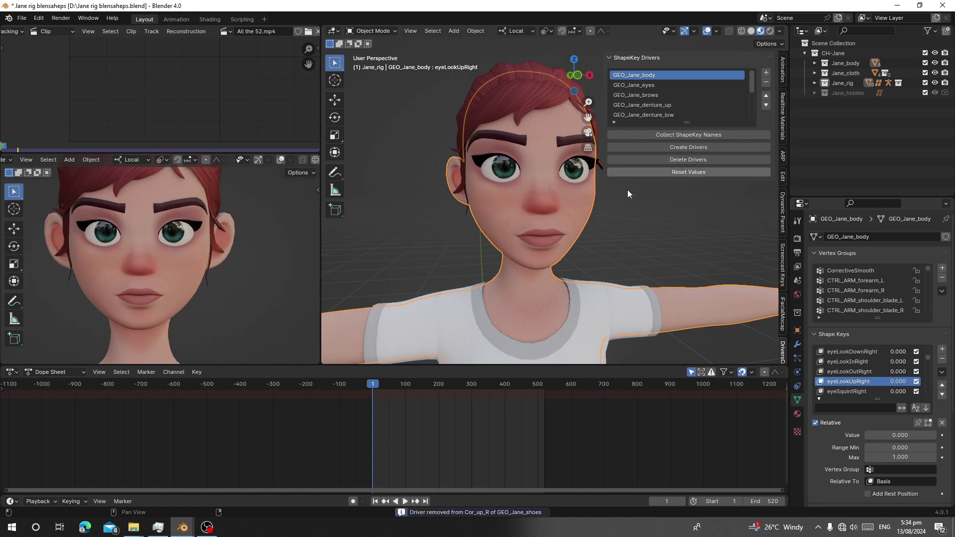
click(858, 406)
text(JAW)
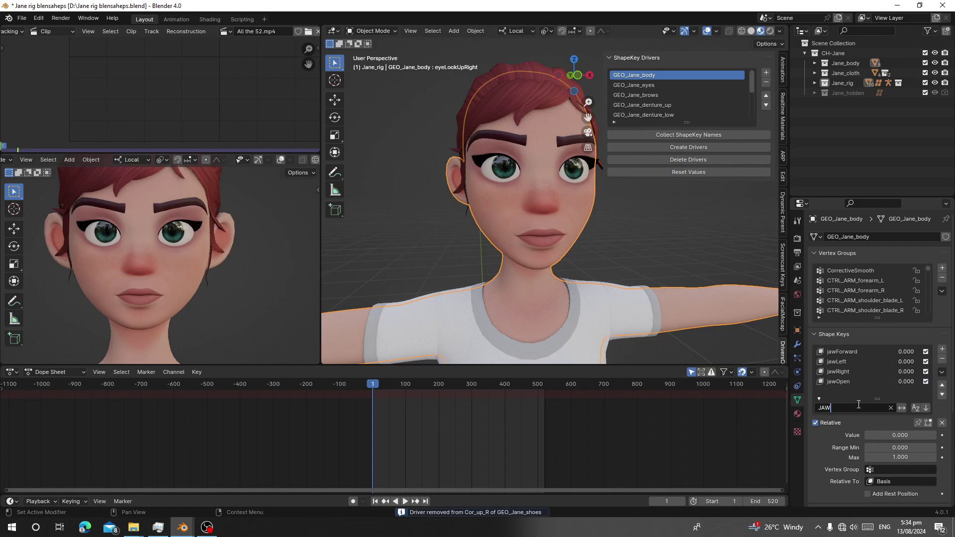
Set jawOpen to 1.000 on the body mesh and inspect the teeth and tongue without drivers
click(840, 380)
drag(880, 433, 936, 433)
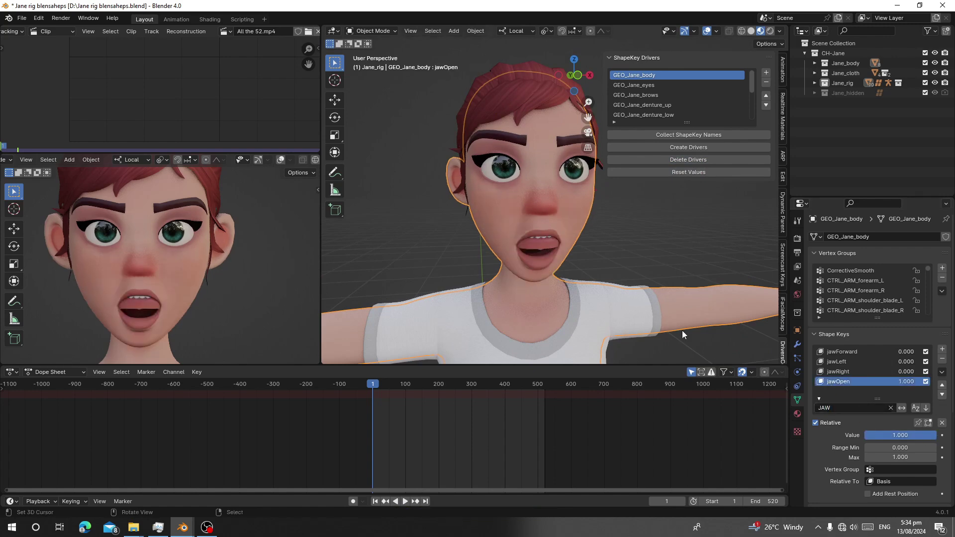
middle_drag(682, 330, 658, 297)
scroll(478, 217, up, 3)
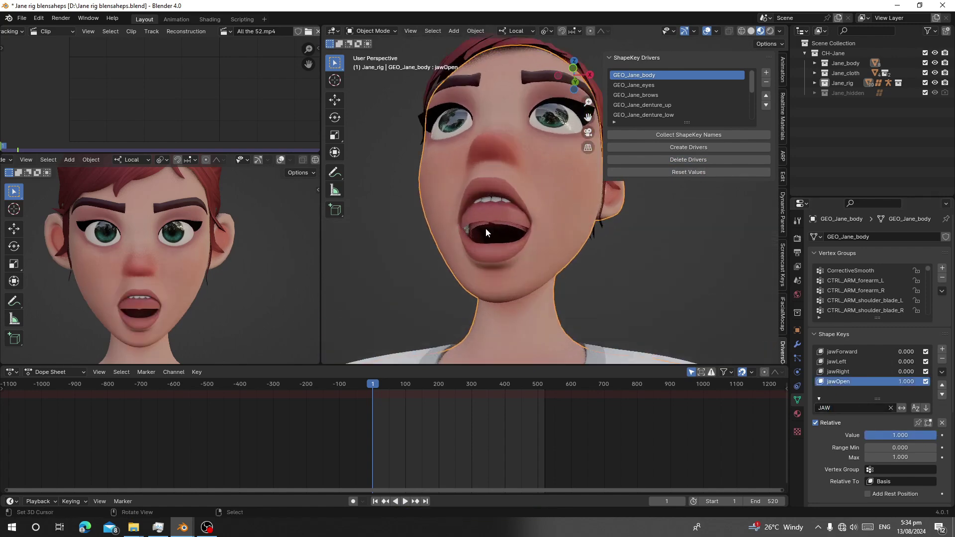
middle_drag(485, 228, 509, 237)
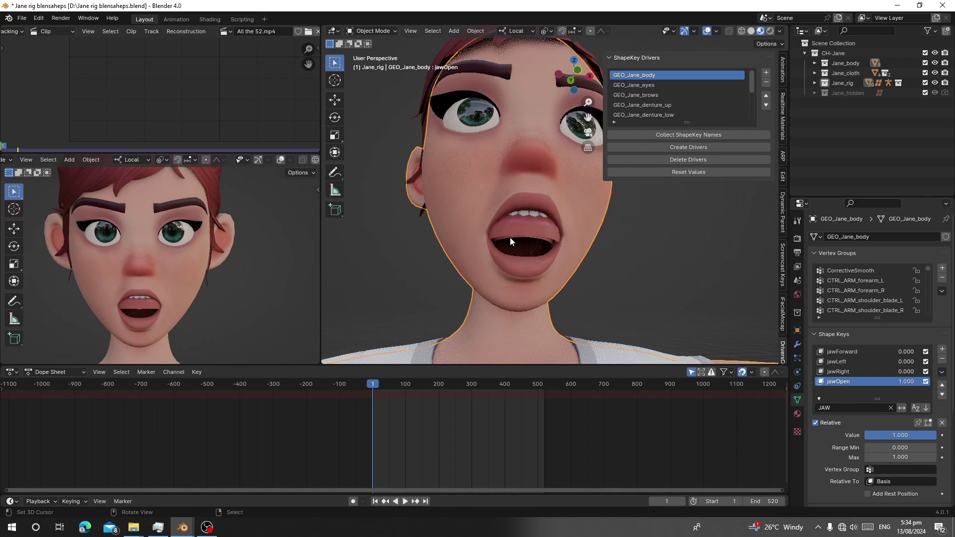
Create the shape key drivers again and inspect the open mouth from several angles
click(673, 147)
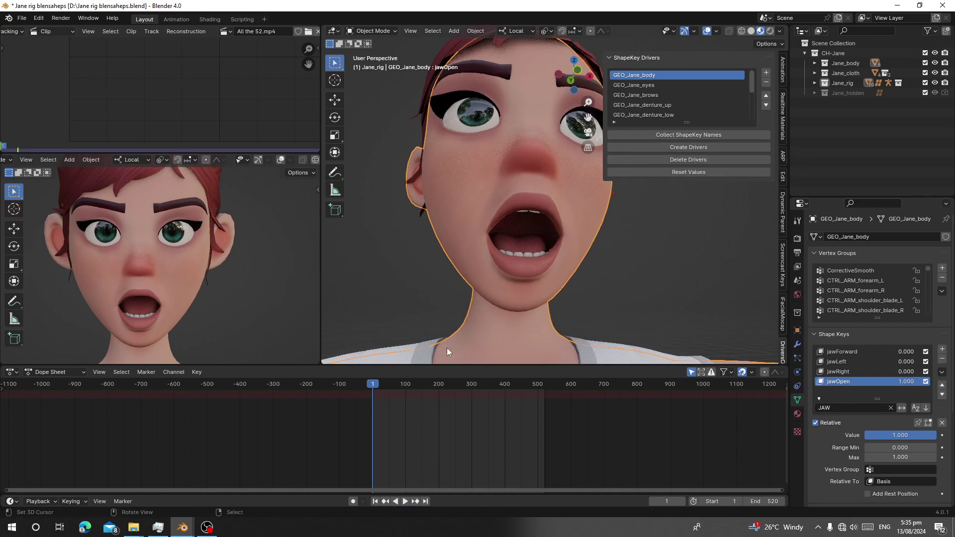
middle_drag(568, 190, 479, 311)
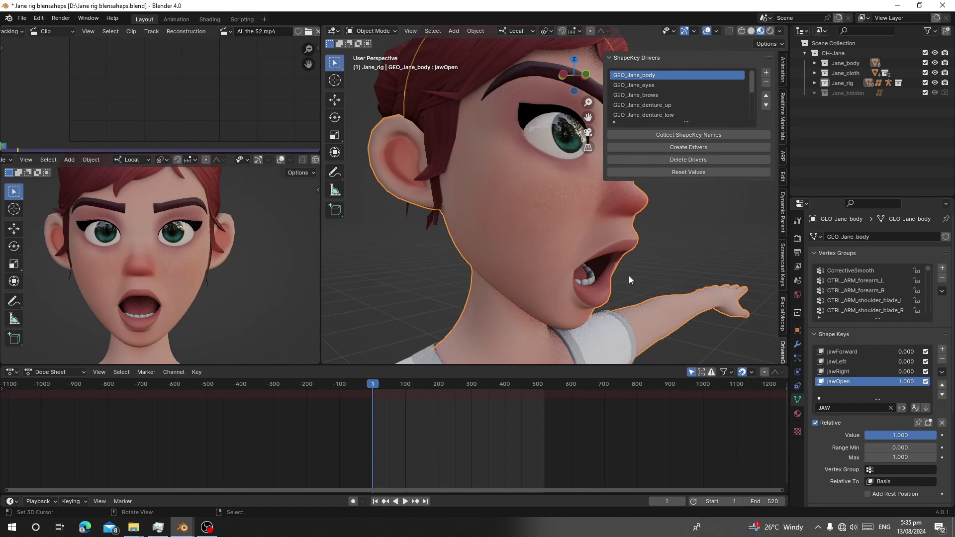
middle_drag(629, 276, 461, 265)
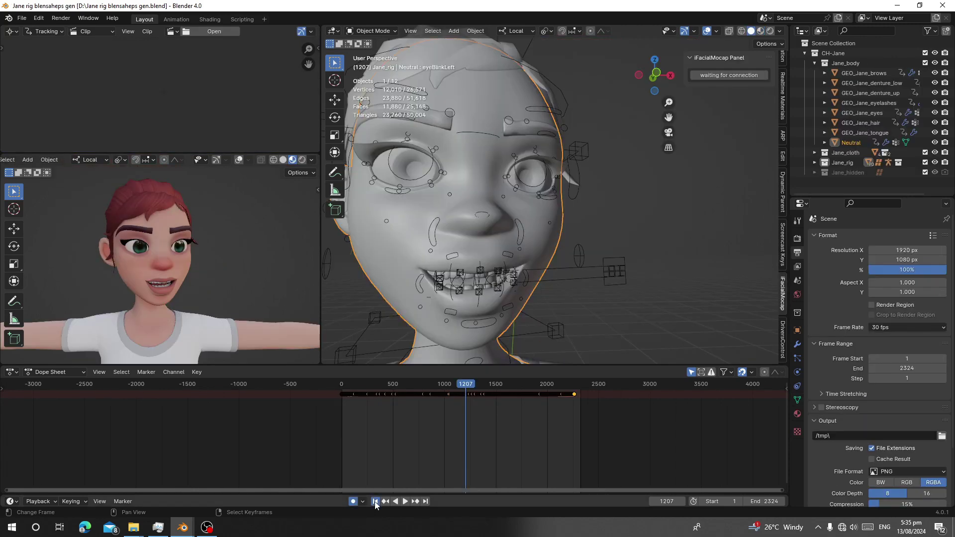
Play the facial capture animation from the first frame and hide the overlays in the main viewport
click(375, 502)
click(405, 502)
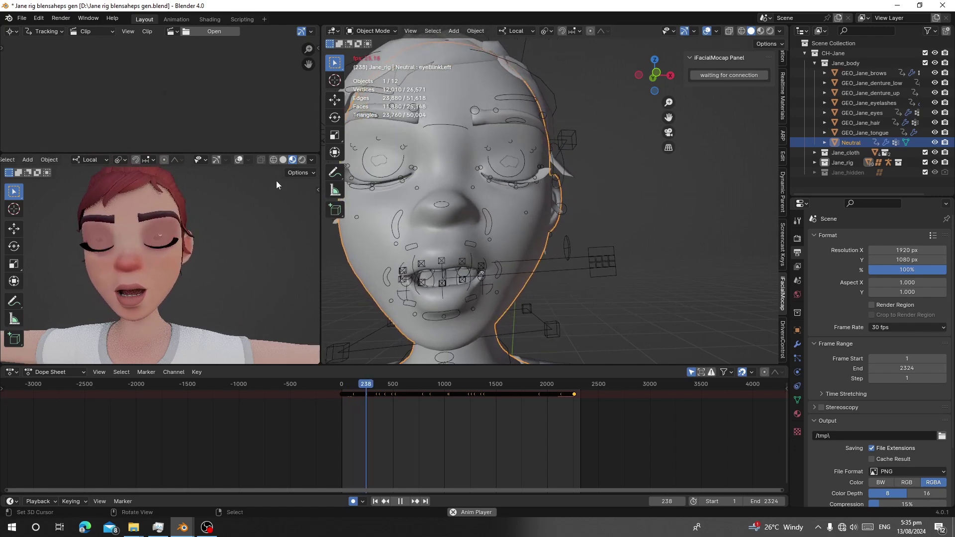
click(283, 160)
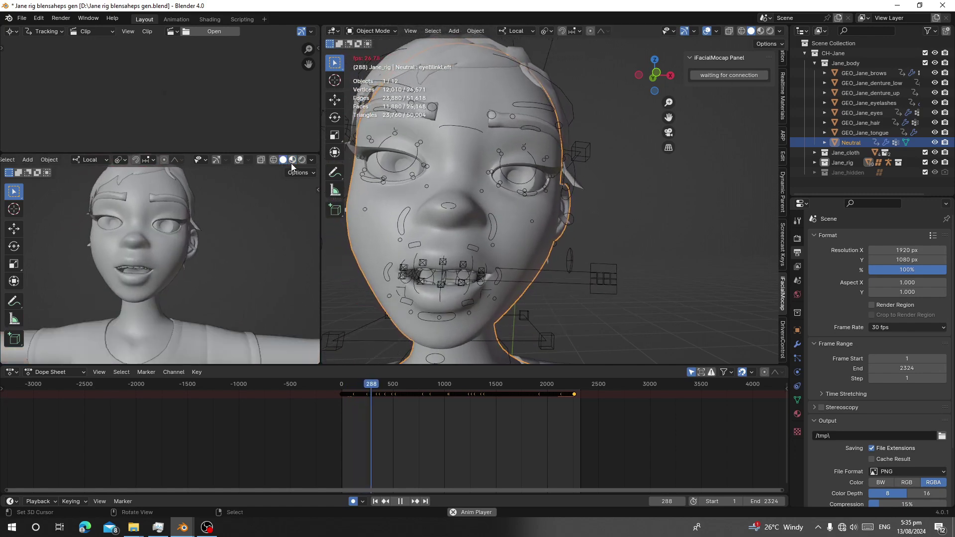
click(293, 160)
middle_drag(133, 288, 144, 293)
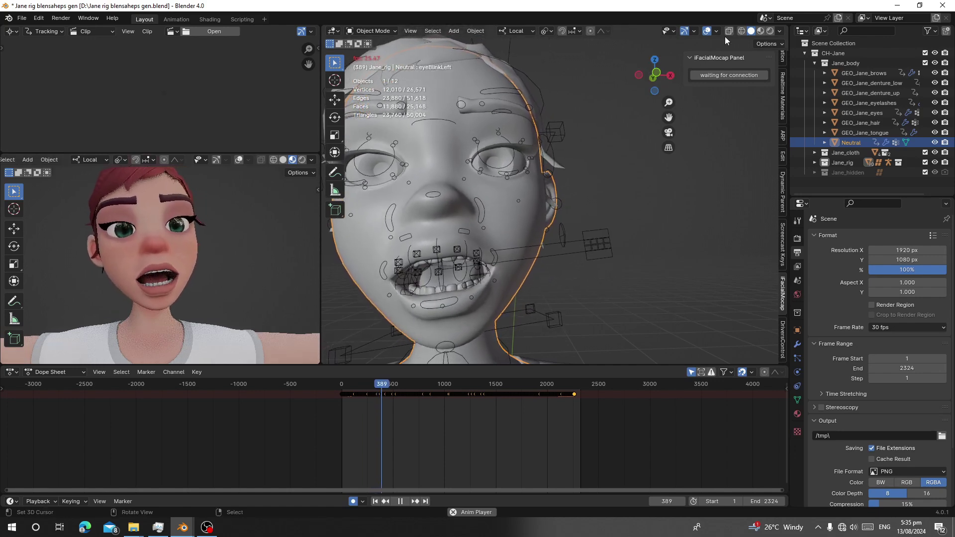
click(707, 30)
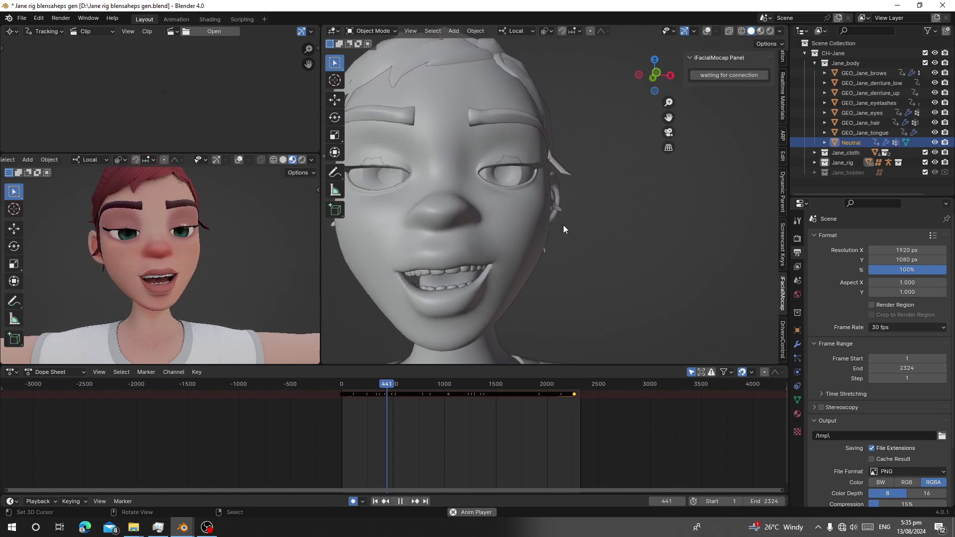
Select the eyes mesh and examine its shape key values during playback
click(529, 166)
click(797, 399)
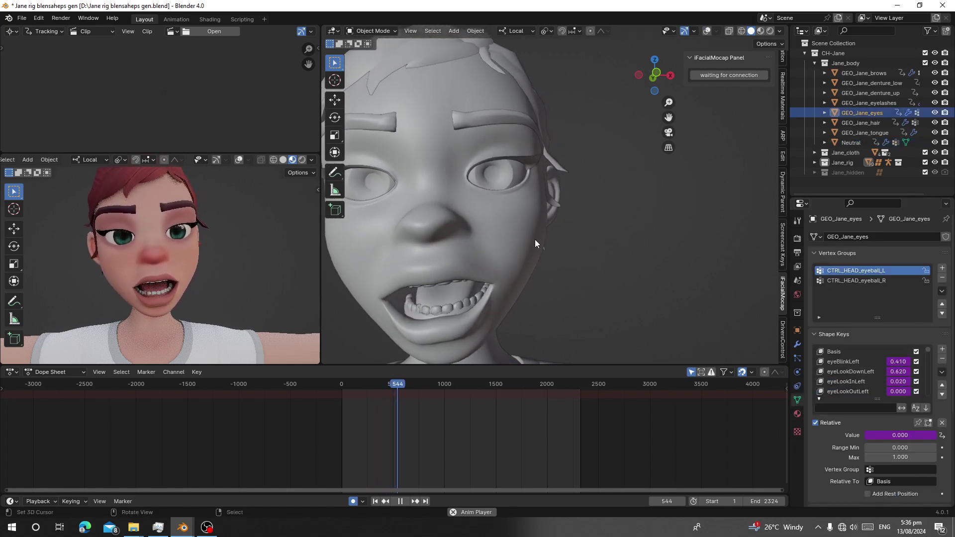
Select the Neutral body mesh, look through its animated shape keys during playback, and select jawOpen
click(529, 297)
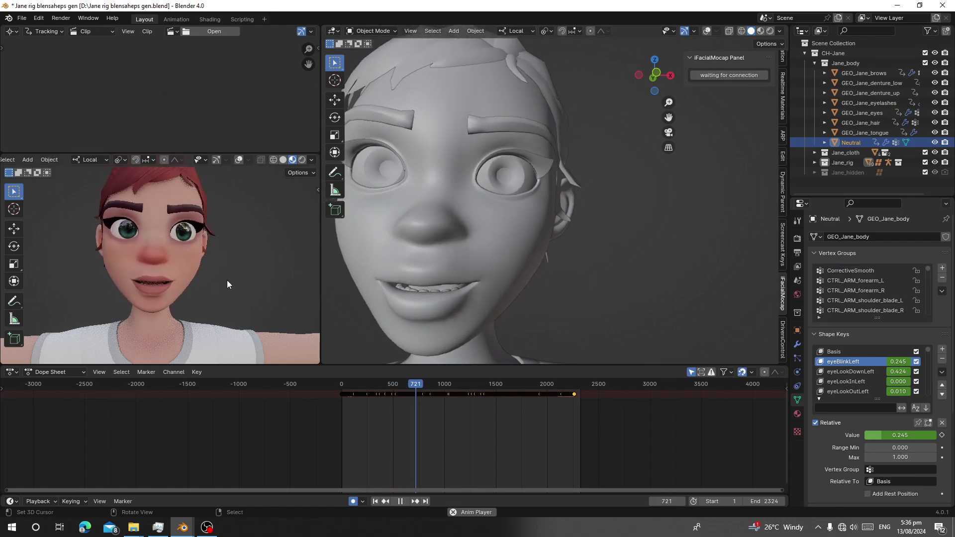
scroll(863, 391, down, 6)
scroll(863, 392, down, 10)
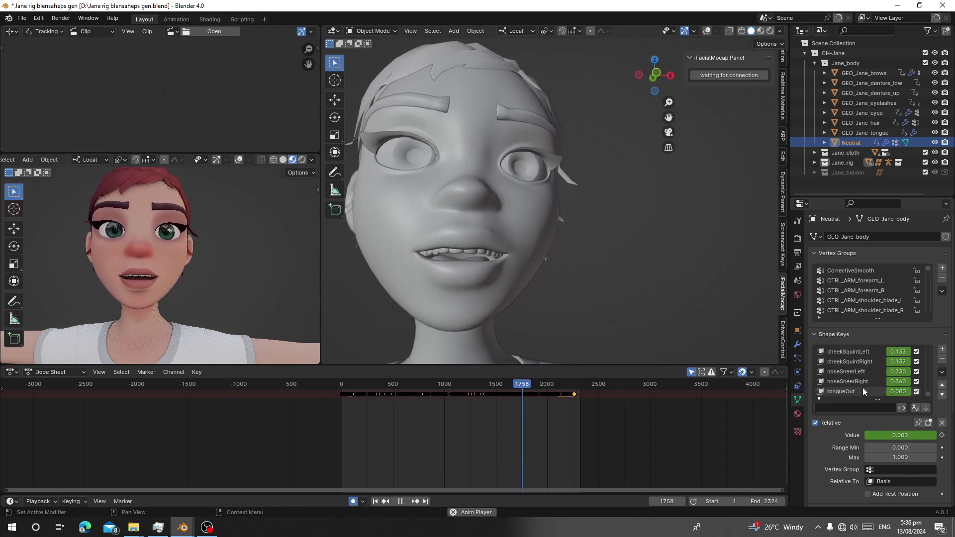
scroll(863, 391, up, 10)
scroll(863, 391, up, 20)
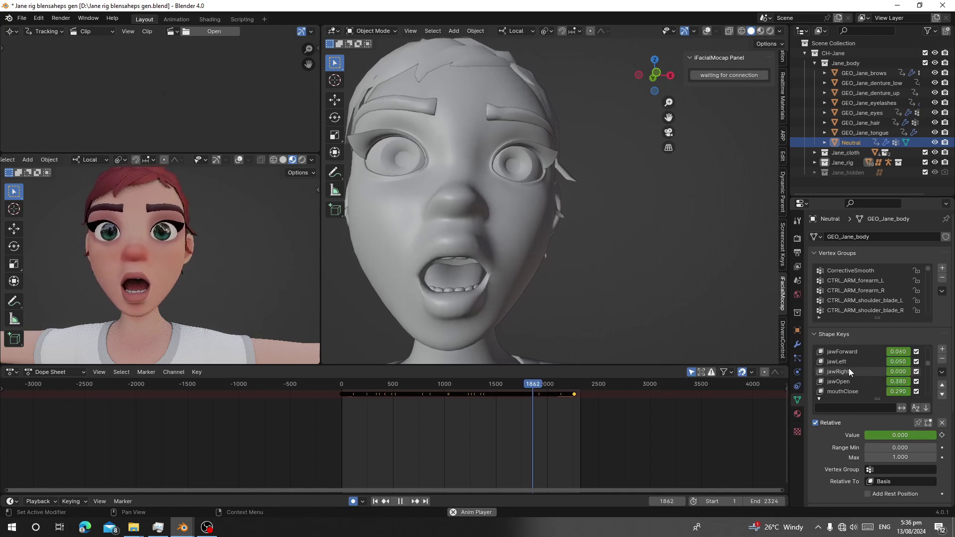
click(852, 371)
click(846, 382)
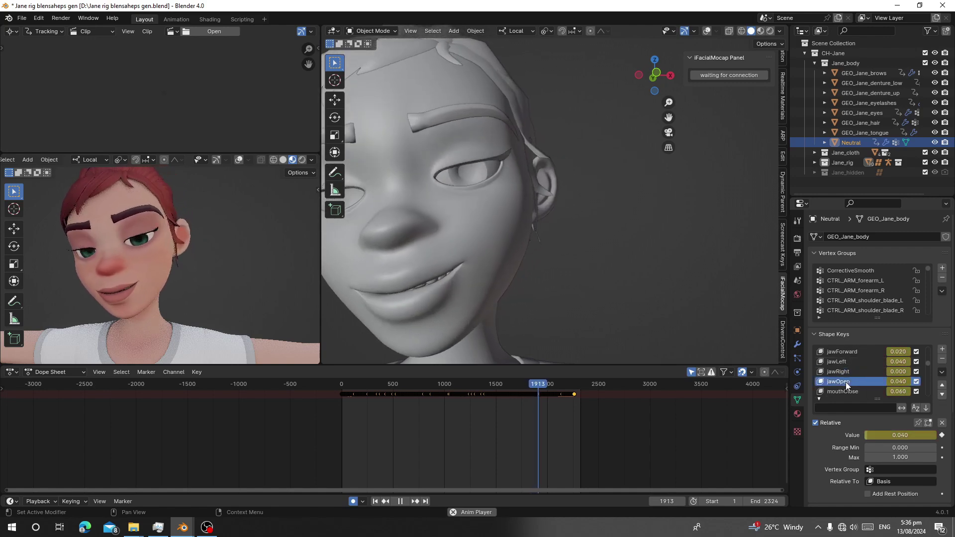